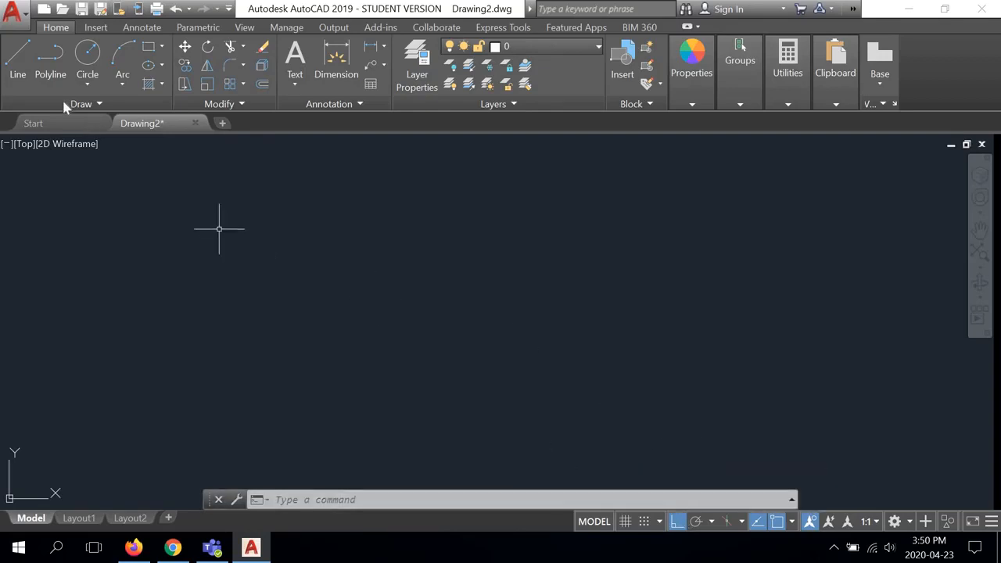
Draw a 23' vertical line upward from a point in the lower part of the drawing area.
click(17, 61)
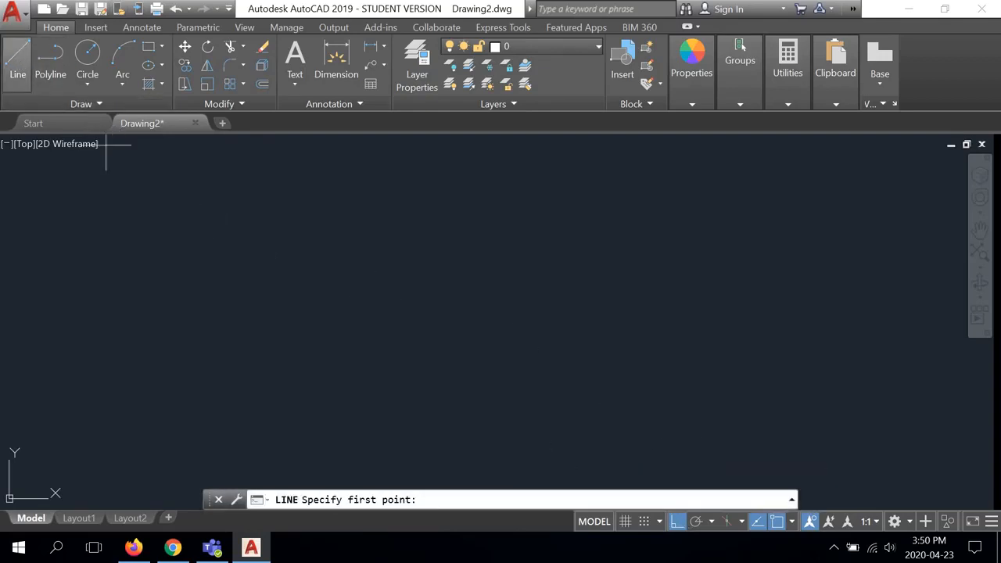
click(337, 467)
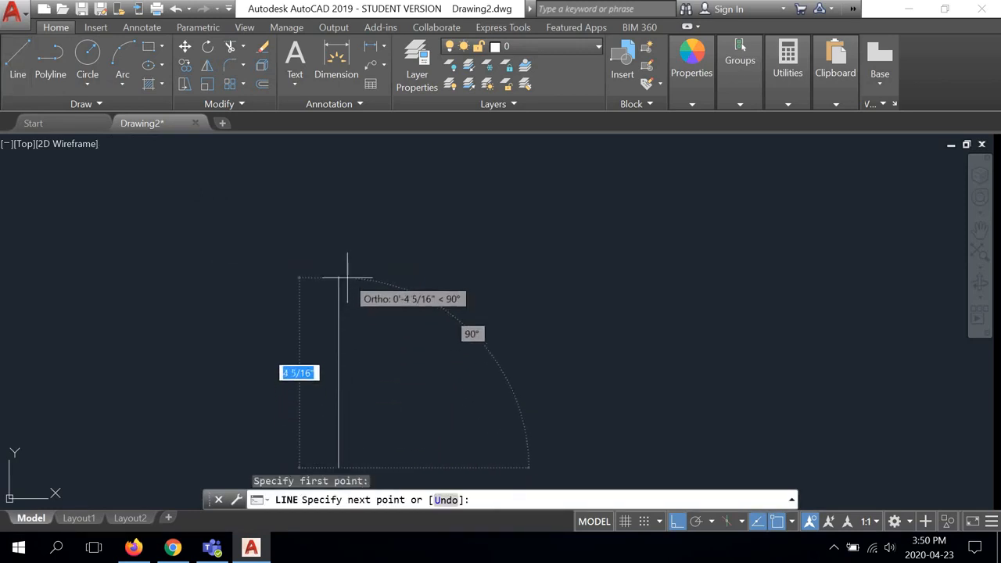
text(23')
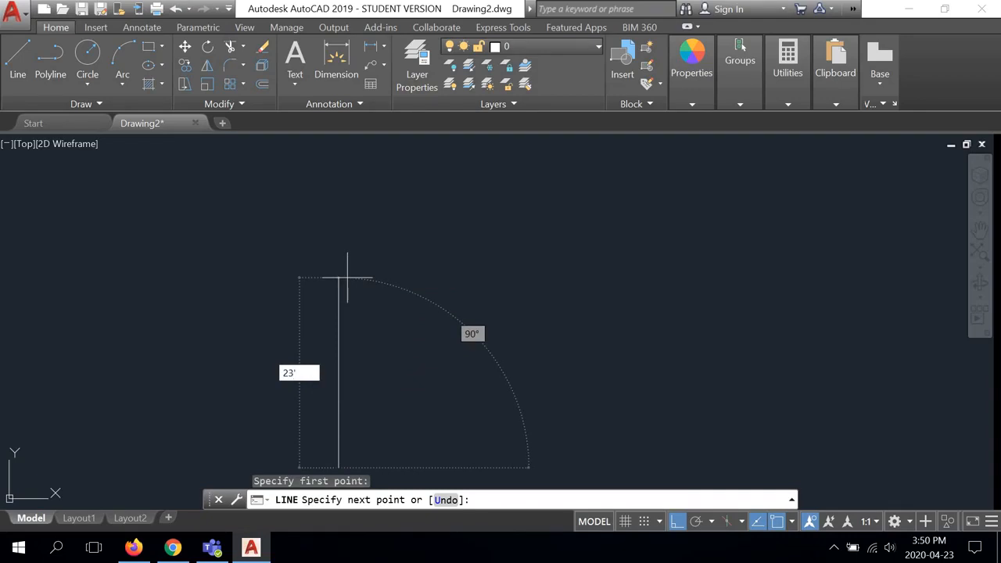
key(Return)
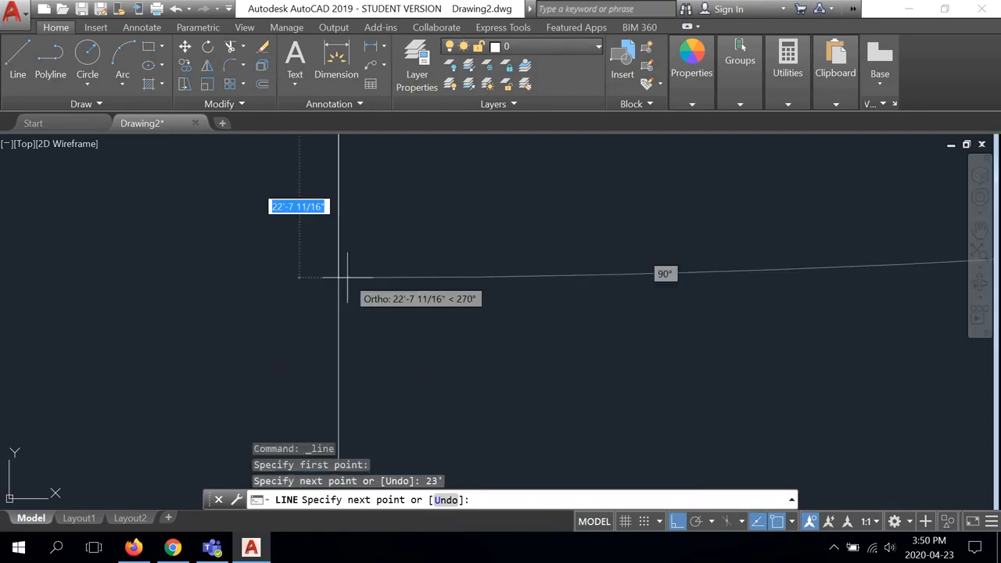
right_click(453, 225)
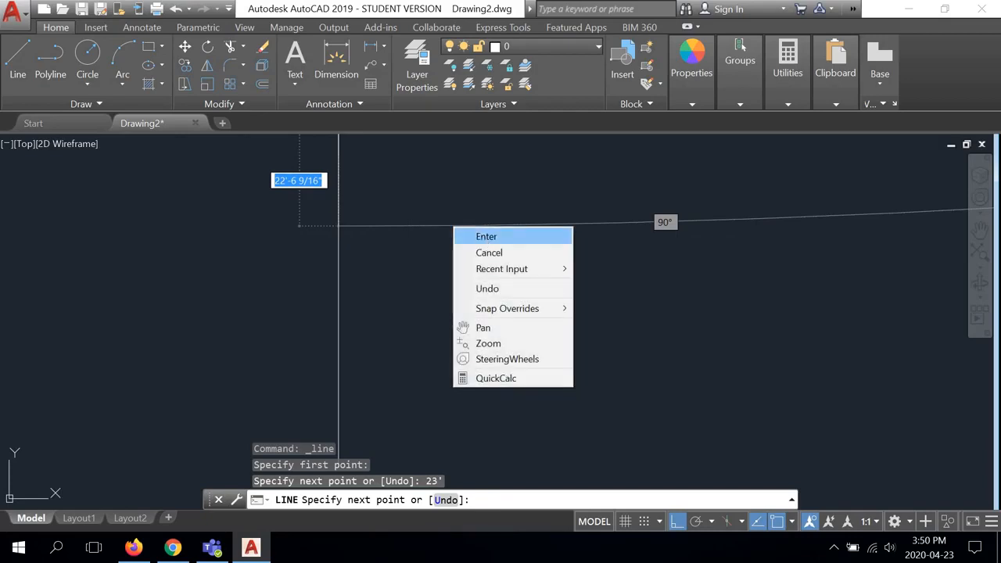
click(484, 237)
Zoom to show all of the drawing and bring the whole vertical line into view.
scroll(440, 290, down, 2)
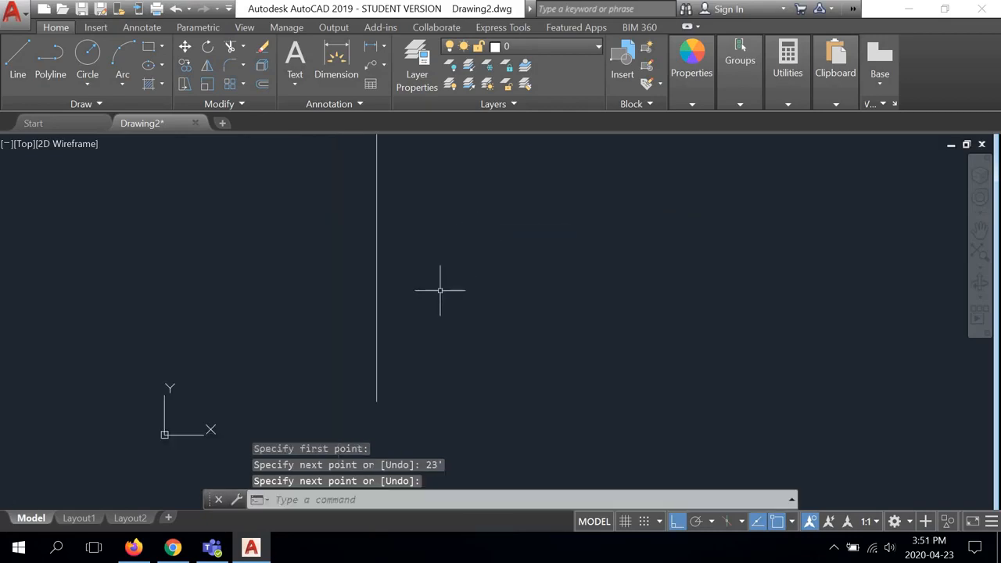
middle_drag(469, 253, 413, 320)
scroll(438, 258, down, 2)
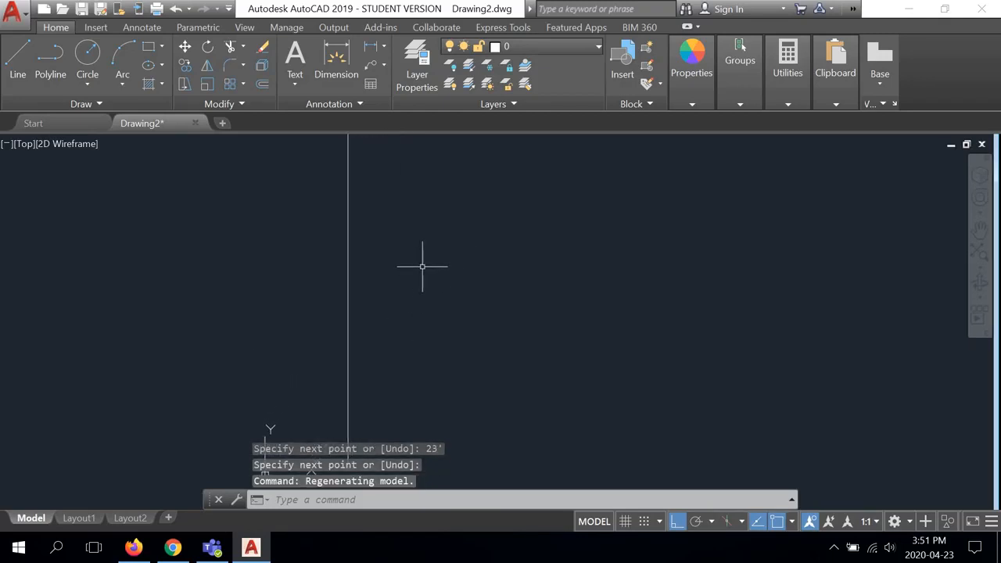
middle_drag(419, 269, 405, 290)
scroll(418, 282, down, 2)
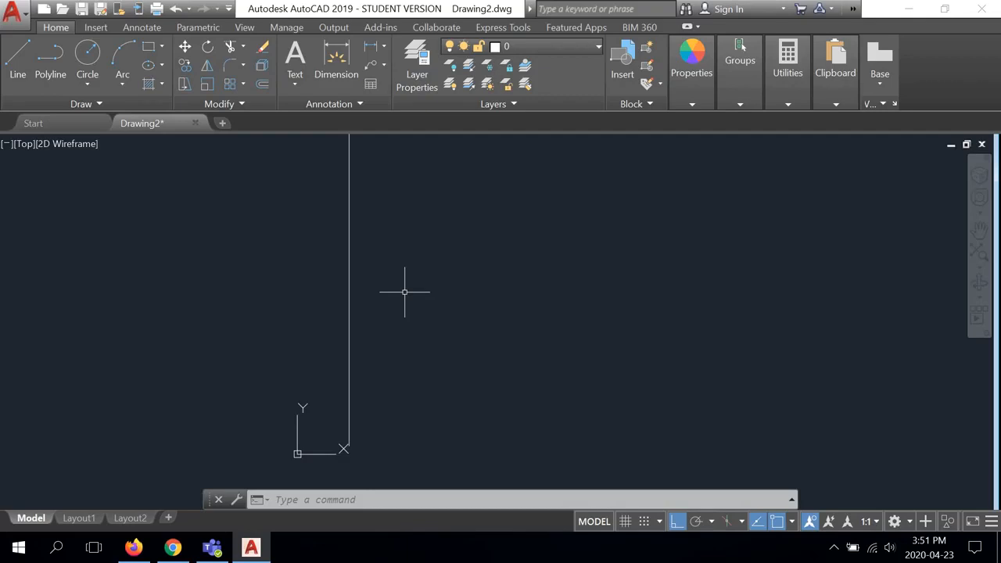
click(364, 499)
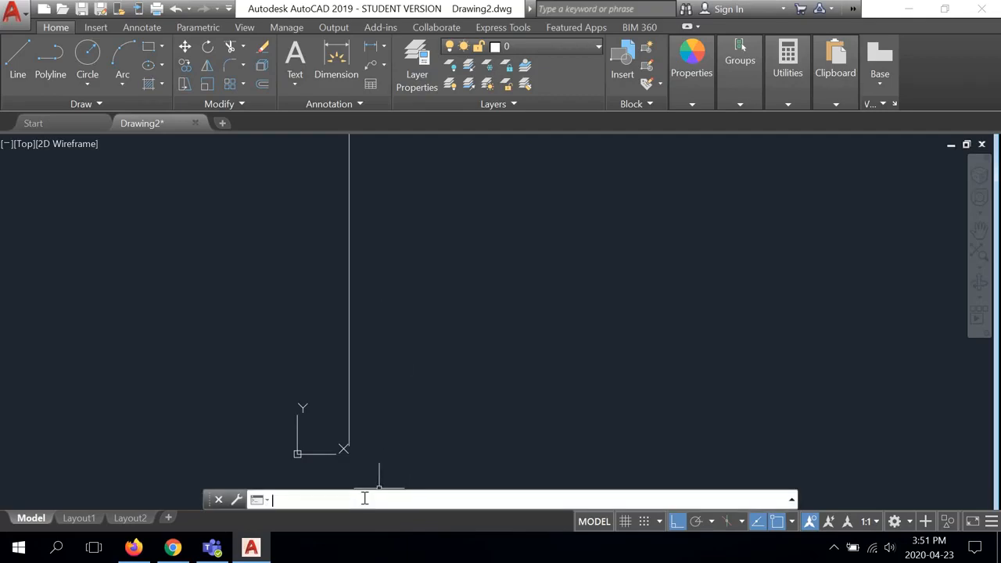
text(zoom)
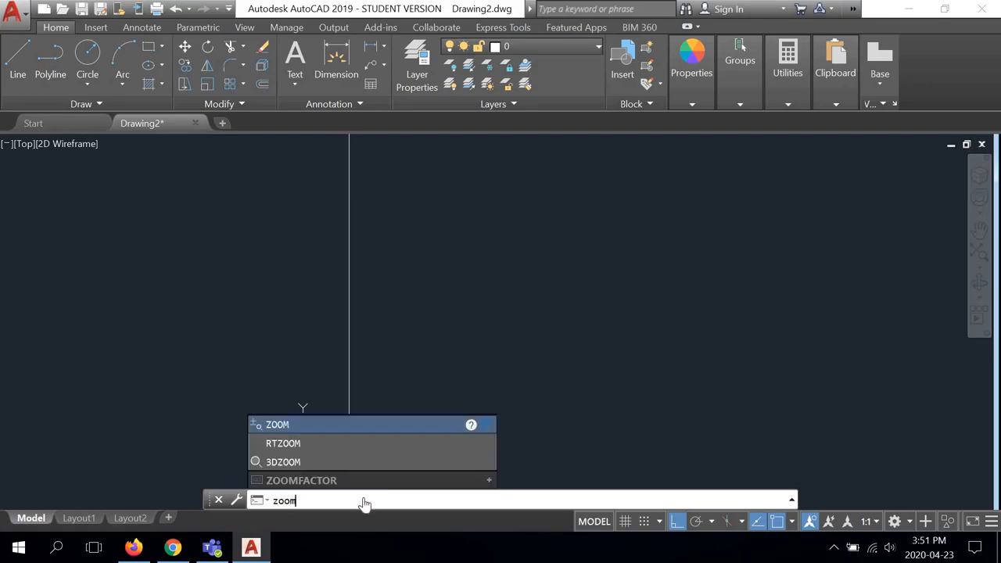
key(Return)
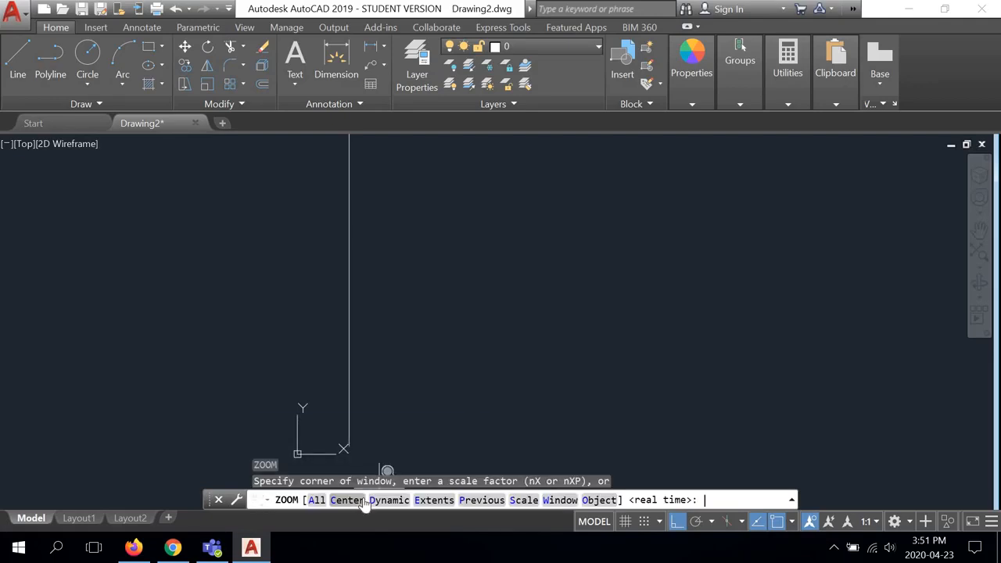
click(317, 498)
scroll(417, 324, up, 2)
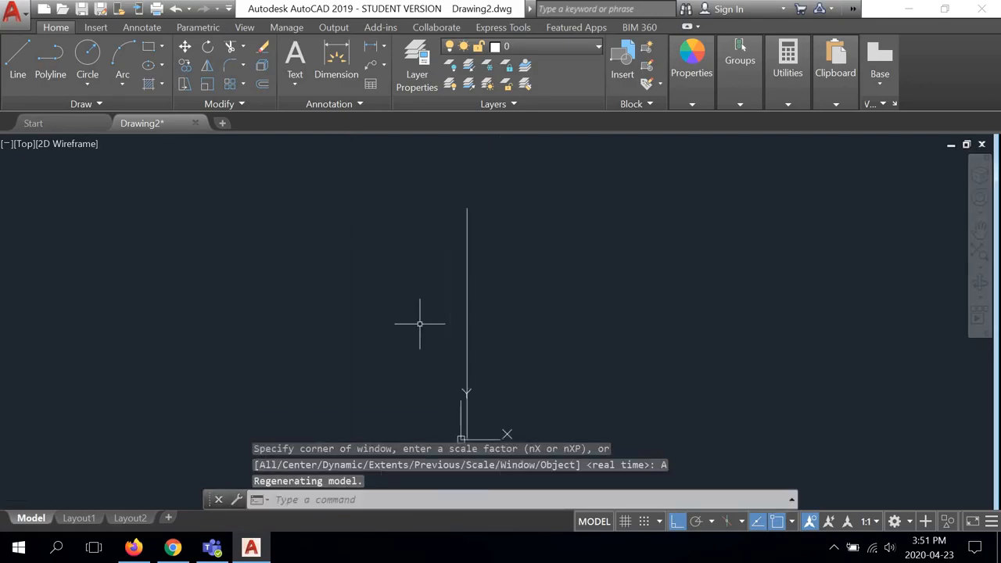
middle_drag(417, 324, 326, 290)
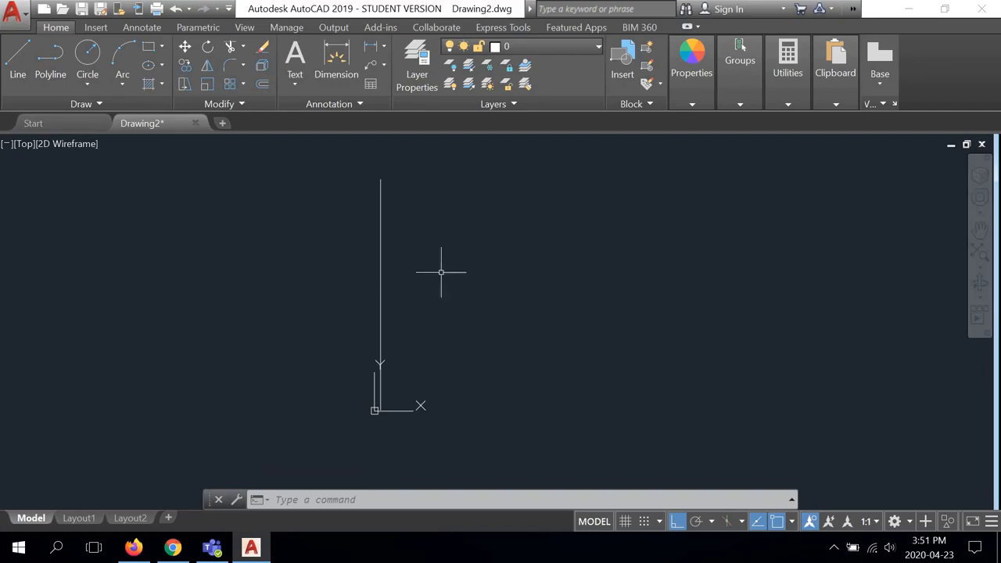
middle_drag(480, 270, 419, 281)
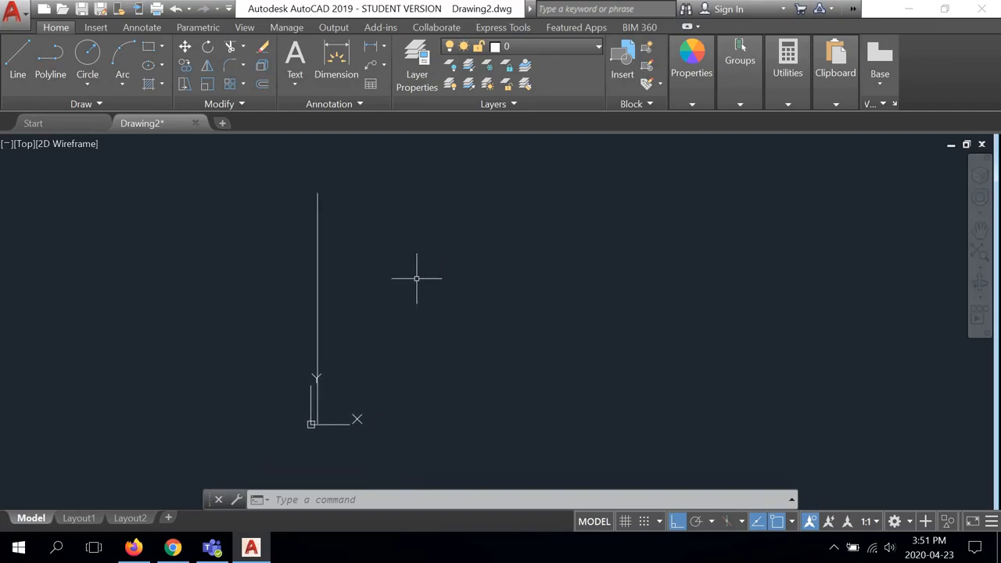
Draw a 21' horizontal line to the right from the upper end of the vertical line.
click(17, 61)
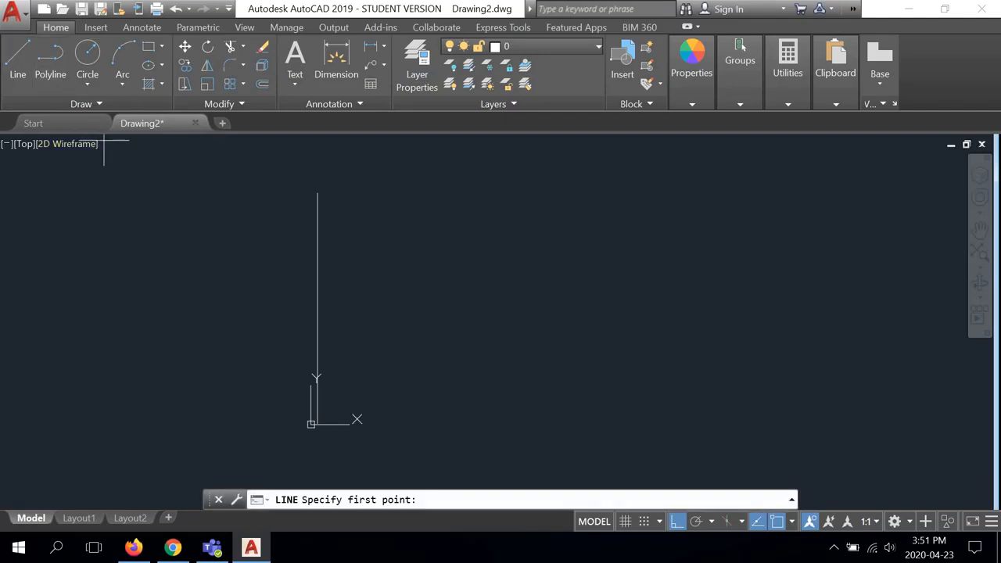
click(318, 192)
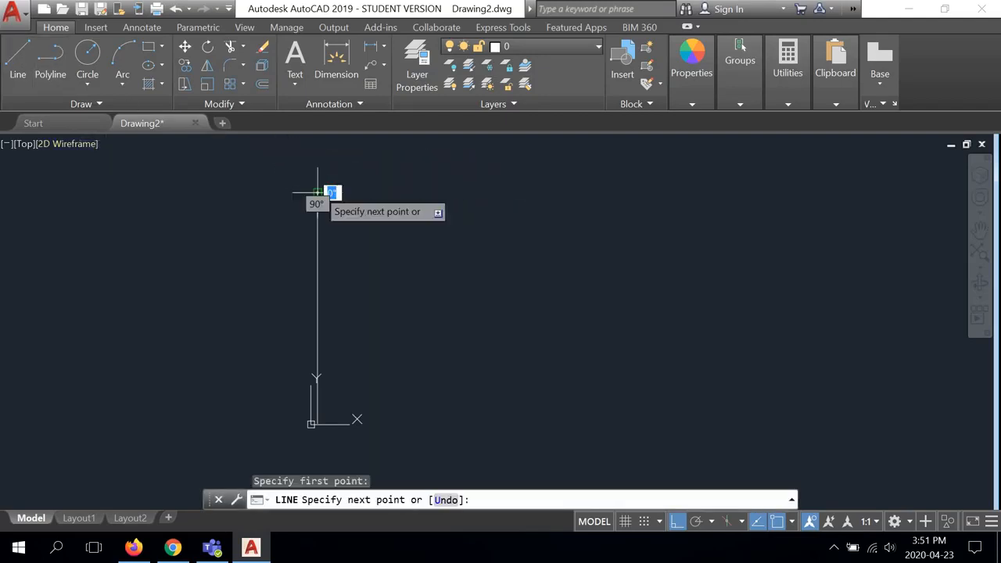
text(21)
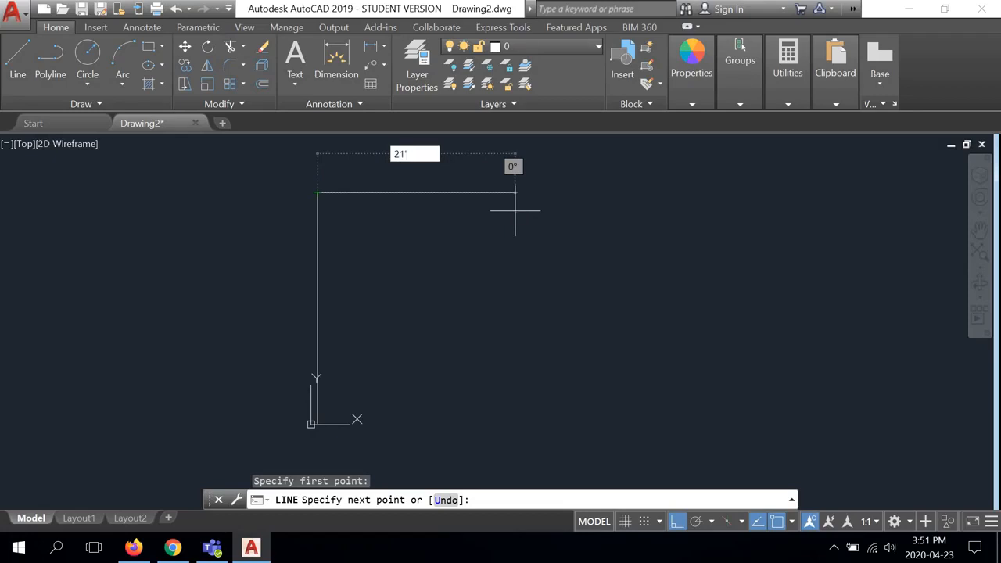
key(Return)
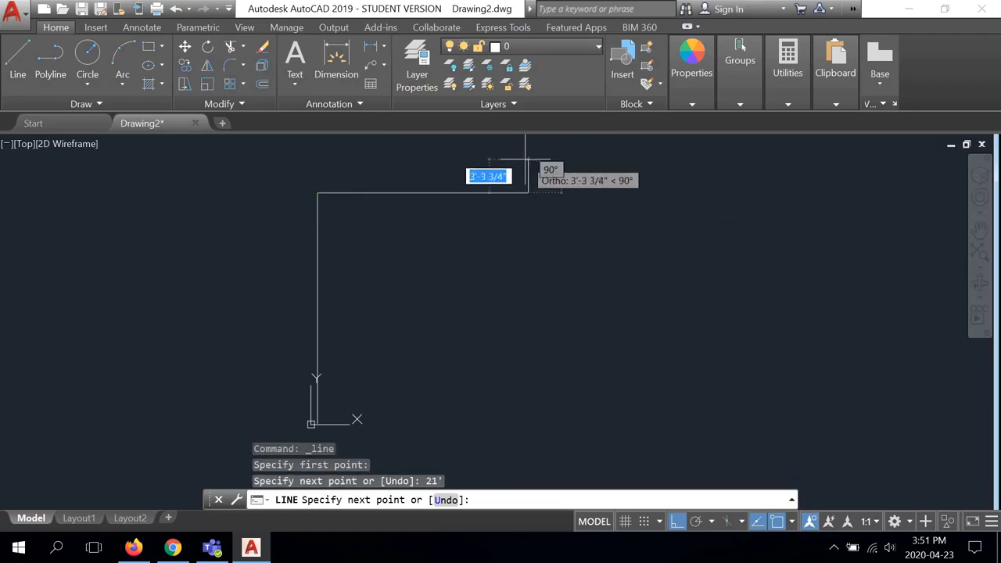
Continue the outline with a 5' segment upward and a 7' segment to the right.
middle_drag(524, 157, 509, 213)
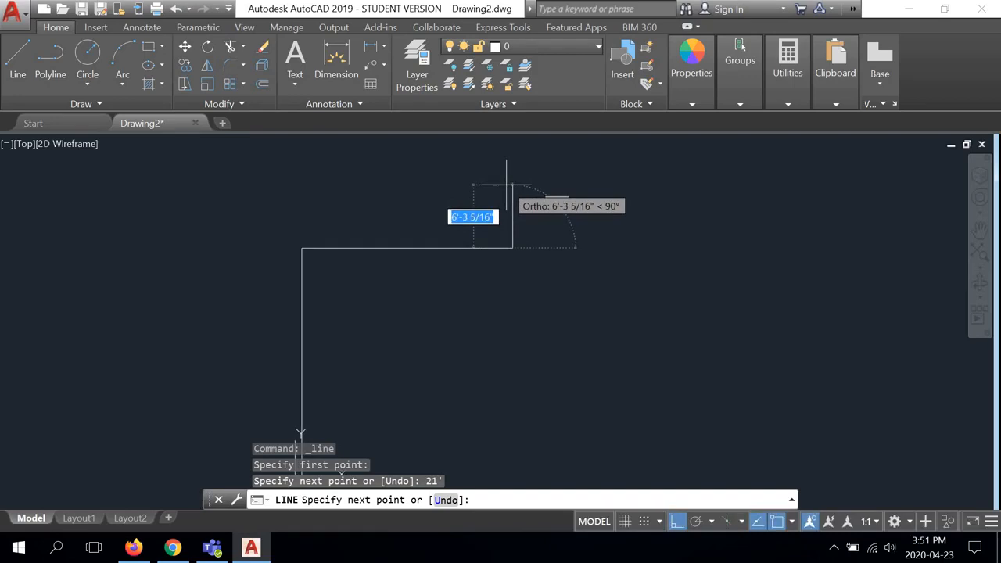
text(5)
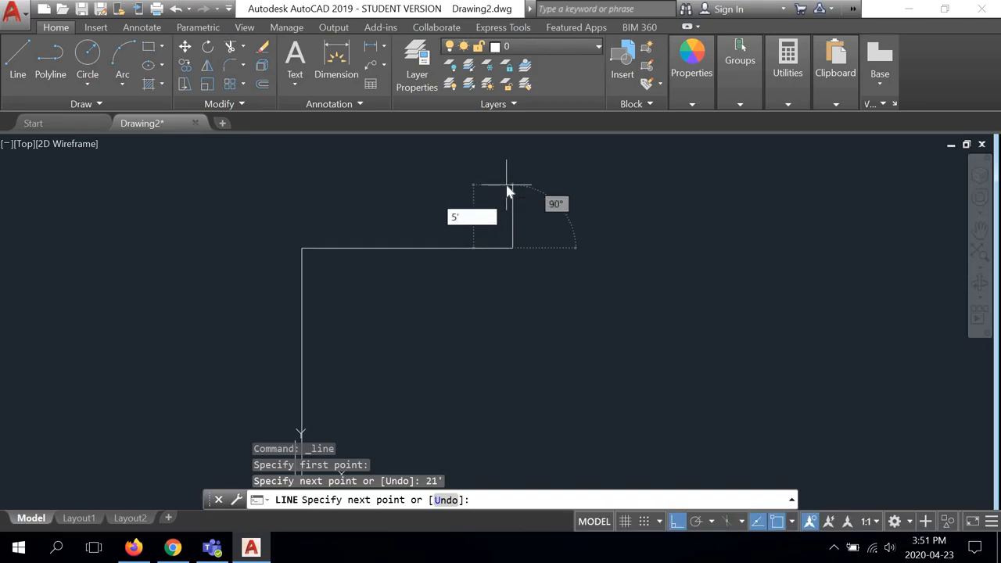
key(Return)
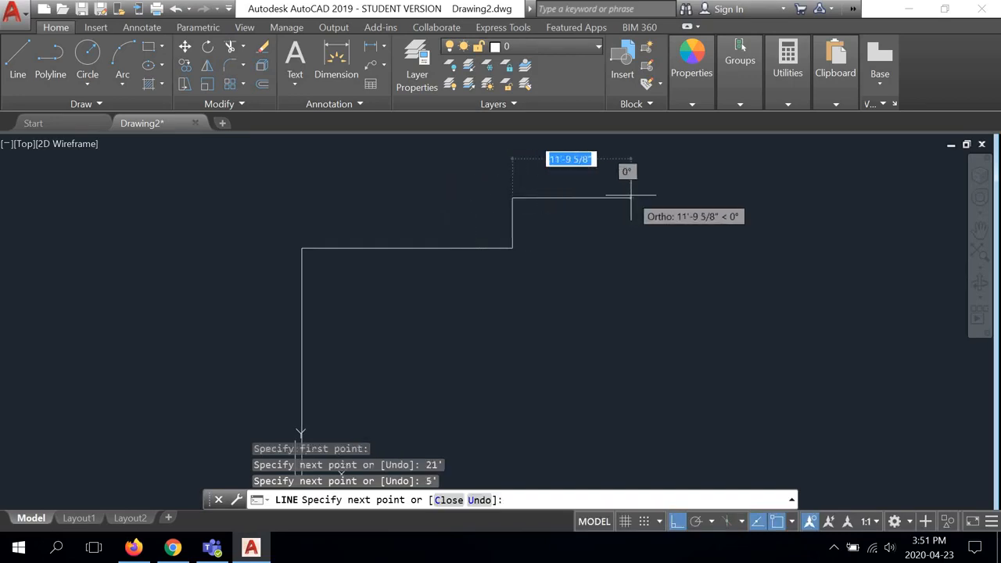
text(7)
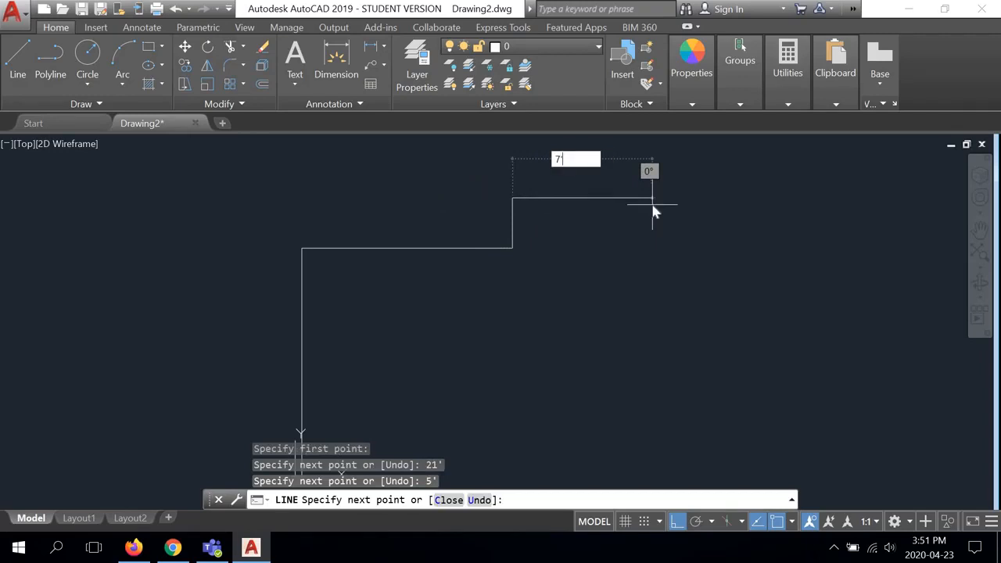
key(Return)
Continue the outline with a 20' segment downward and a 7' segment back to the left.
scroll(661, 222, down, 2)
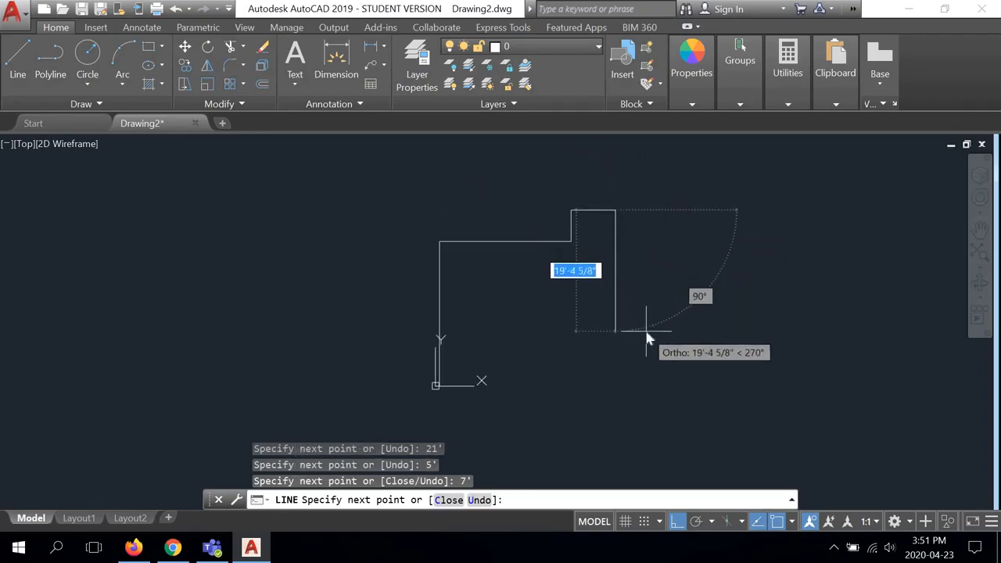
text(20)
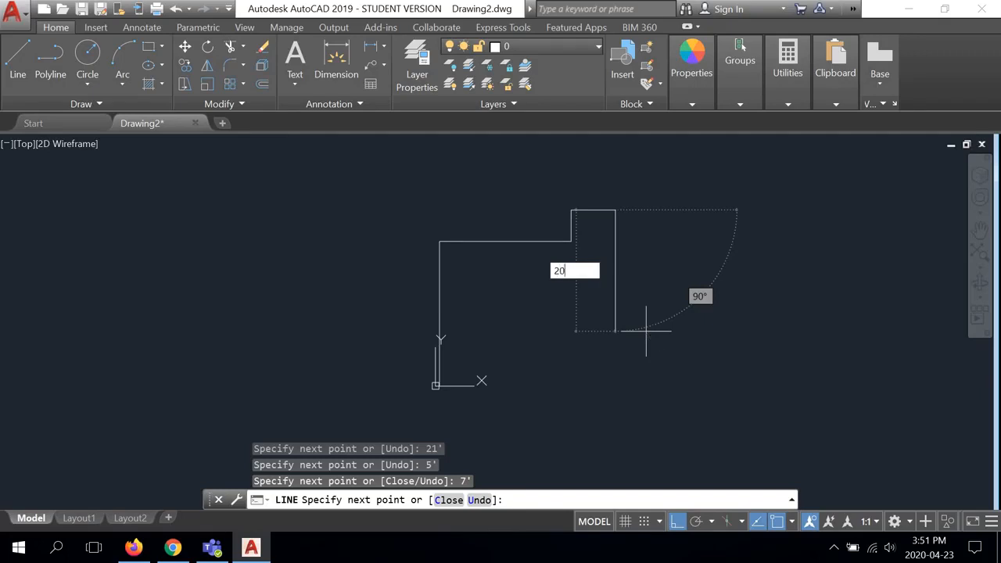
key(Return)
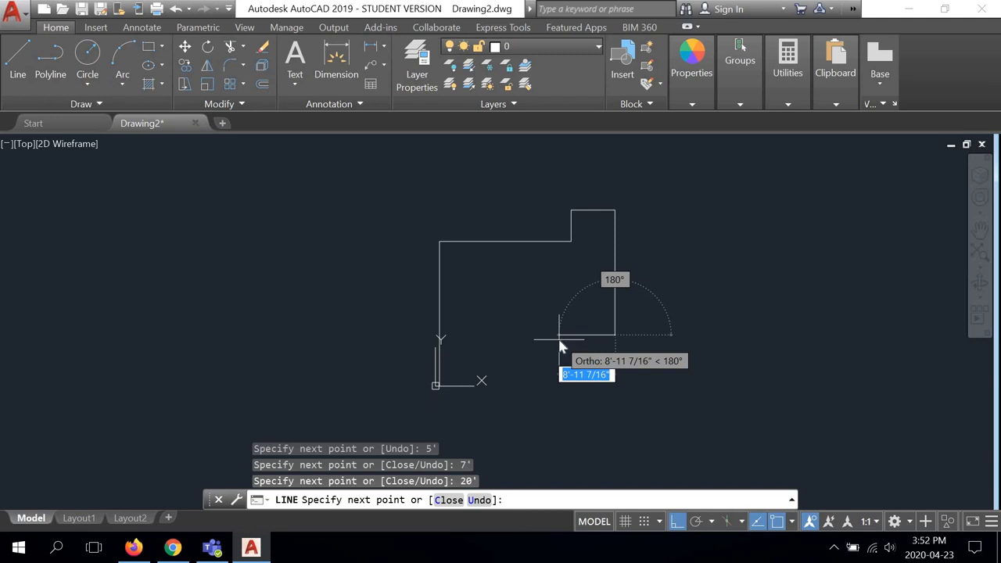
text(7')
key(Return)
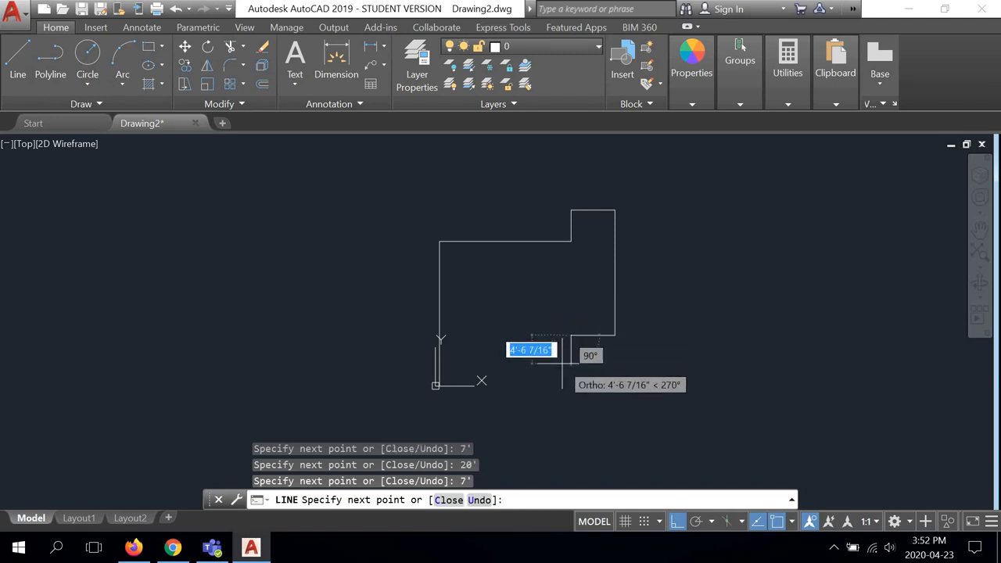
Add an 8' segment downward and close the outline at the lower endpoint of the 23' line.
text(8')
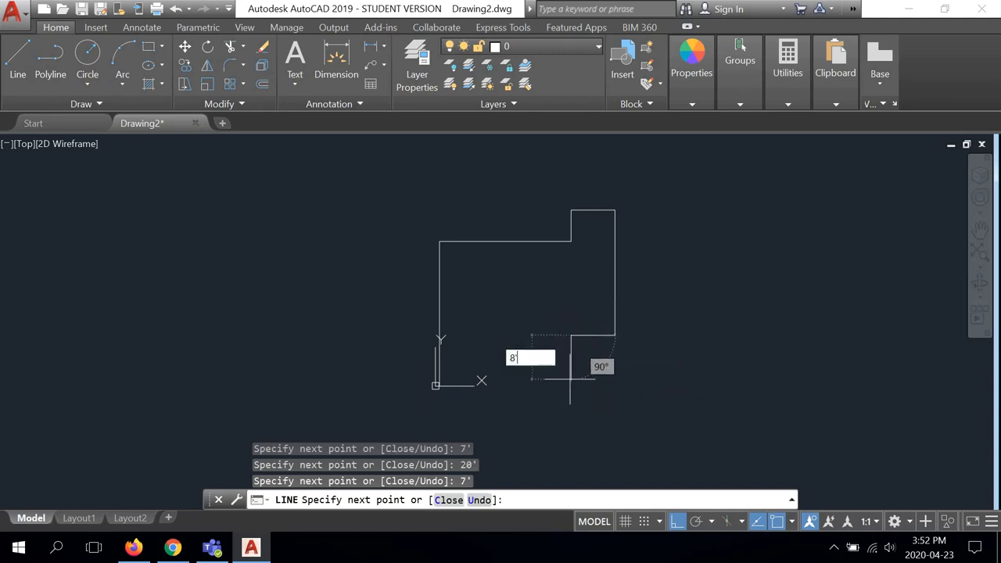
key(Return)
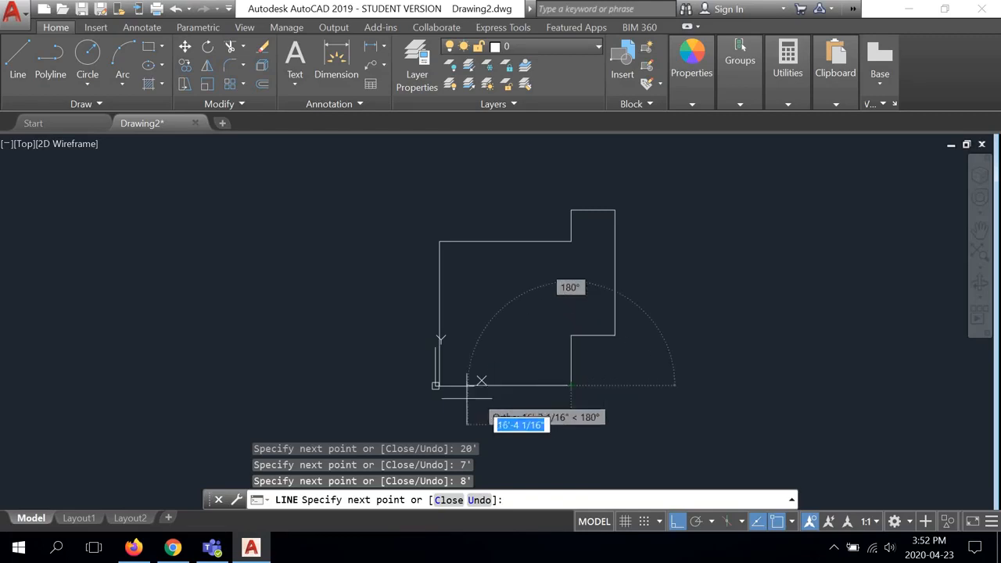
scroll(452, 366, up, 5)
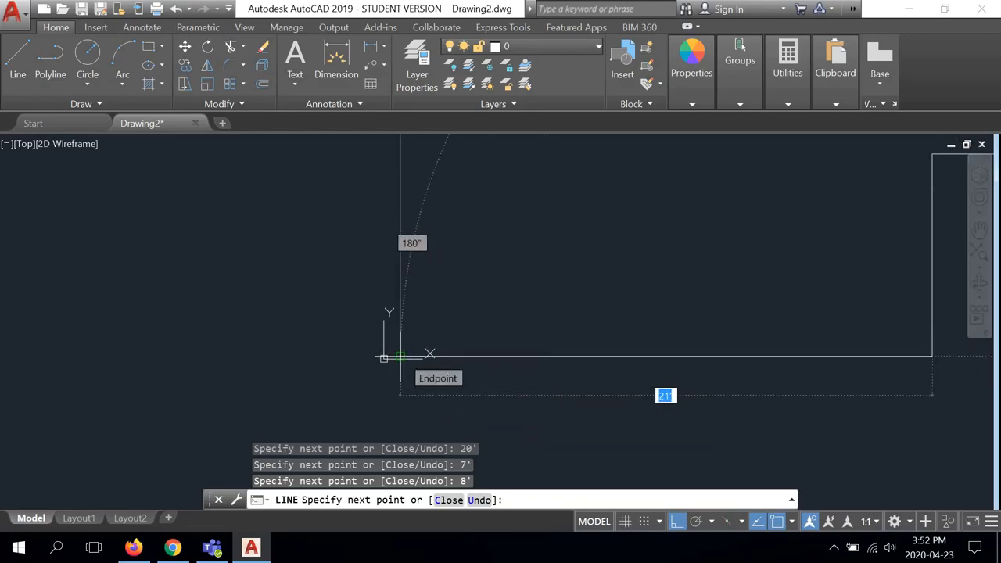
click(400, 356)
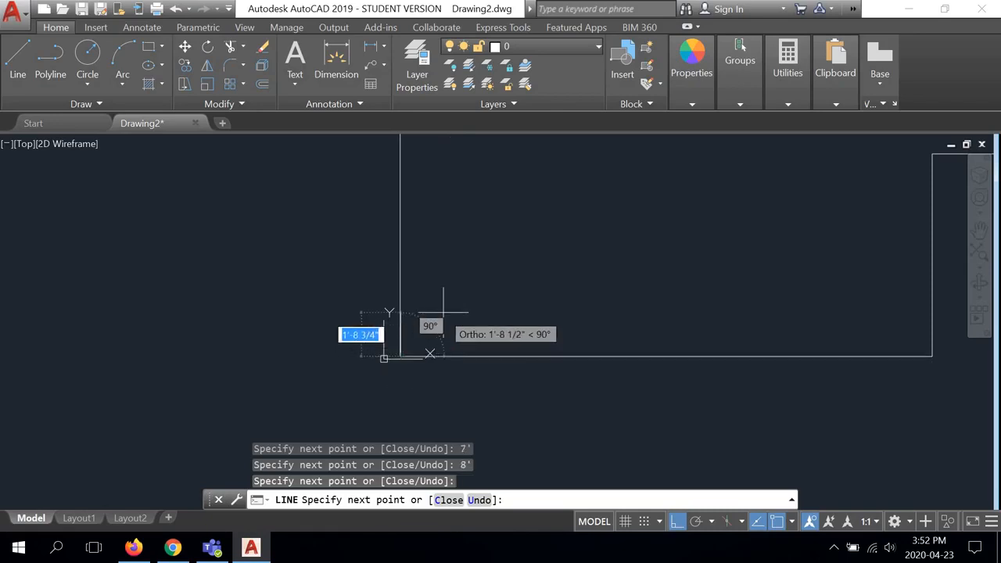
right_click(514, 269)
click(522, 276)
Start an AREA measurement at the outline's upper-left corner and pick its corners along the upper edge to the top-right corner.
scroll(512, 290, down, 2)
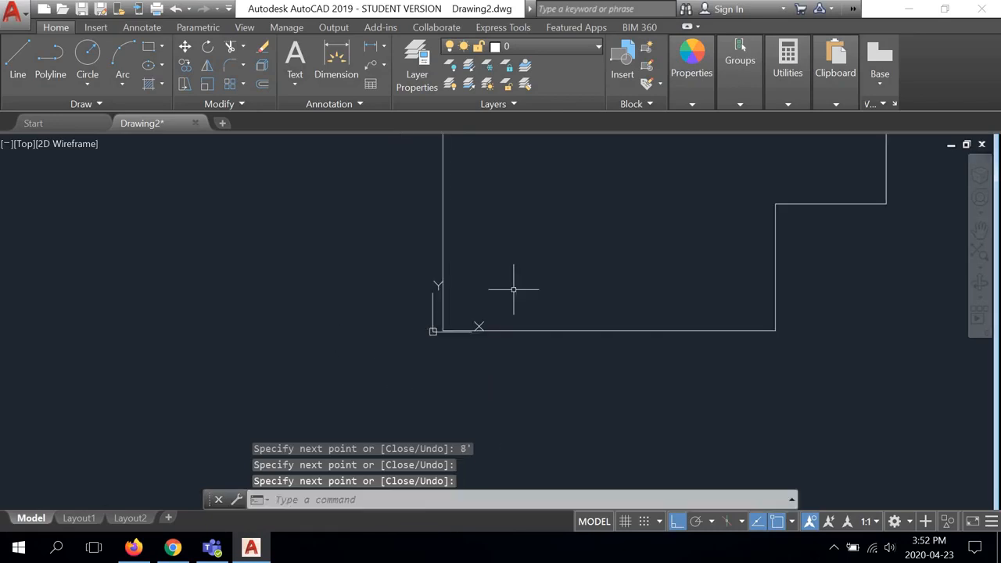
middle_drag(570, 239, 458, 339)
scroll(471, 277, down, 2)
middle_drag(471, 277, 480, 308)
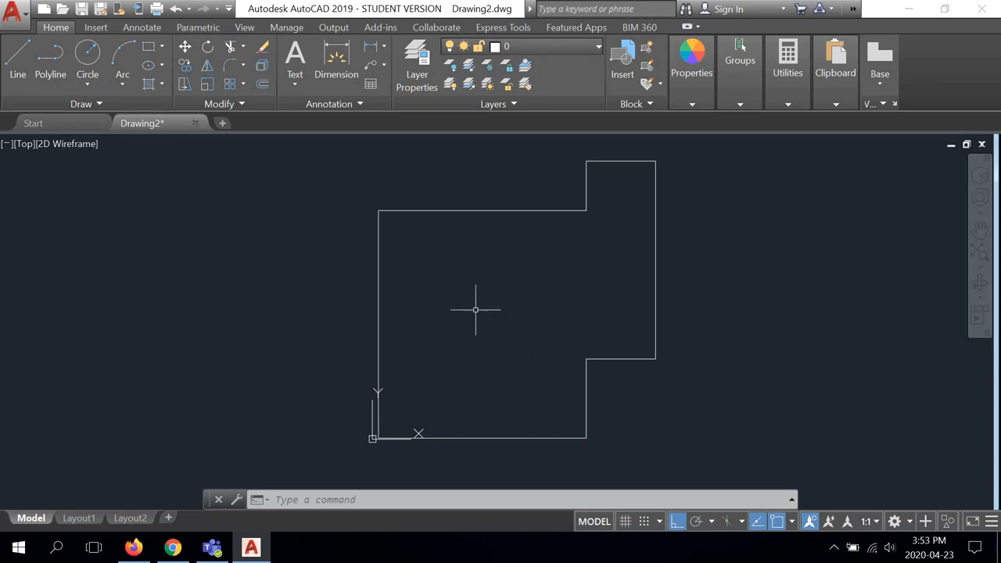
click(434, 499)
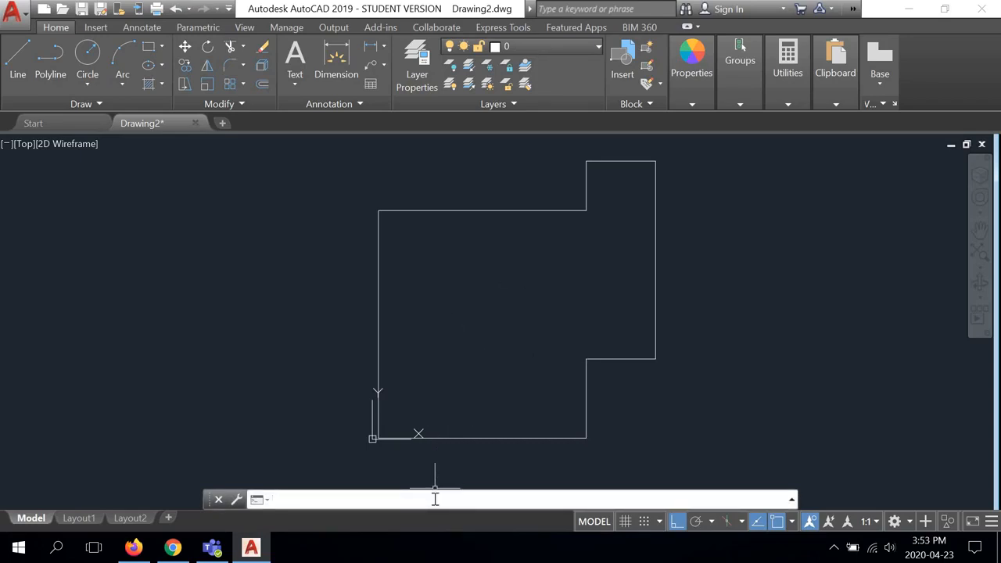
text(area)
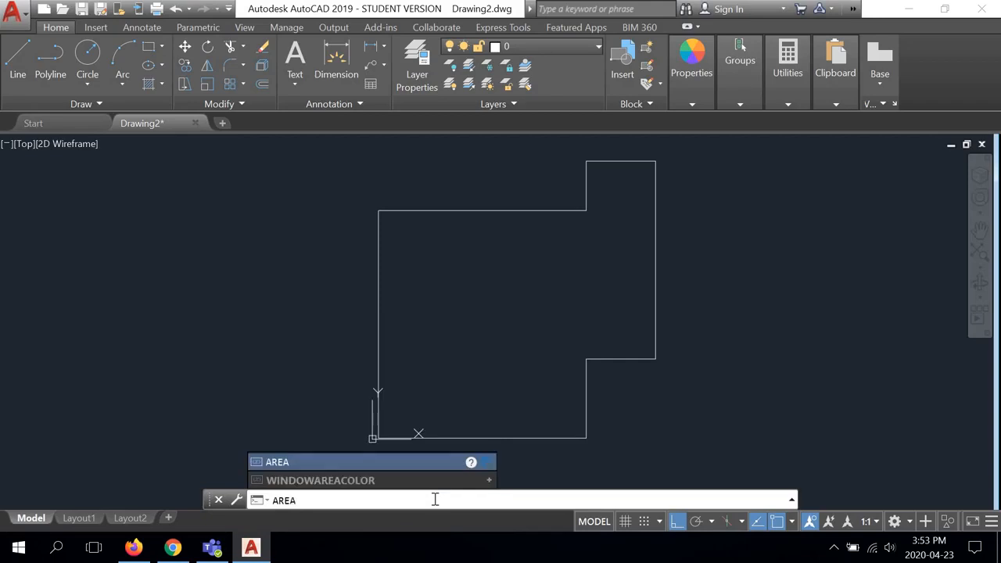
key(Return)
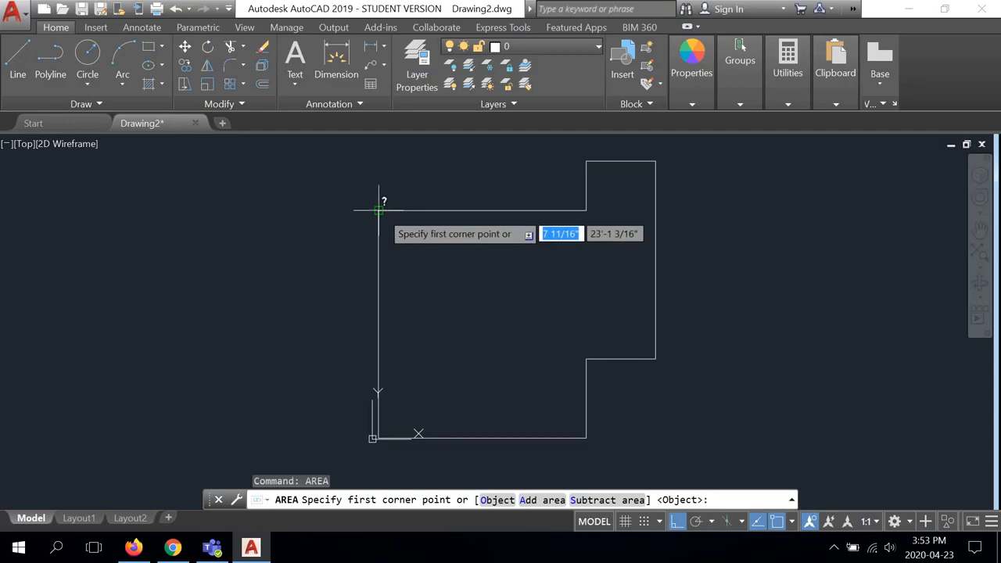
click(378, 210)
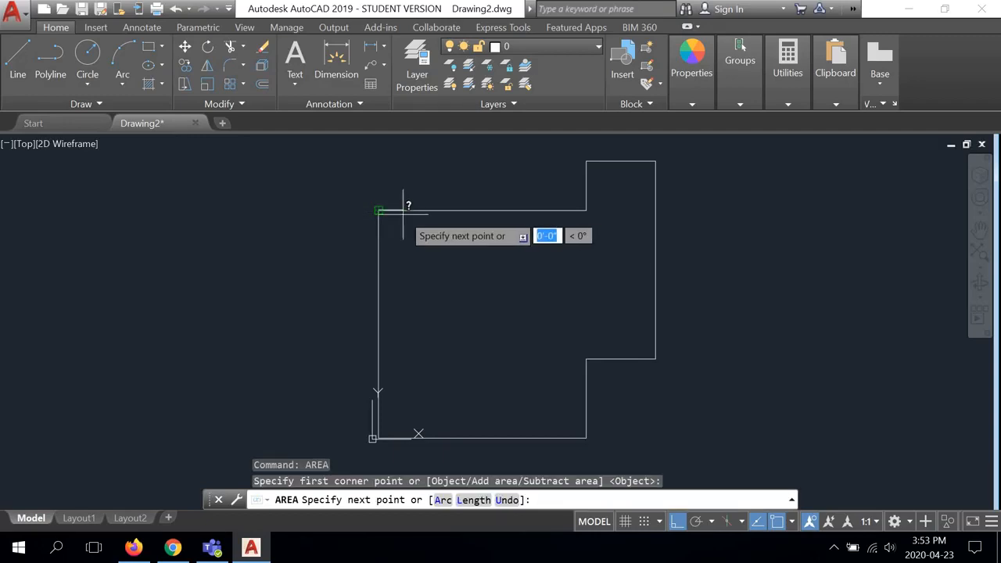
click(586, 209)
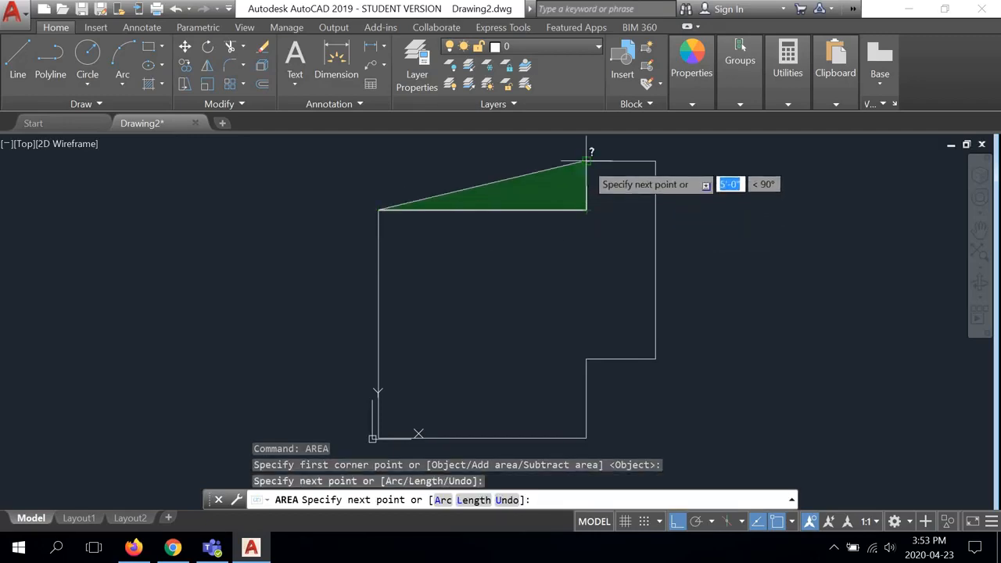
click(585, 162)
click(655, 162)
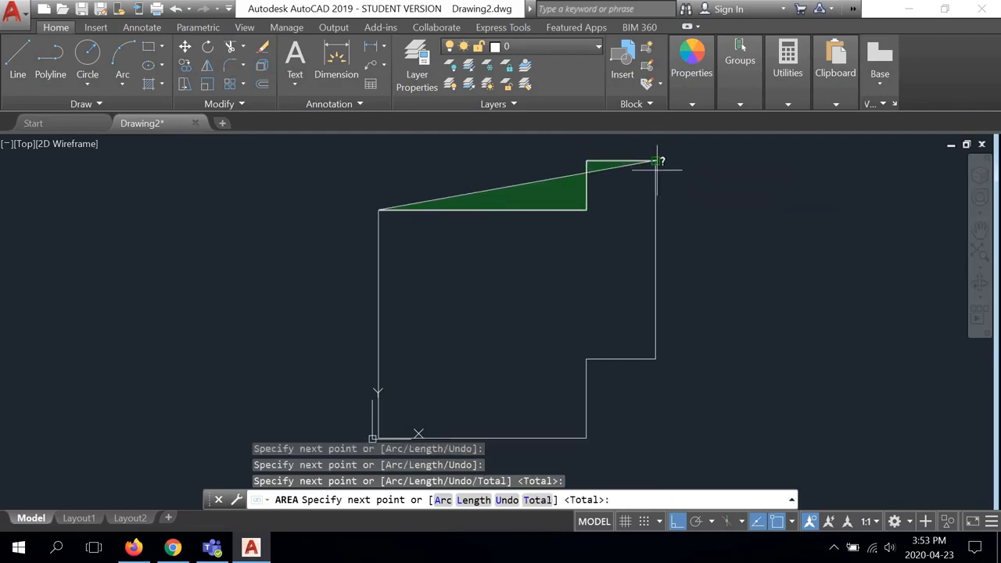
click(655, 161)
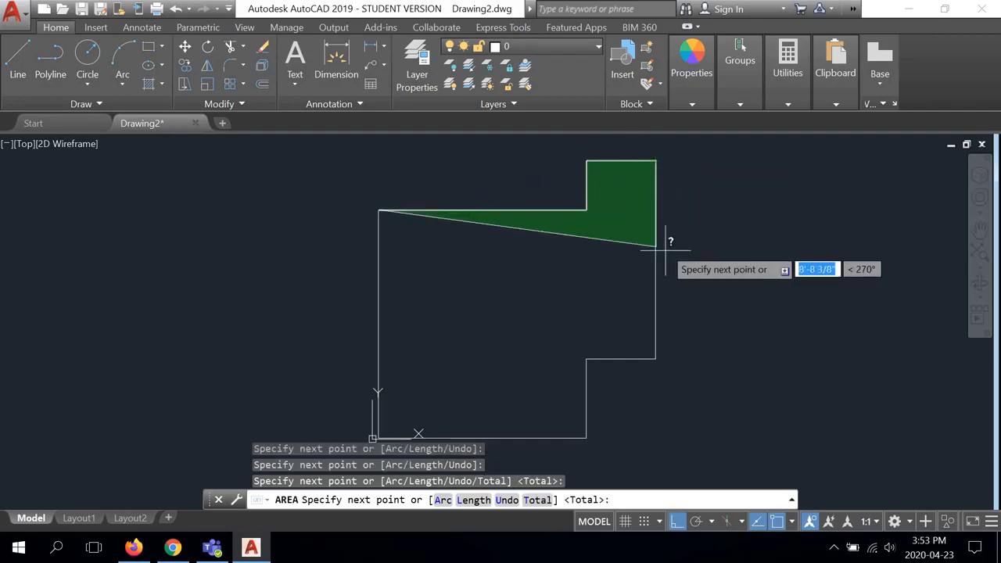
Pick the remaining corners down and around to the lower-left corner and total the outline's enclosed area.
click(655, 358)
click(586, 358)
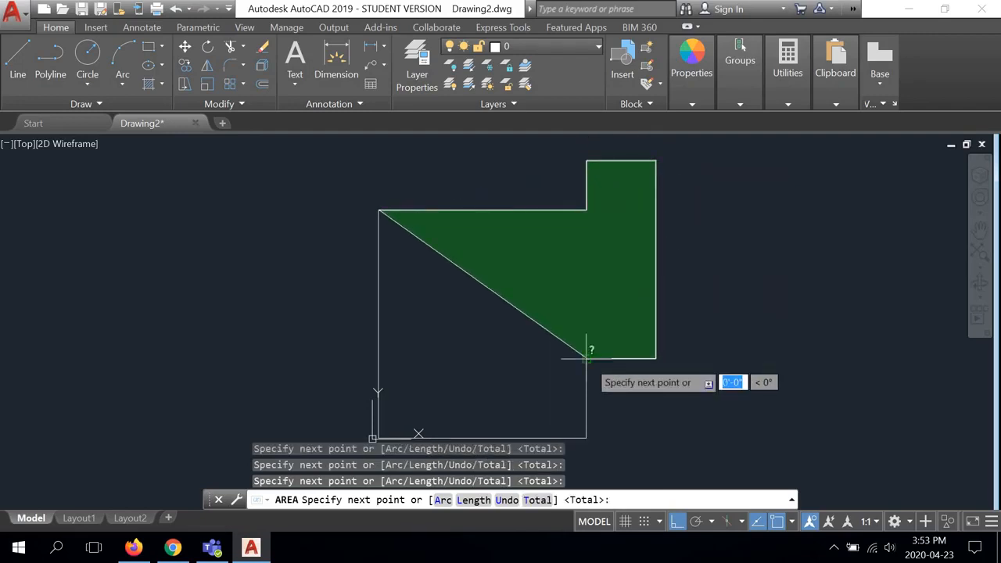
click(585, 436)
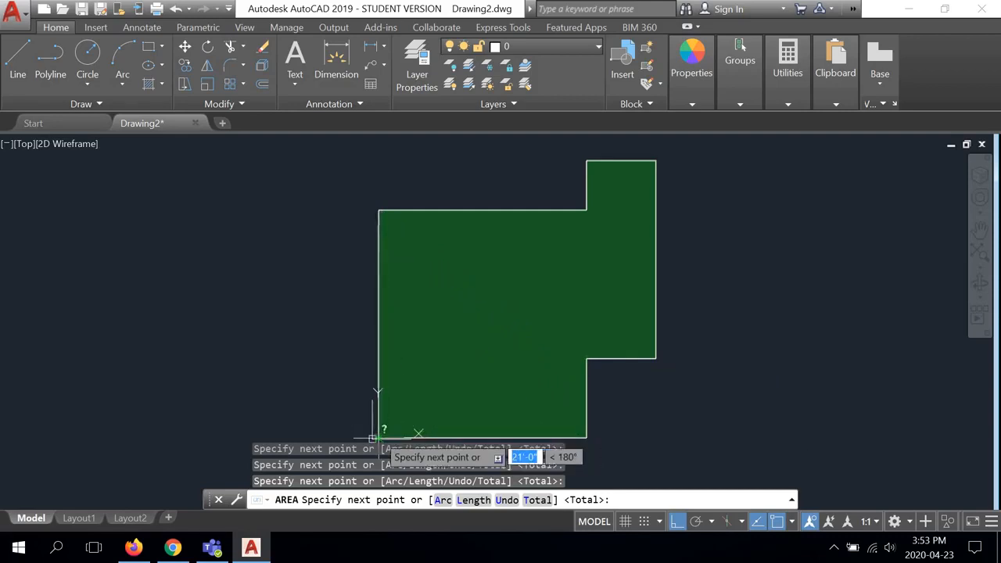
scroll(378, 436, up, 4)
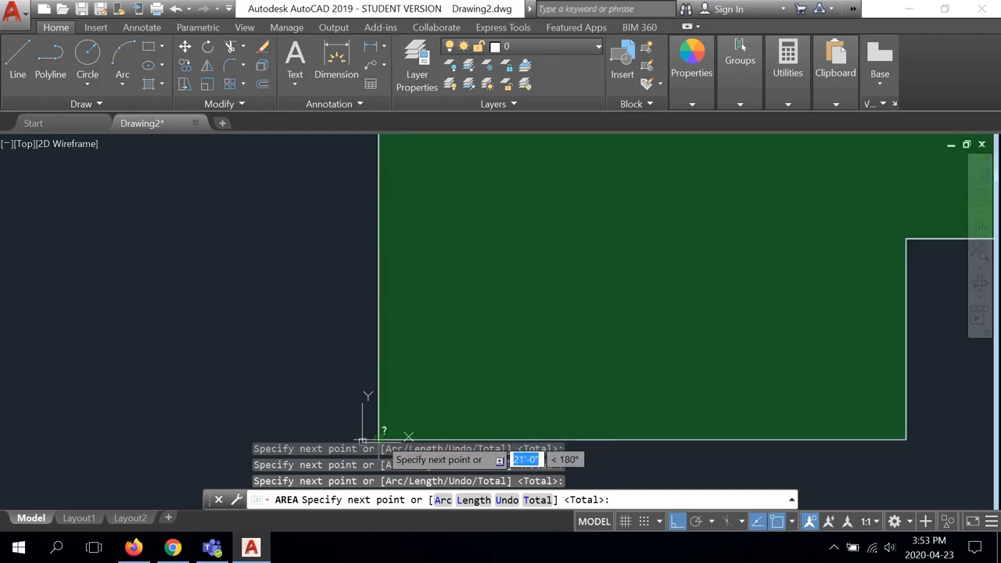
click(378, 438)
scroll(378, 438, down, 4)
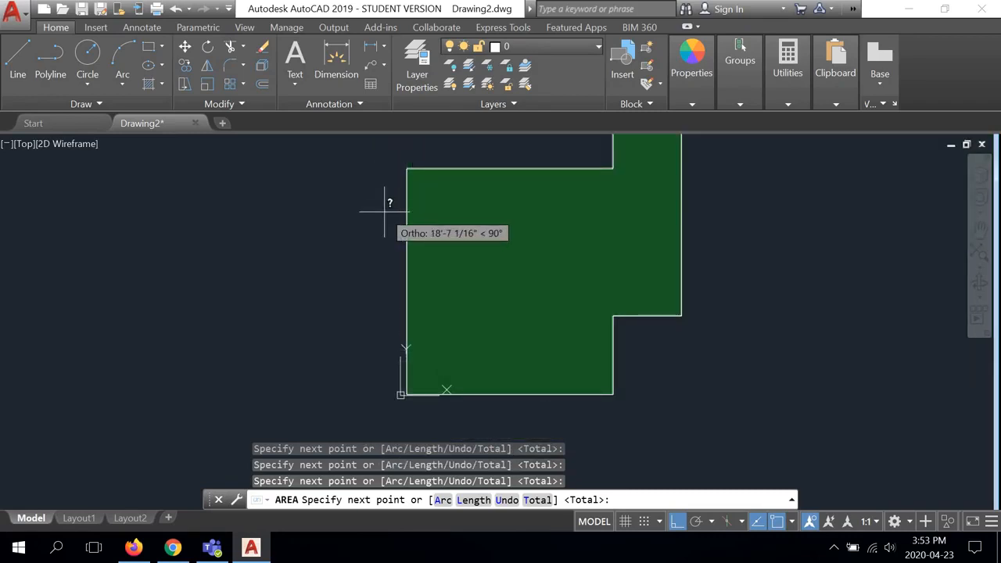
mouse_move(384, 211)
middle_down()
mouse_move(367, 273)
mouse_move(355, 271)
middle_up()
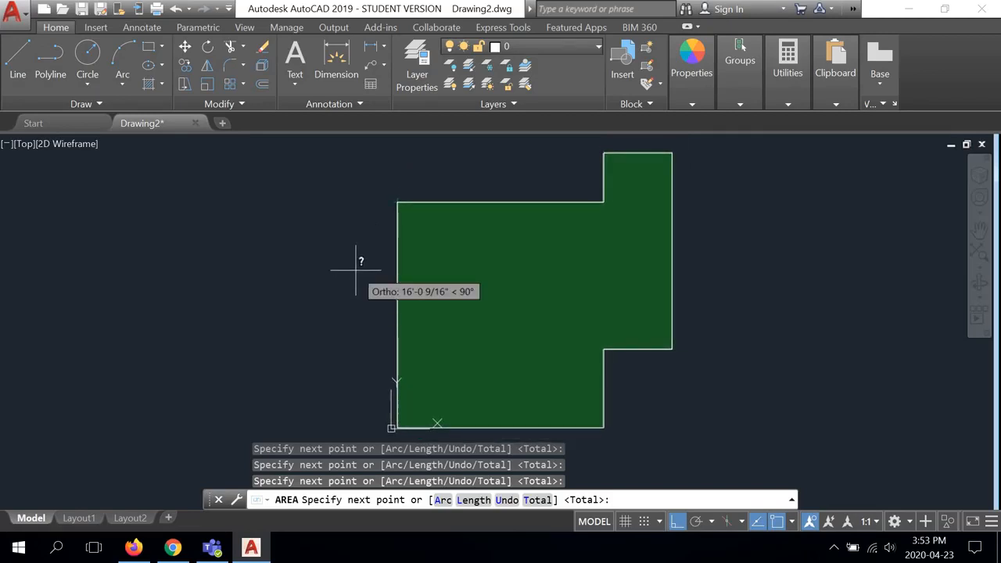
key(Return)
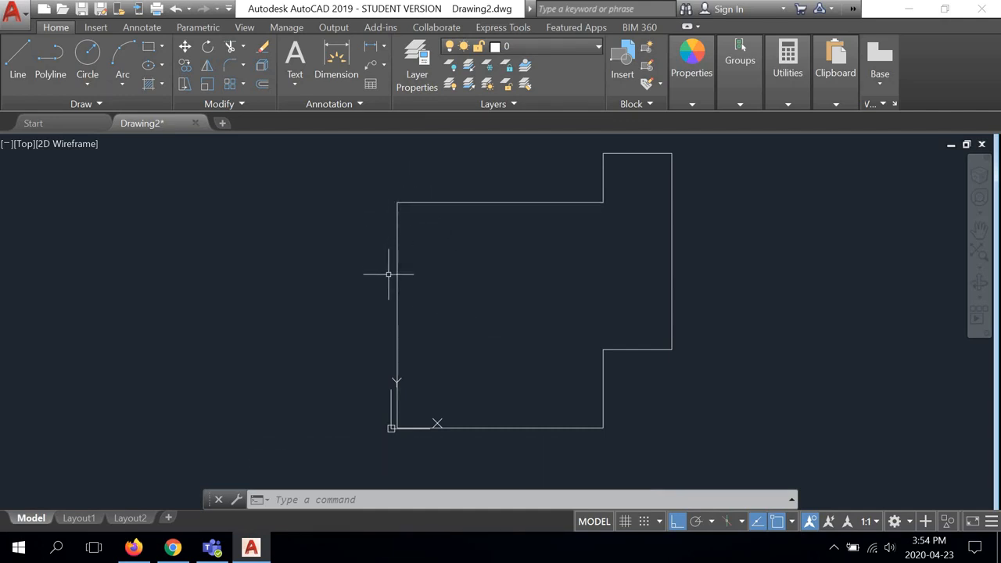
Switch to Chrome and open the "Wall Section Sizes Metric & Imperial" PDF from the WALL SECTIONS module.
click(174, 548)
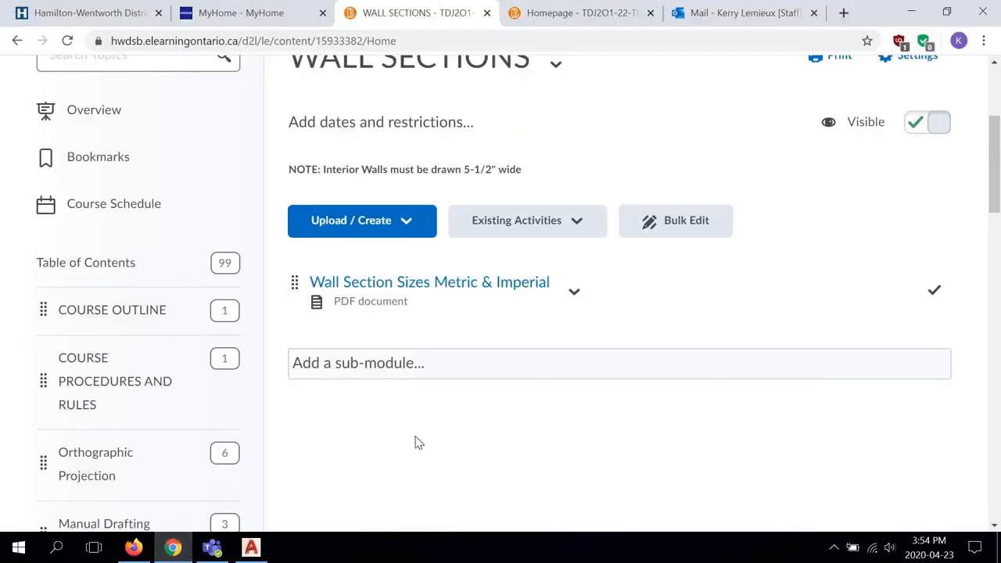
scroll(383, 297, up, 2)
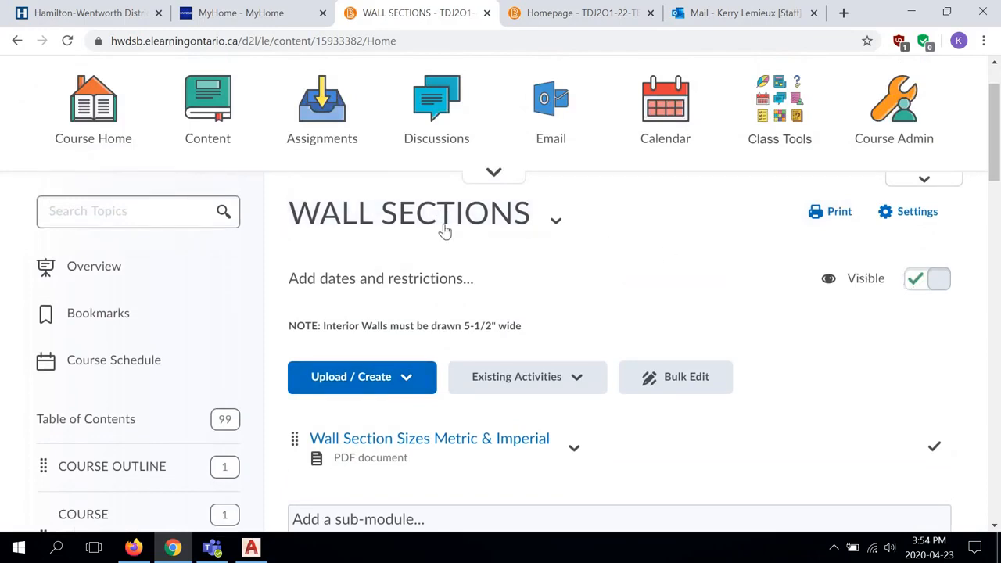
scroll(438, 266, down, 2)
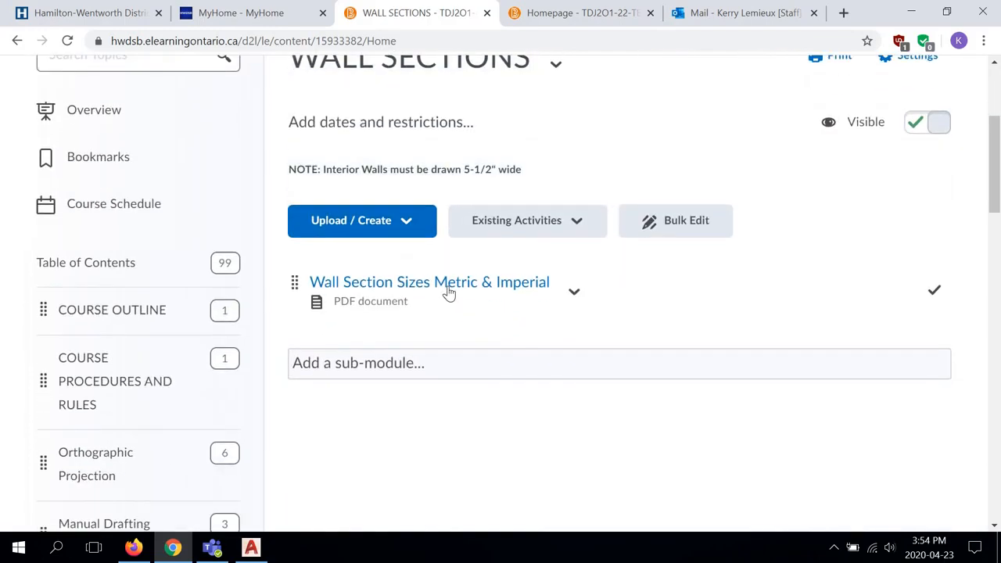
click(447, 291)
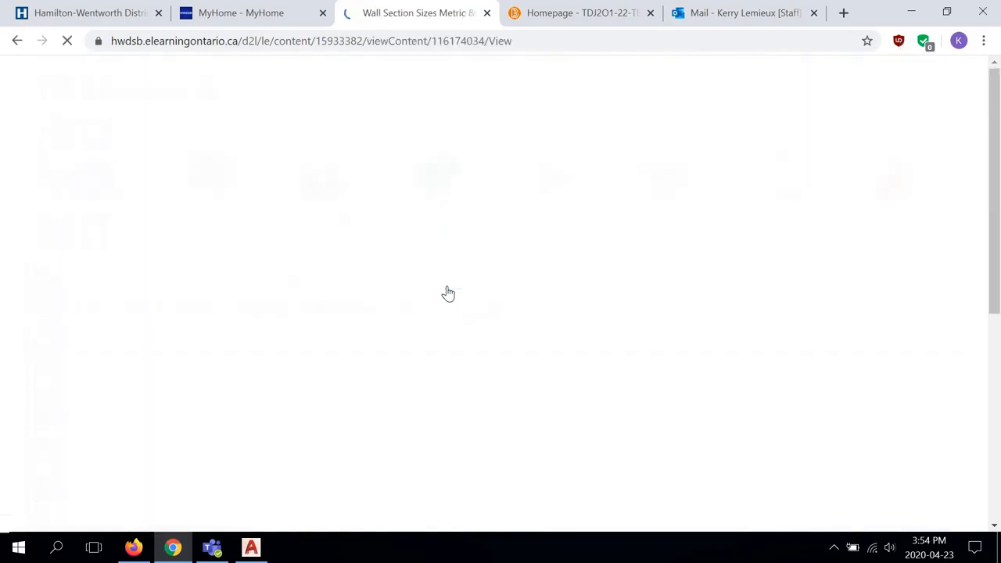
Review the metric and imperial layer thicknesses for Brick/Stone, Stucco and Siding walls and the foundation sizes.
scroll(458, 287, down, 3)
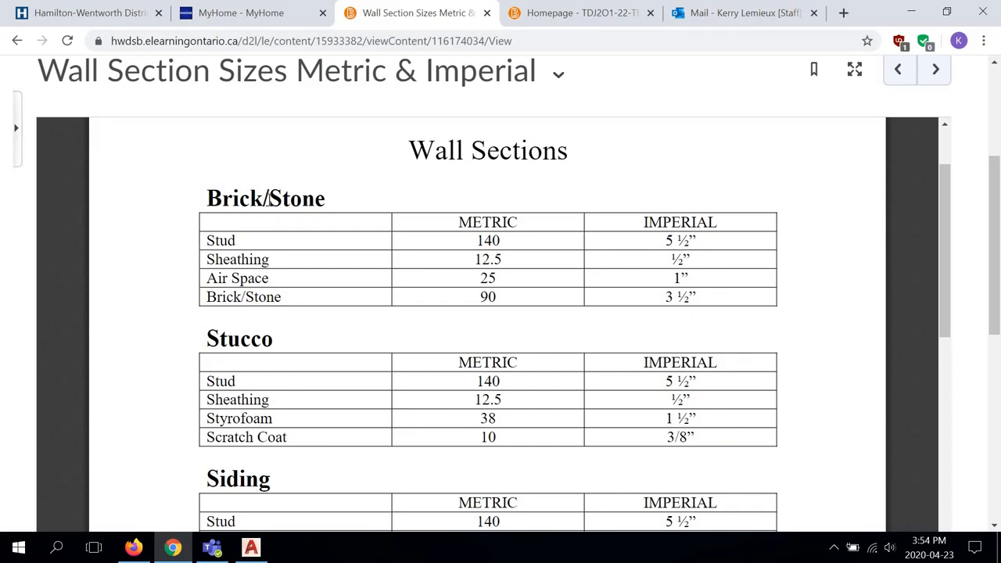
scroll(268, 199, down, 1)
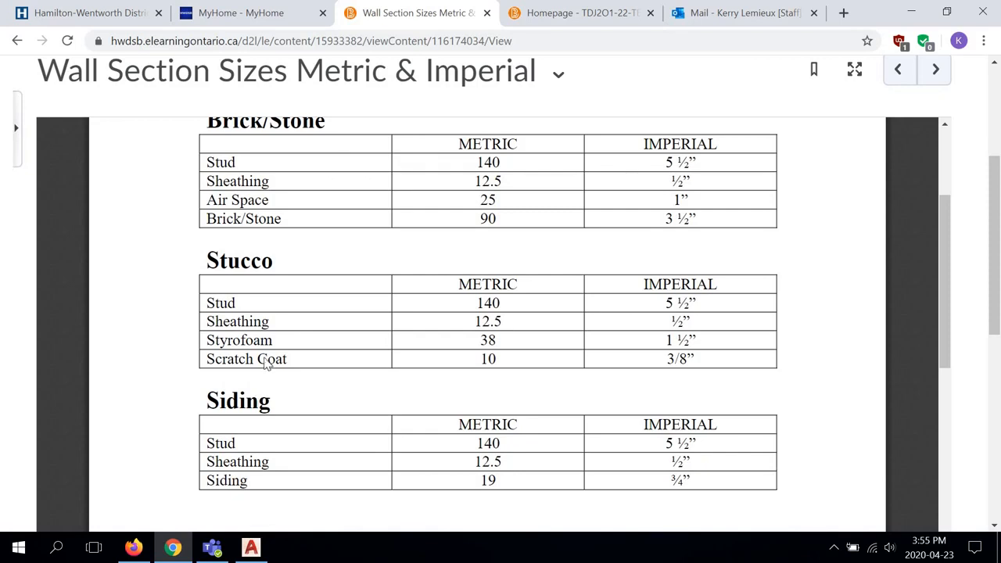
scroll(252, 218, up, 1)
scroll(244, 407, down, 1)
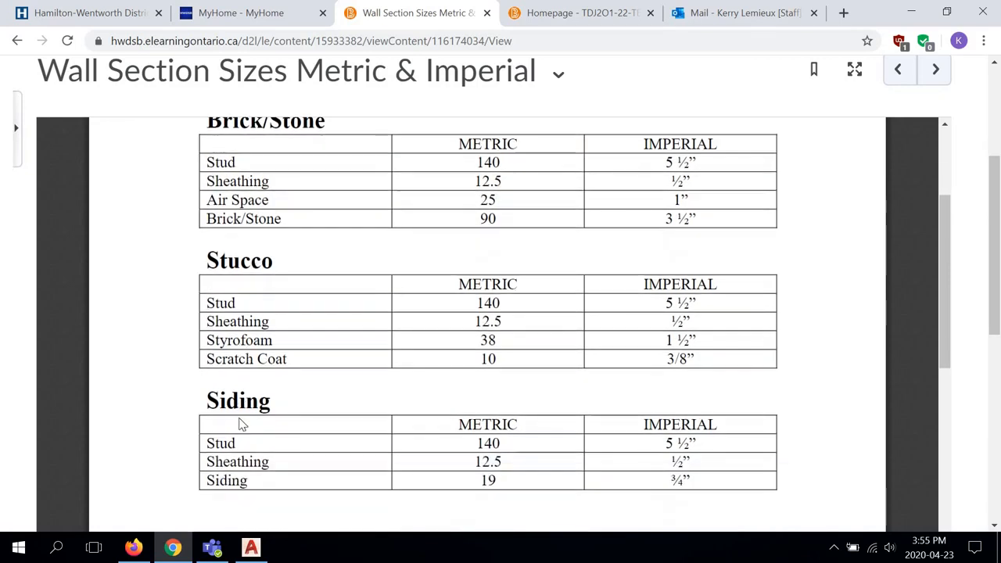
scroll(241, 254, up, 1)
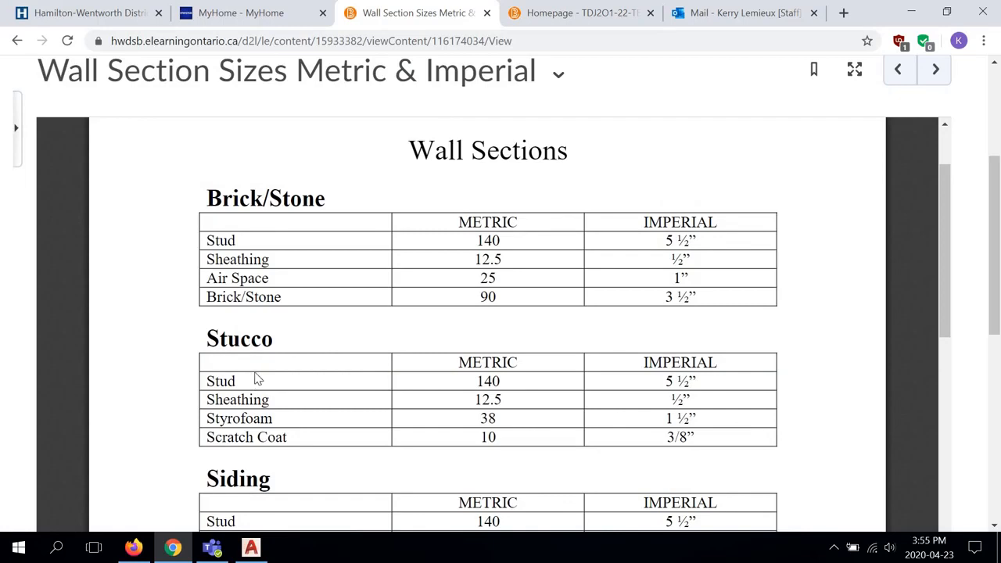
scroll(257, 380, down, 1)
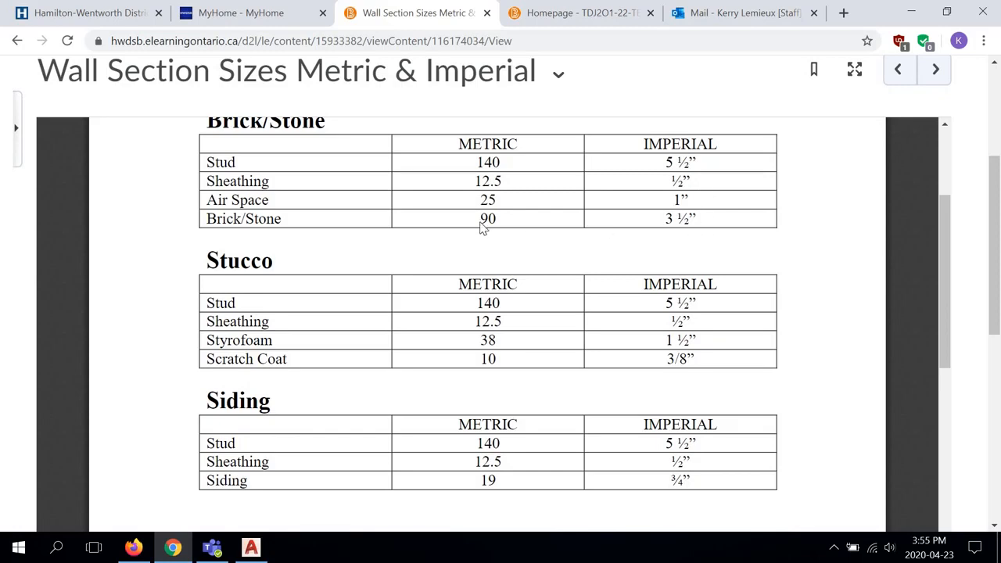
scroll(224, 239, up, 1)
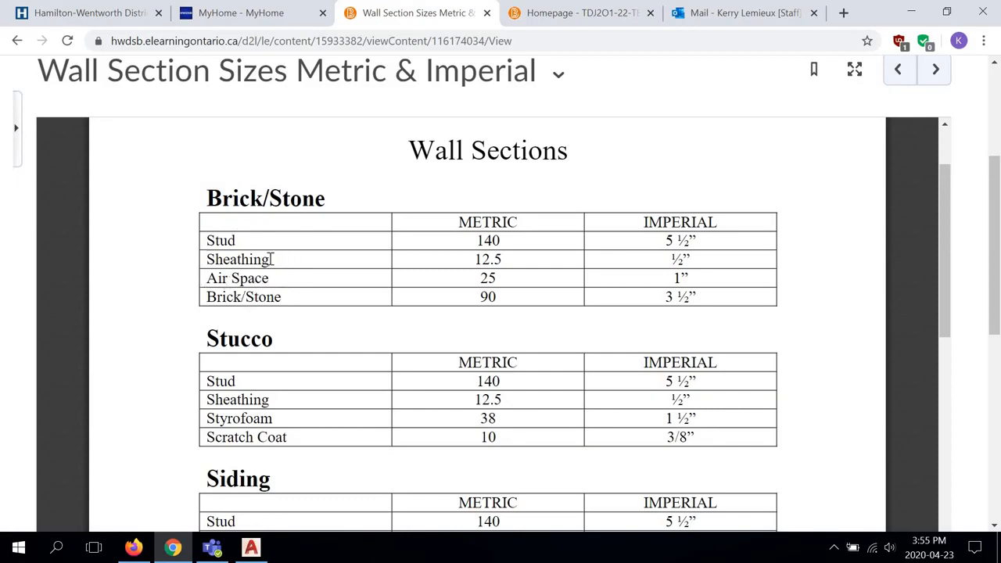
scroll(270, 262, down, 3)
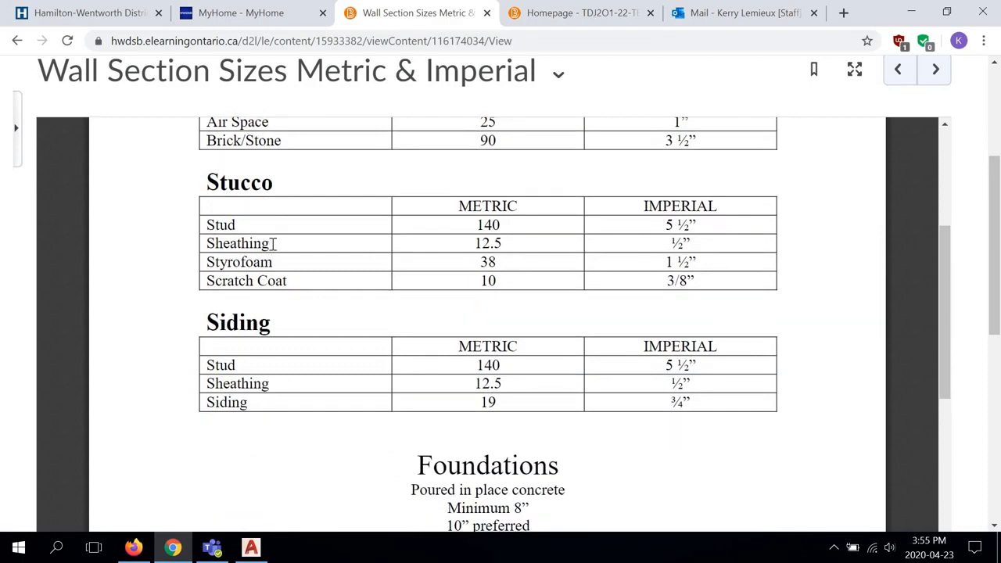
scroll(270, 240, up, 1)
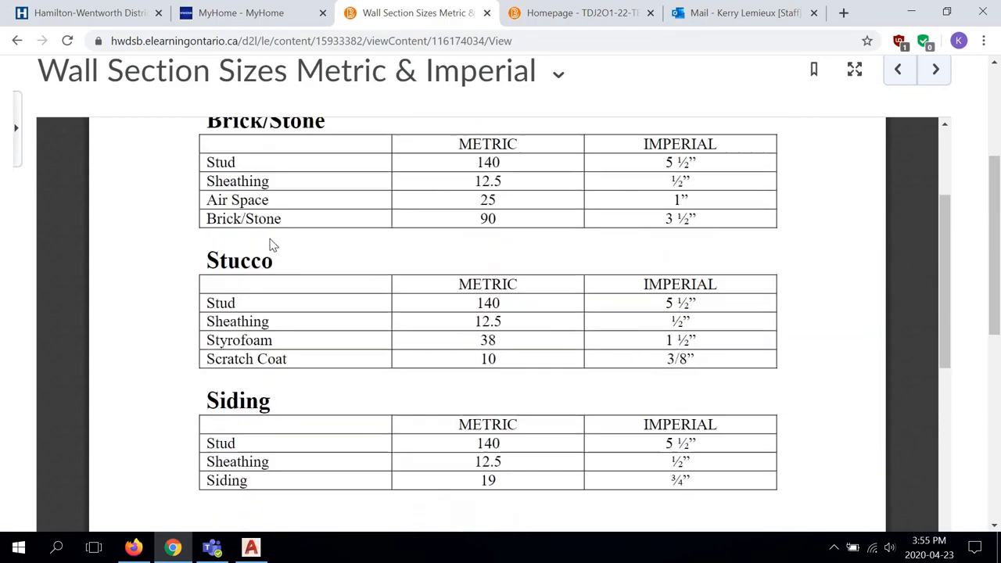
scroll(271, 242, down, 1)
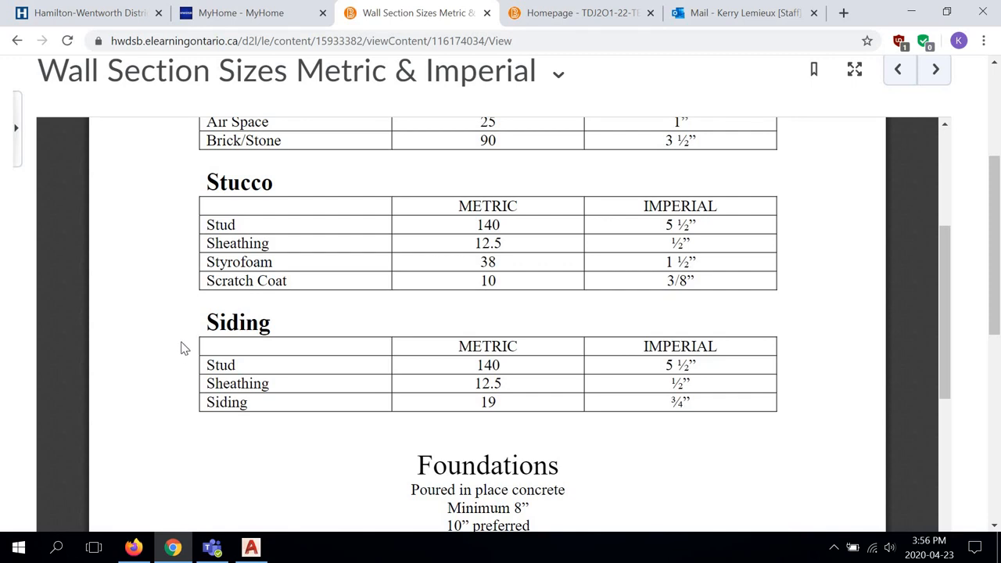
scroll(185, 349, down, 1)
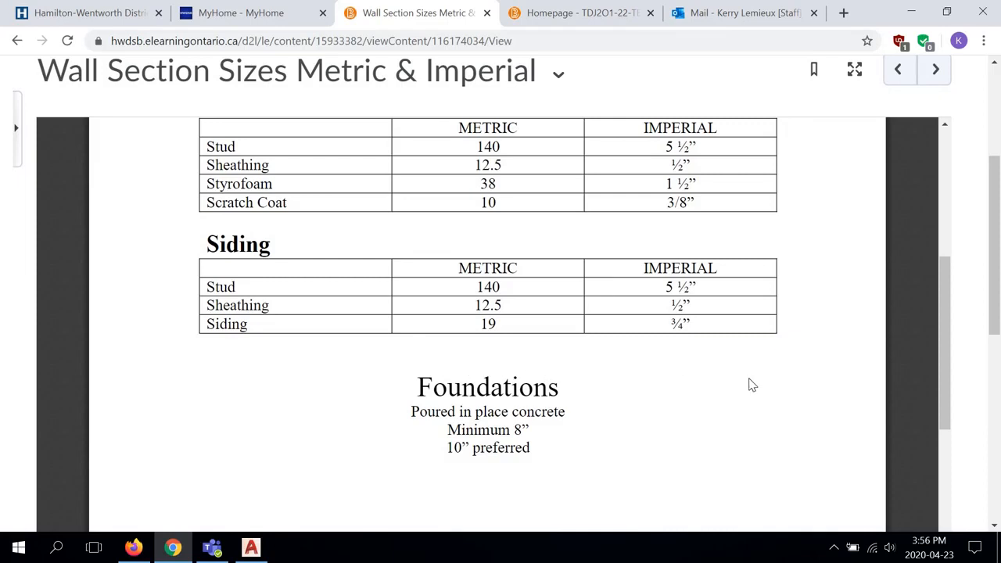
scroll(775, 375, up, 2)
scroll(775, 375, up, 1)
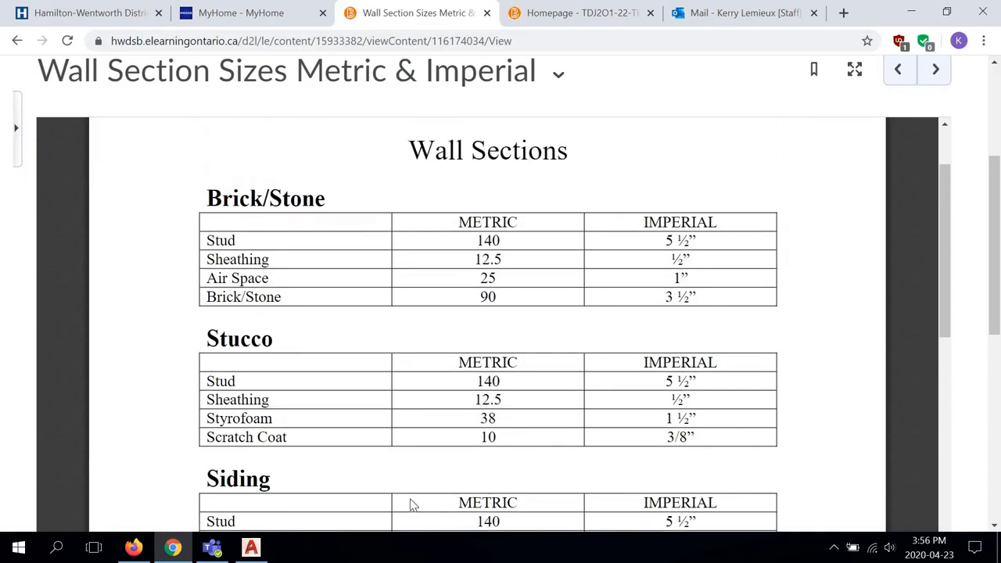
Switch back to AutoCAD and offset the outline's left vertical line outward by 5-1/2".
click(251, 547)
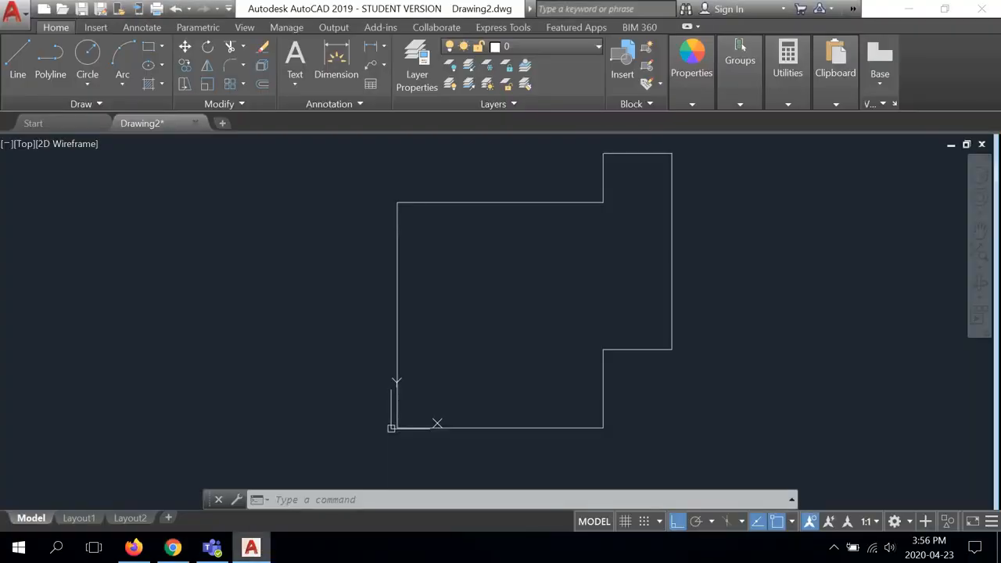
click(262, 84)
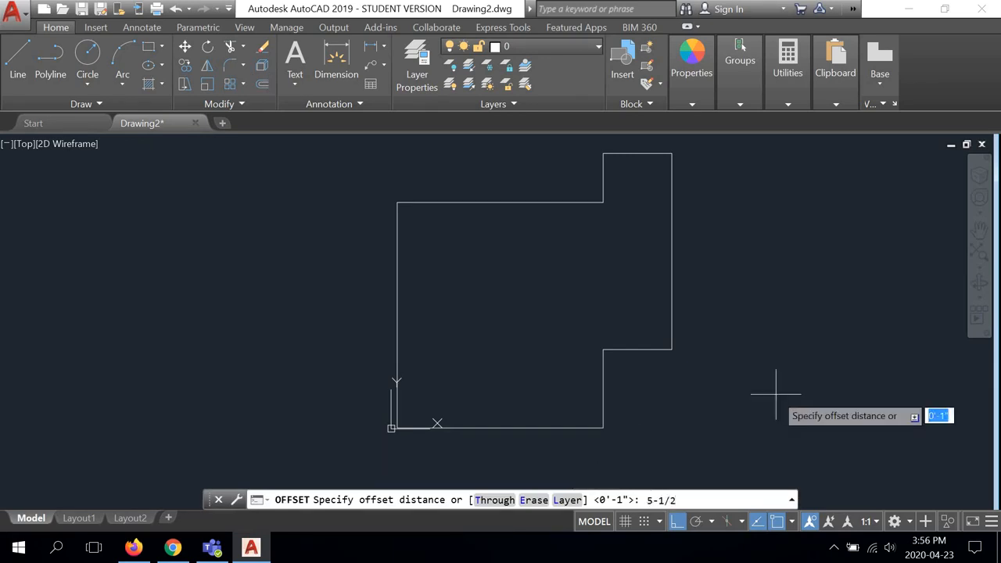
key(Return)
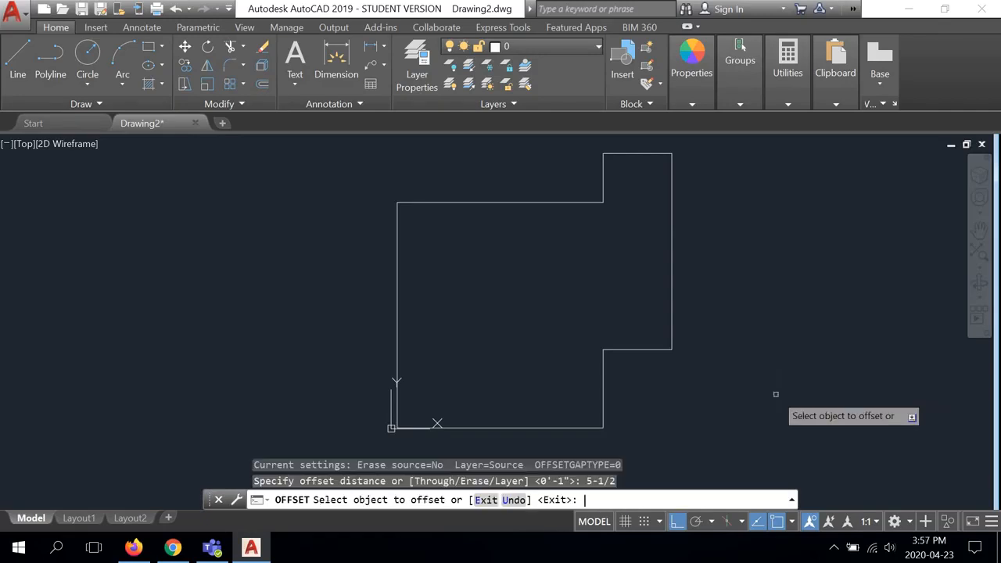
click(397, 238)
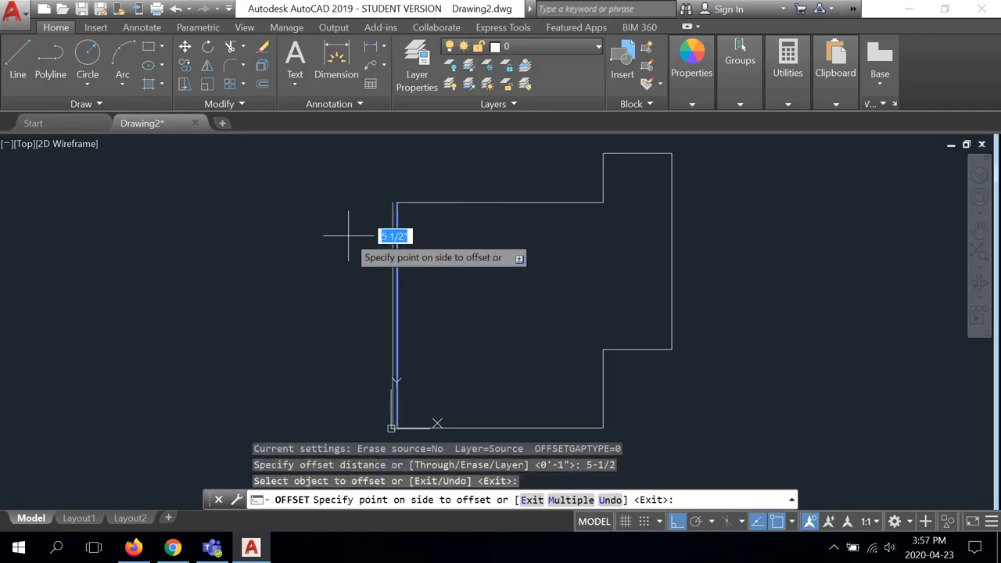
click(349, 234)
Offset the outline's long upper horizontal line, short upper vertical line, topmost line and right vertical line outward by 5-1/2".
click(417, 203)
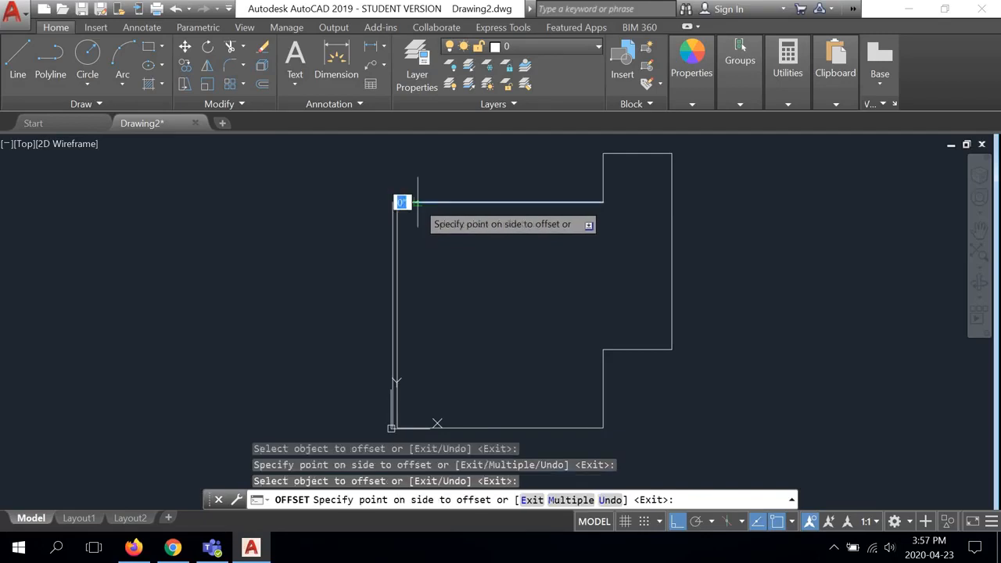
click(420, 179)
click(602, 179)
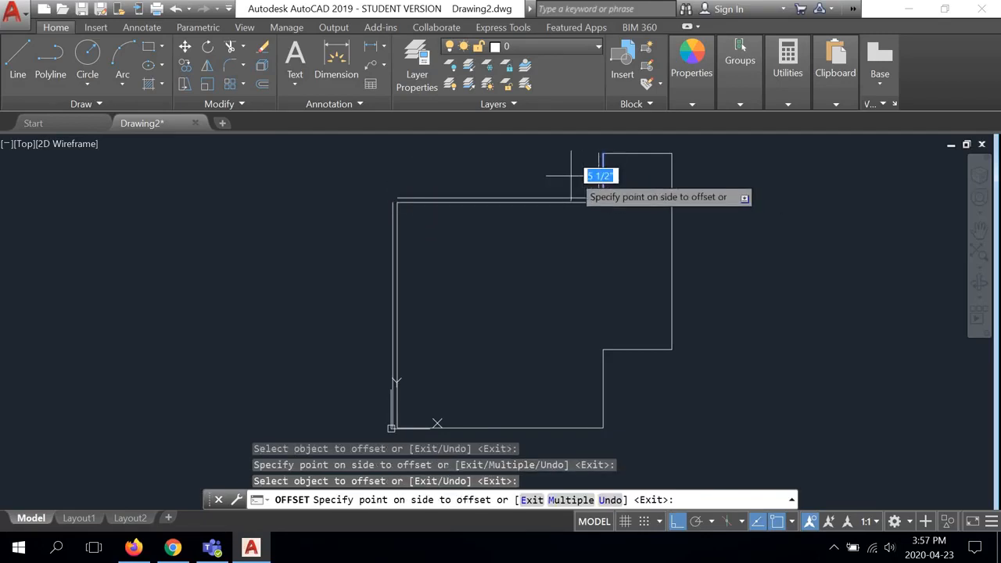
click(597, 174)
click(632, 154)
click(633, 149)
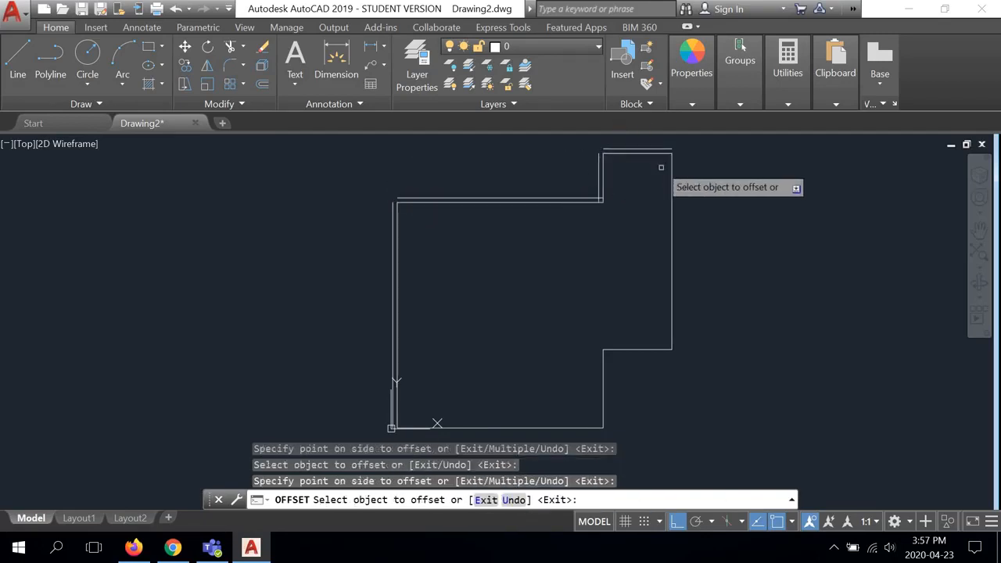
click(671, 181)
click(694, 187)
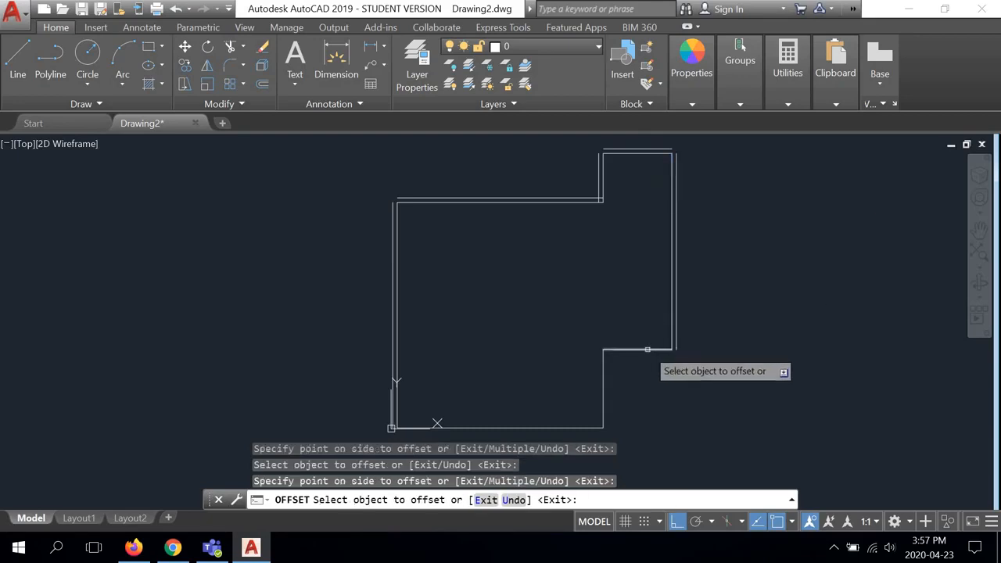
Offset the lower-right horizontal line, lower-right vertical line and bottom line outward by 5-1/2", and end the Offset command.
click(642, 348)
click(647, 373)
click(603, 383)
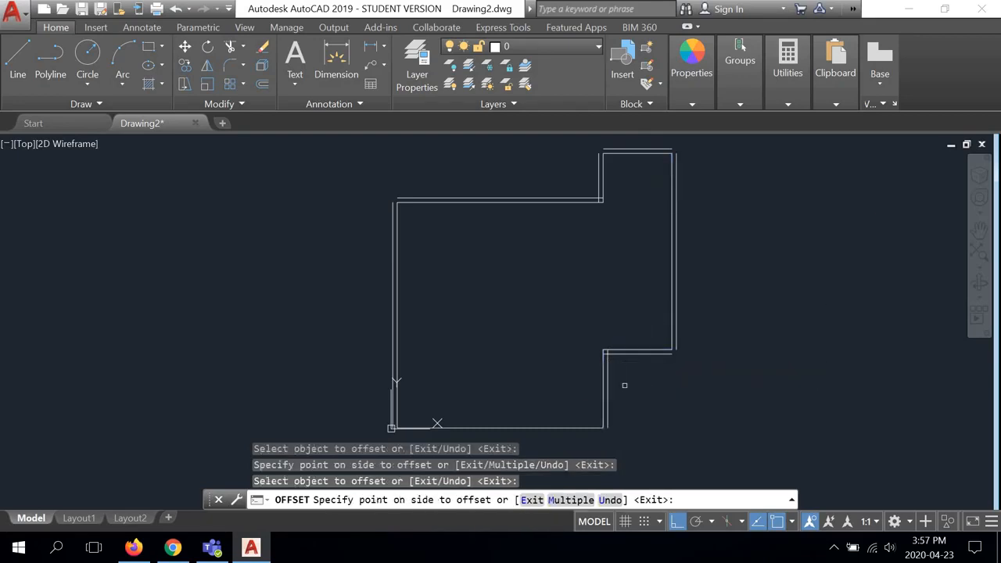
click(620, 383)
click(575, 428)
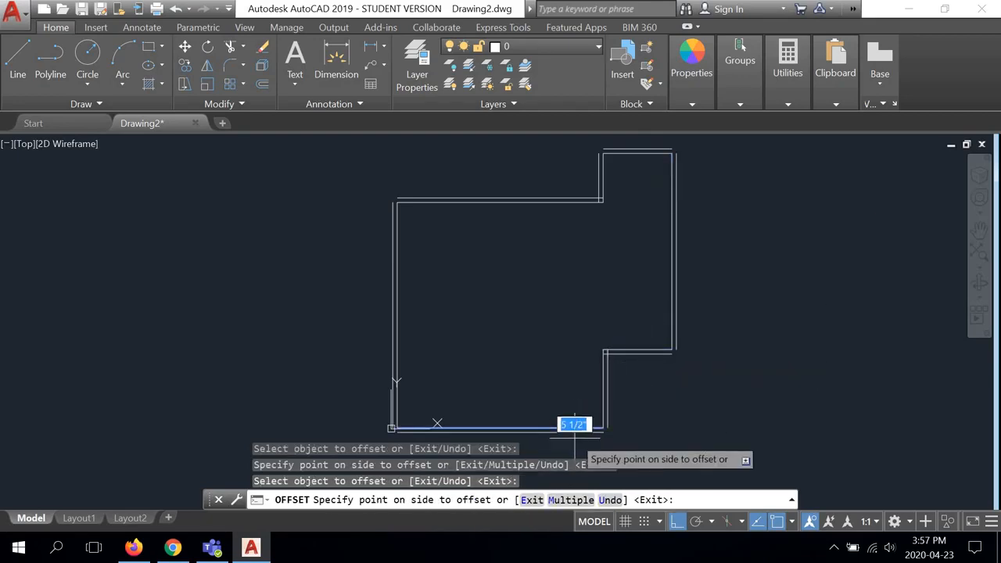
click(574, 439)
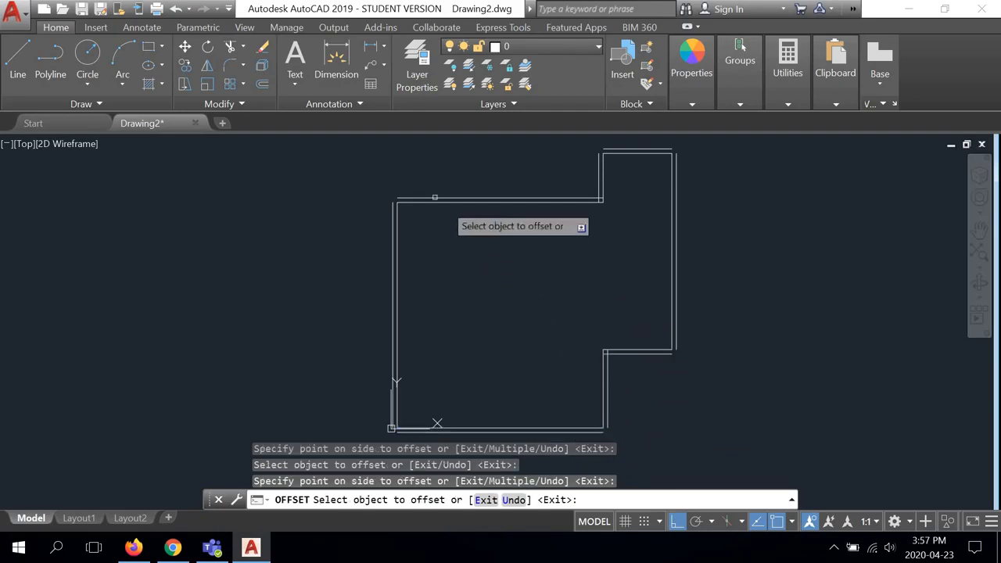
scroll(397, 204, up, 5)
right_click(457, 177)
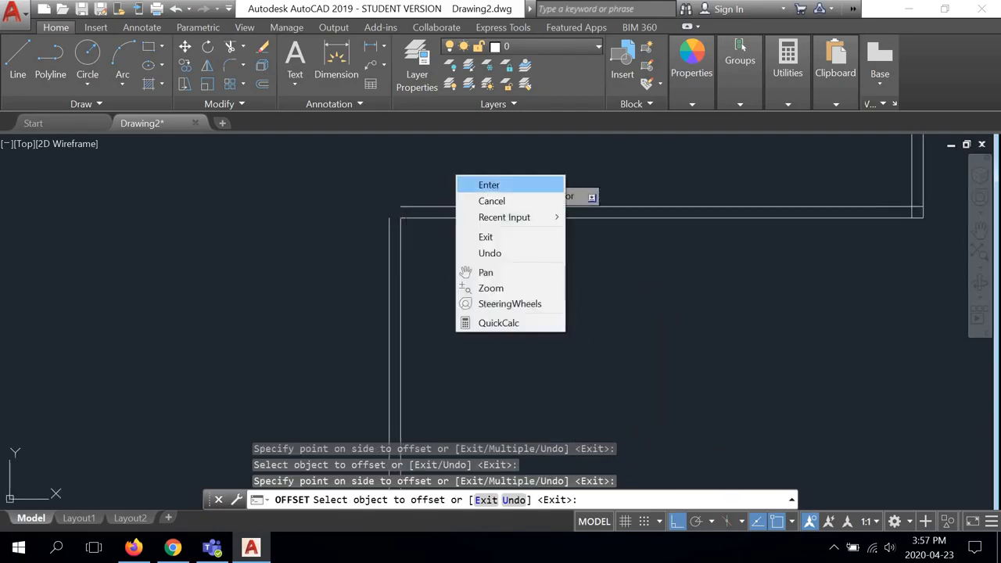
click(487, 184)
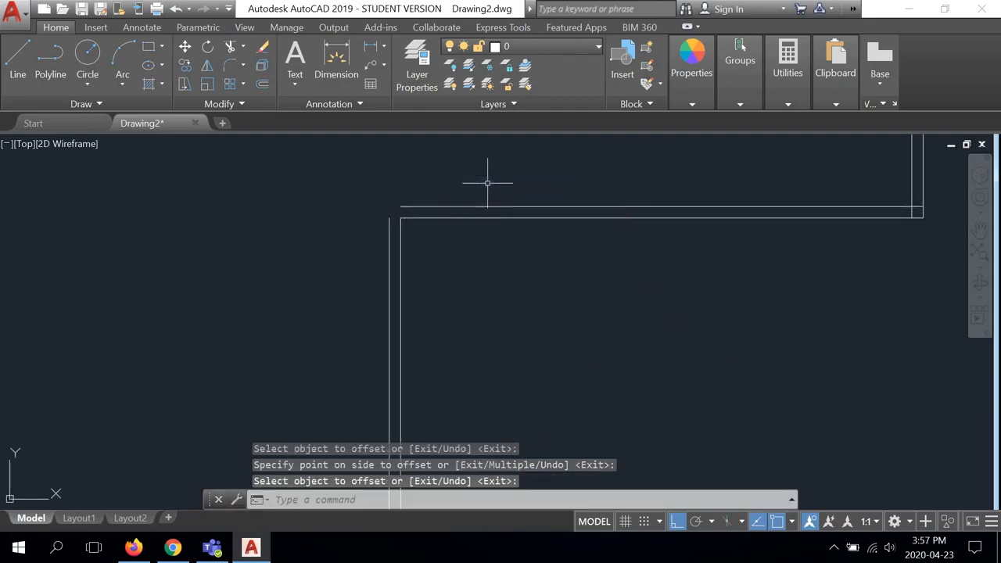
Check the Brick/Stone sheathing size in Chrome and, back in AutoCAD, offset the upper-left corner's outer horizontal and vertical lines outward by 1/2".
click(174, 546)
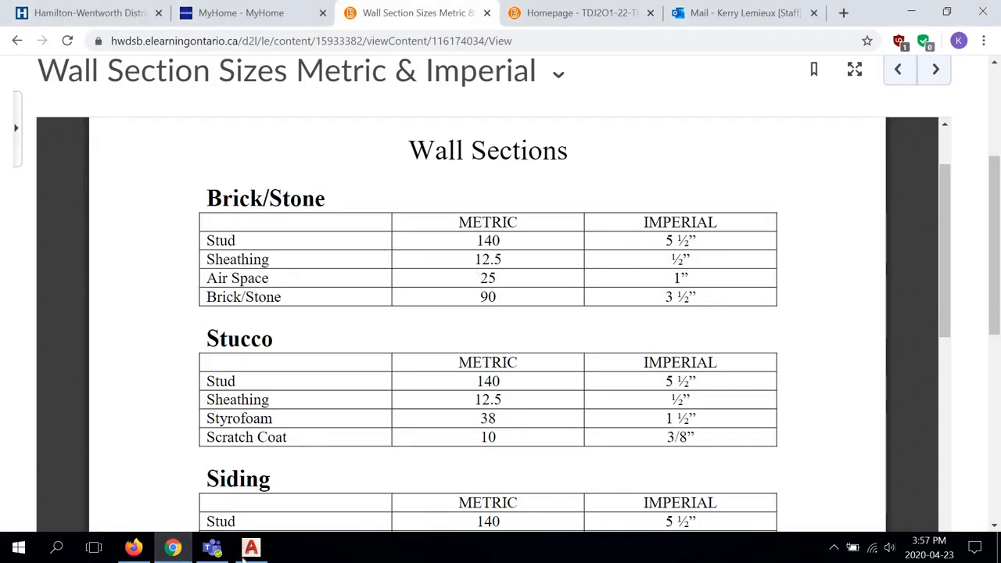
key(alt+Tab)
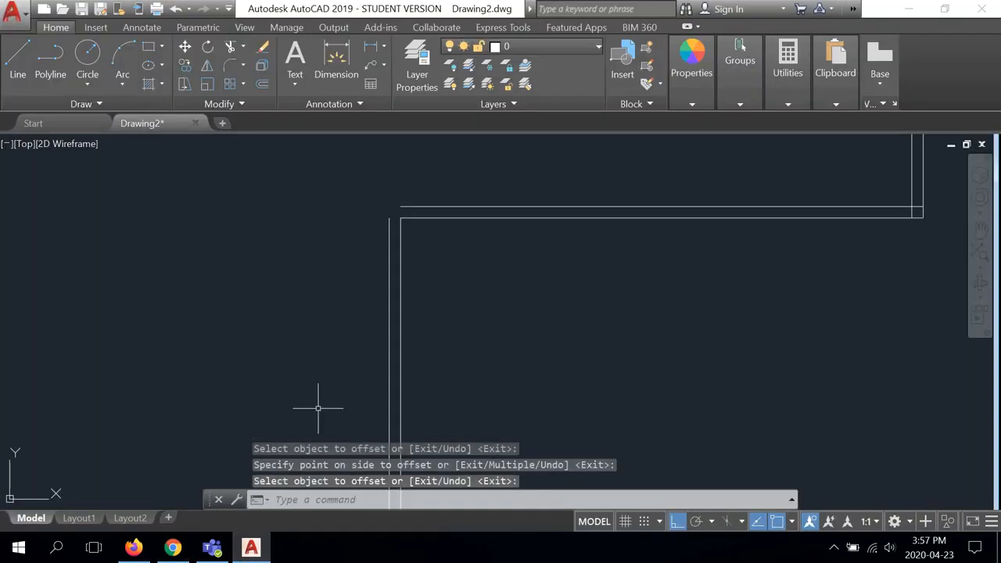
click(262, 88)
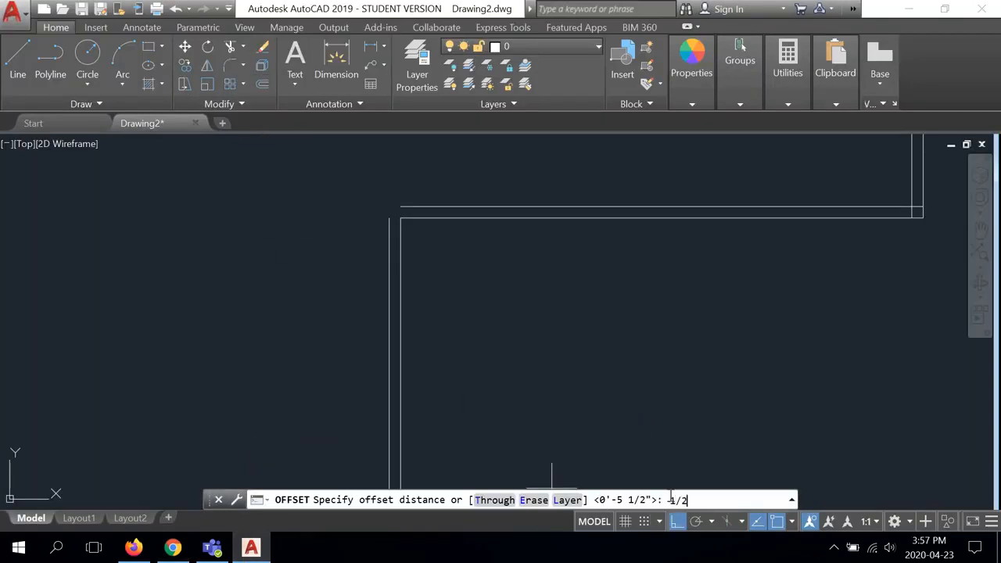
text(1/2)
key(Return)
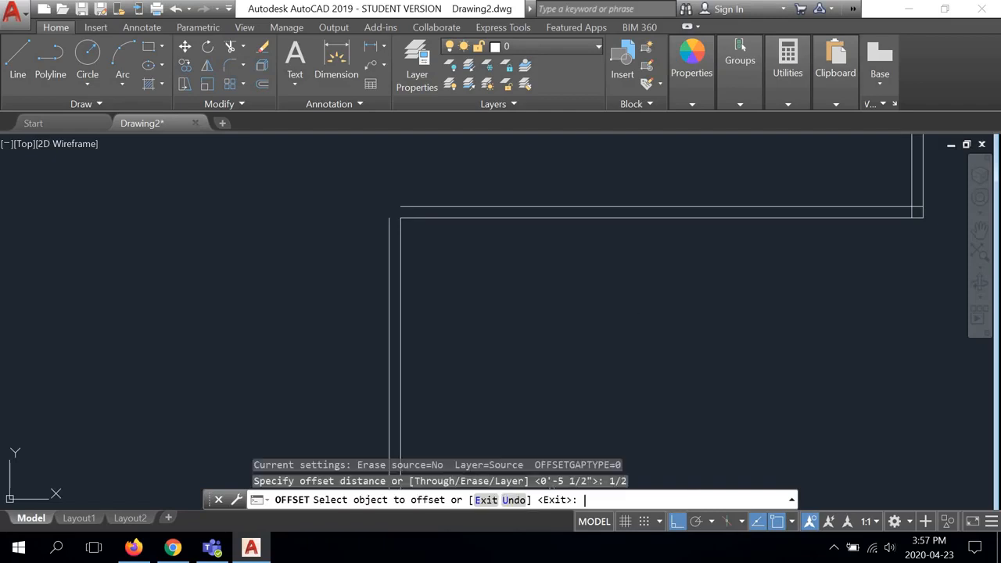
click(467, 206)
scroll(404, 195, up, 3)
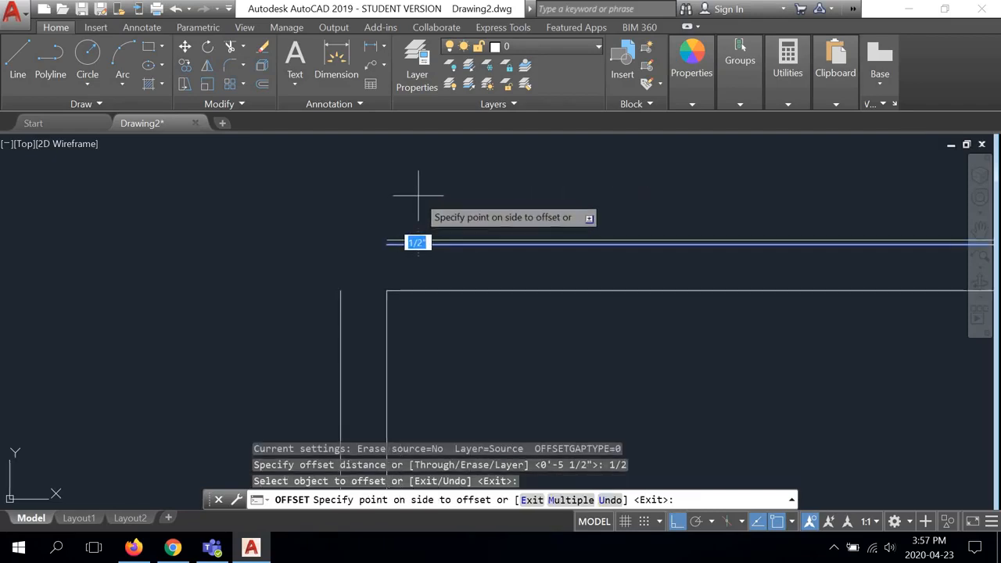
scroll(396, 231, up, 2)
click(394, 232)
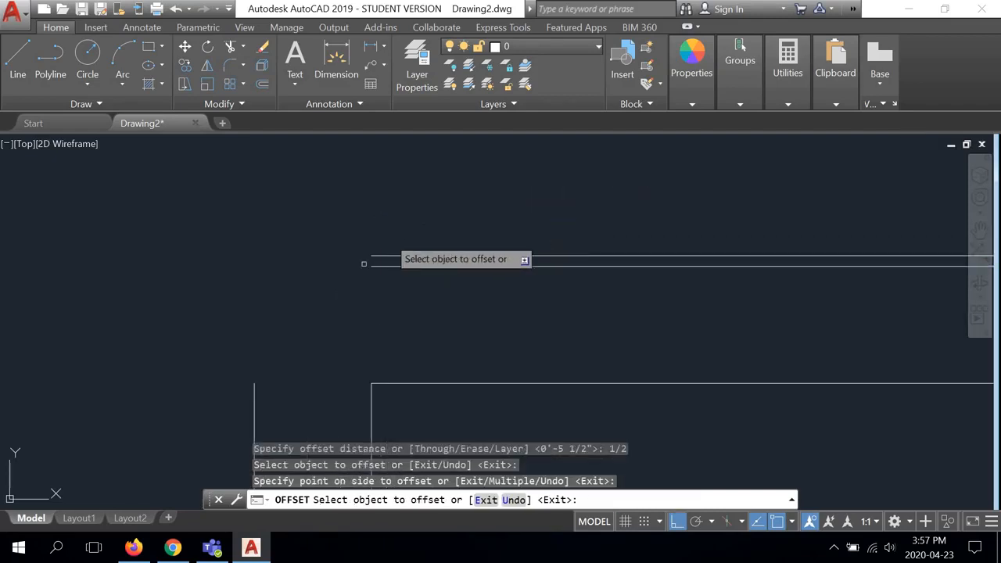
click(253, 396)
click(217, 398)
Offset the outer lines of the short upper vertical wall, topmost wall and right wall outward by 1/2".
scroll(223, 376, down, 5)
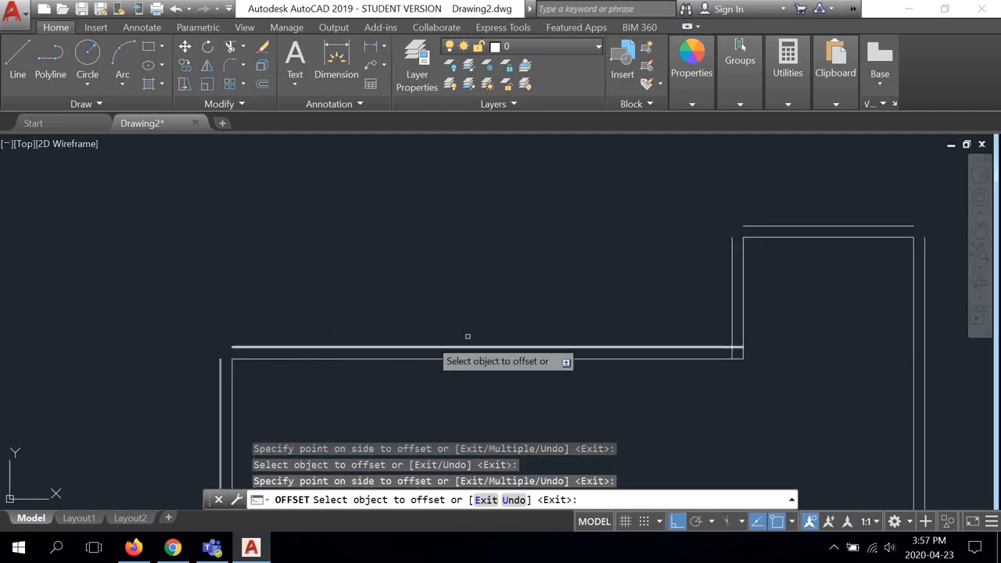
scroll(741, 324, up, 3)
click(707, 289)
click(678, 303)
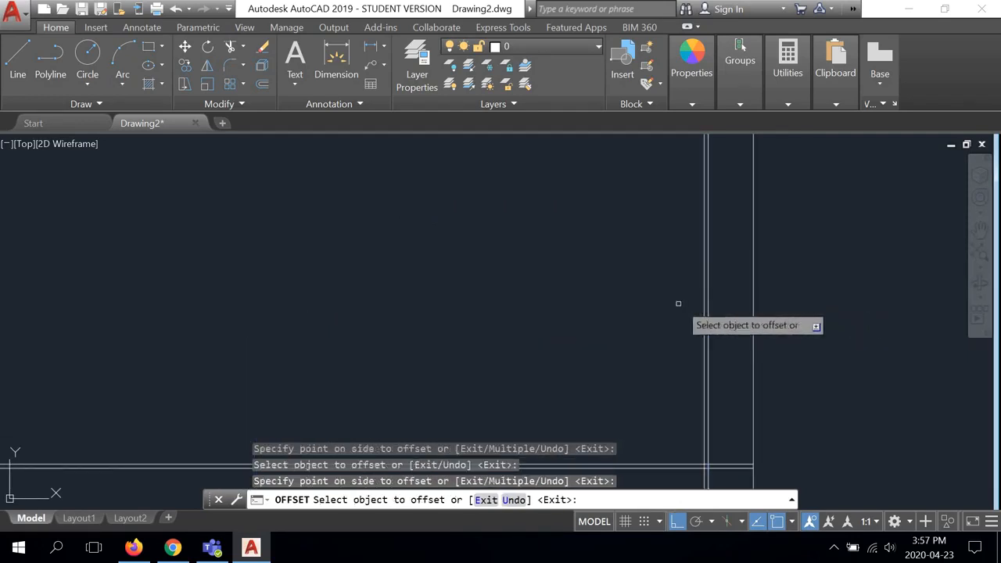
middle_drag(626, 274, 502, 379)
scroll(735, 293, down, 2)
middle_drag(768, 259, 652, 347)
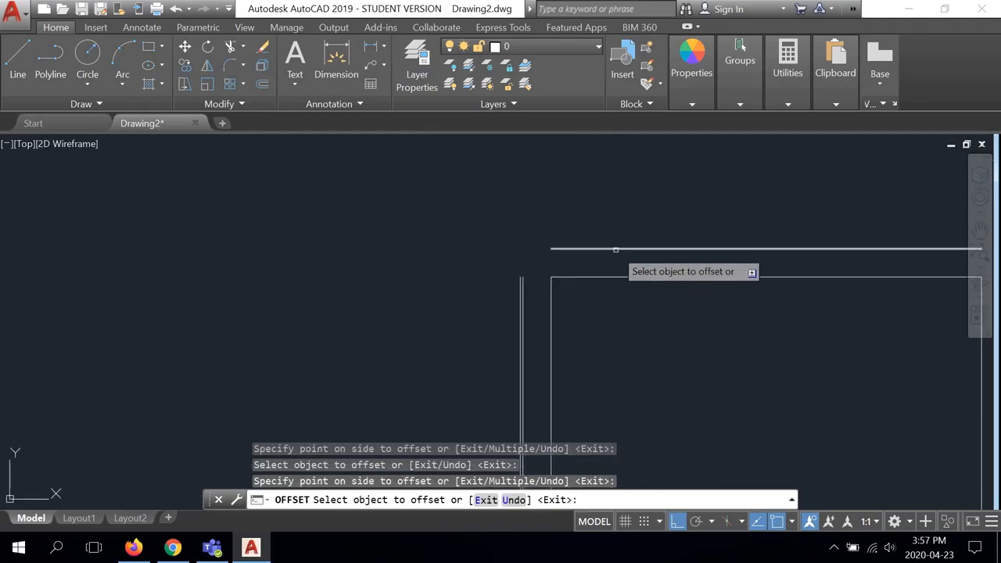
click(615, 250)
click(607, 232)
middle_drag(651, 276, 247, 276)
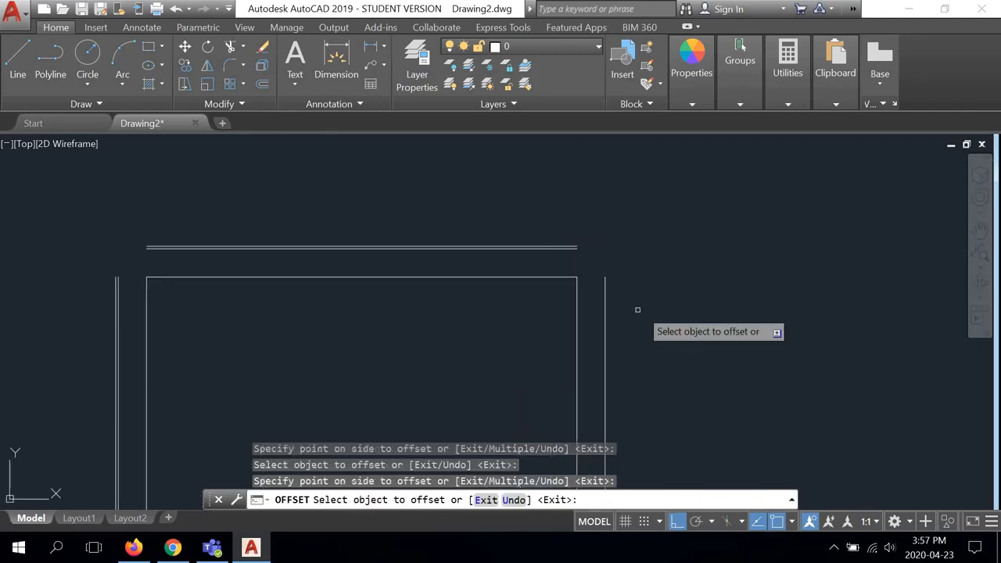
click(605, 317)
click(645, 307)
Offset the outer lines of the lower-right horizontal and vertical walls outward by 1/2".
scroll(653, 289, up, 4)
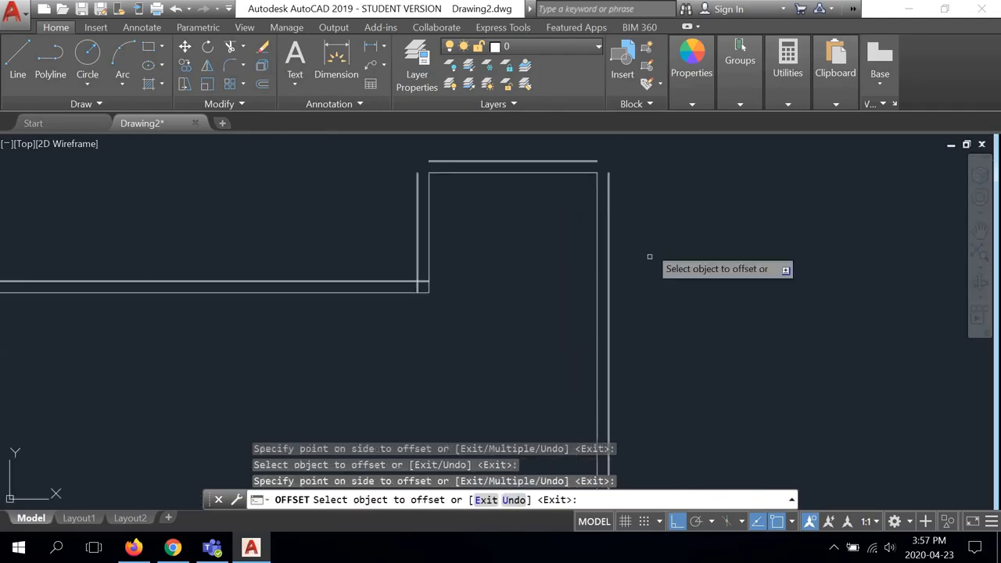
scroll(660, 270, down, 5)
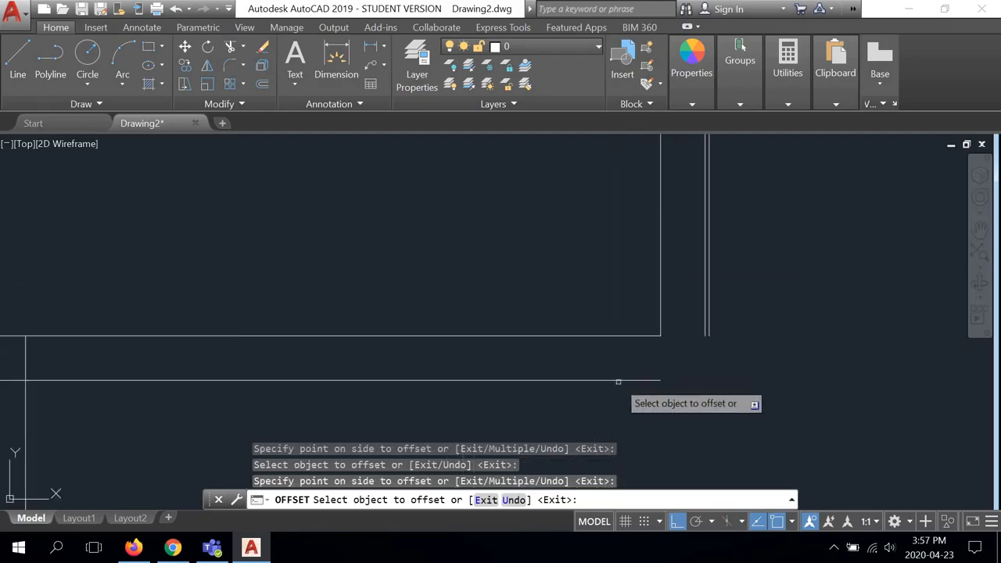
click(617, 381)
click(618, 402)
scroll(622, 276, down, 5)
scroll(399, 376, up, 7)
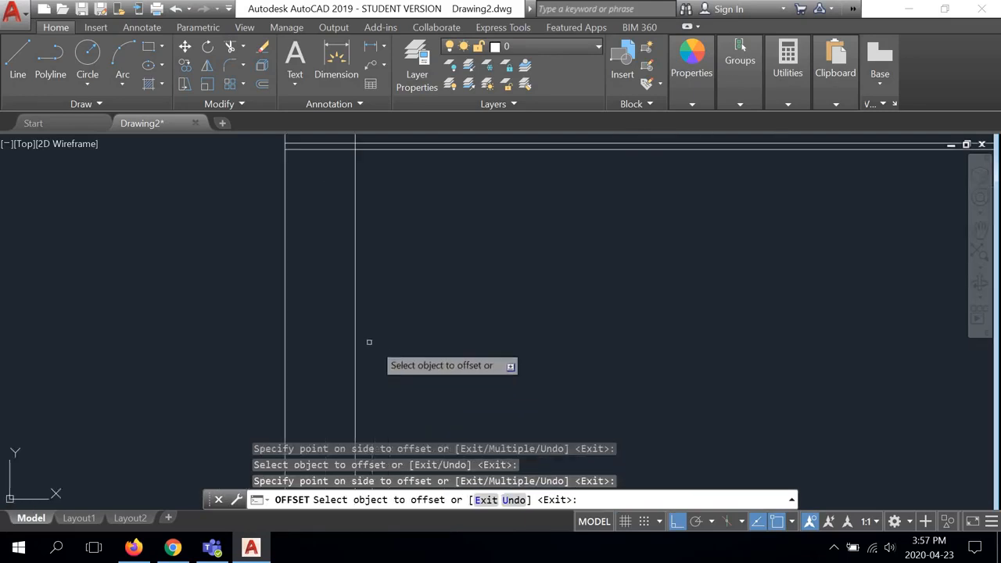
click(356, 342)
click(383, 336)
Offset the bottom wall's outer line outward by 1/2" and end the Offset command.
scroll(408, 269, down, 7)
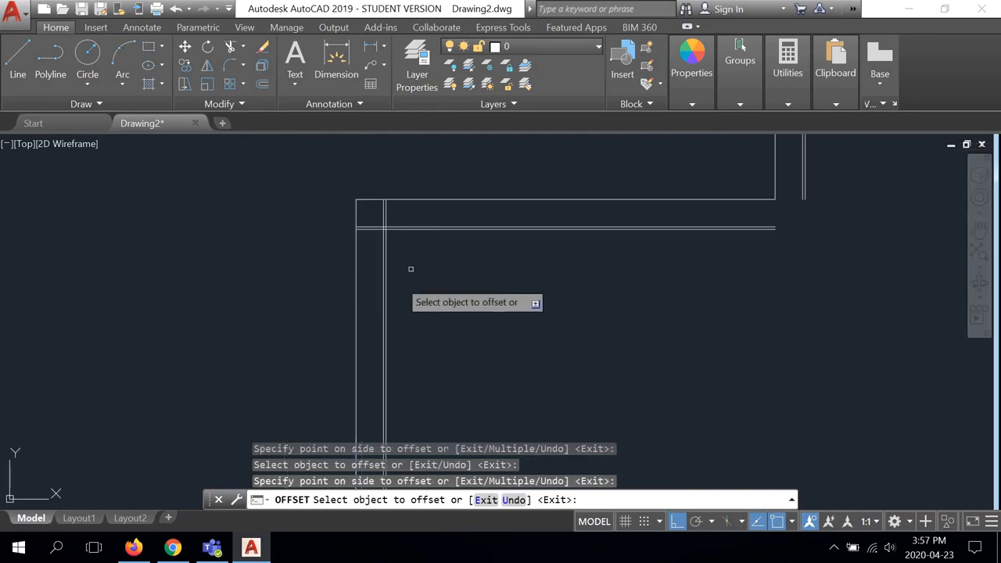
middle_drag(414, 427, 461, 294)
scroll(426, 308, up, 5)
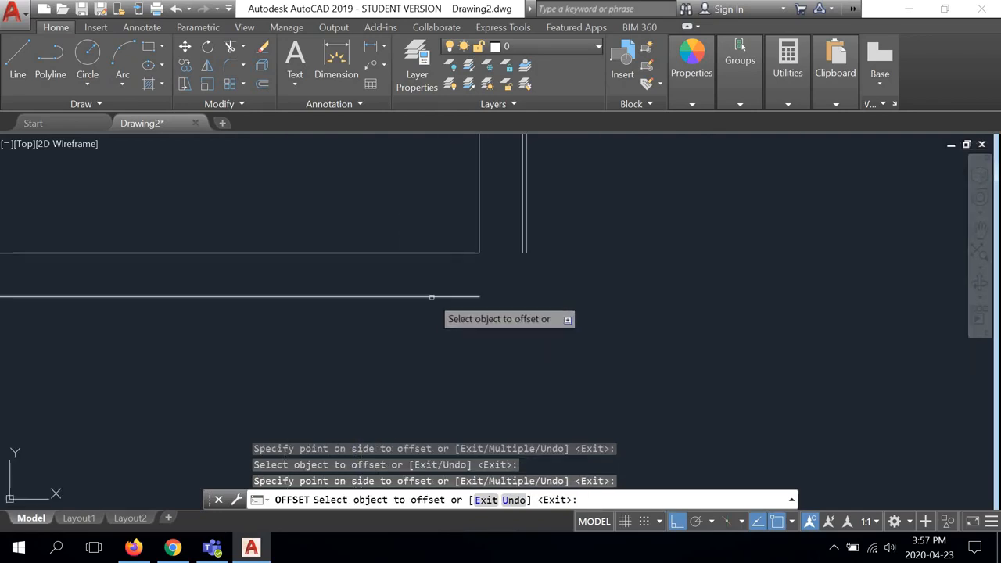
click(424, 296)
click(424, 321)
scroll(495, 308, down, 3)
scroll(247, 300, up, 5)
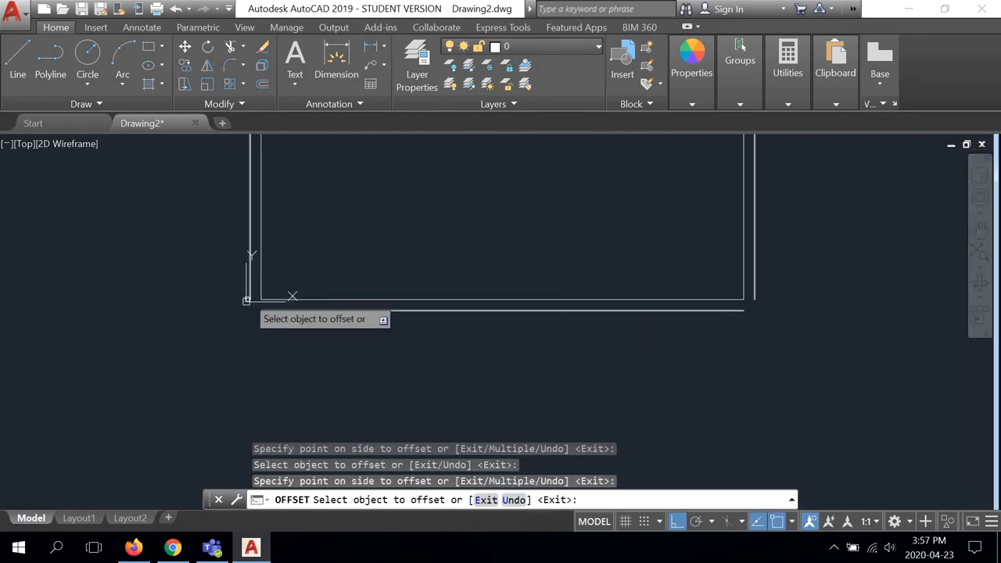
scroll(291, 324, down, 3)
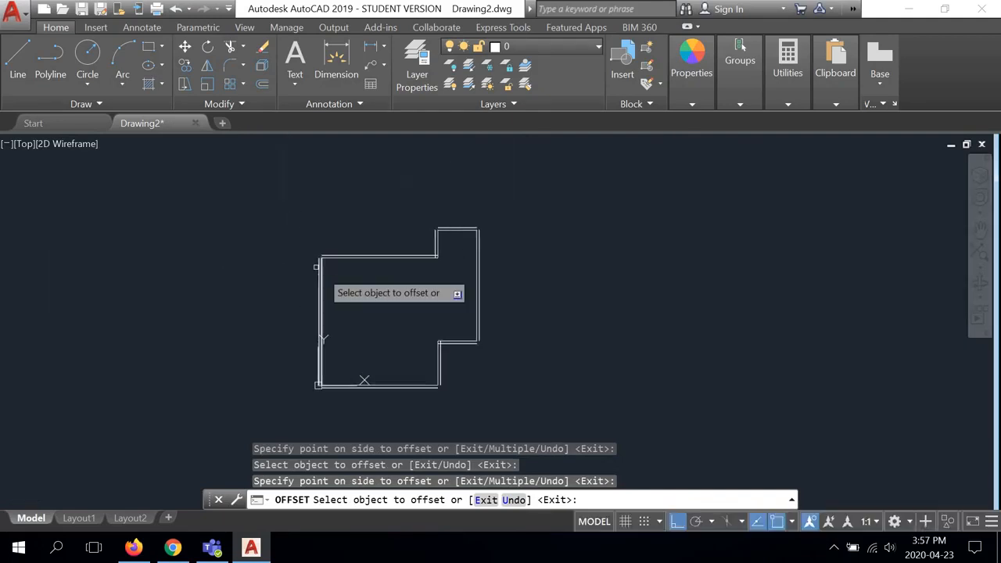
scroll(389, 210, up, 5)
scroll(357, 234, up, 3)
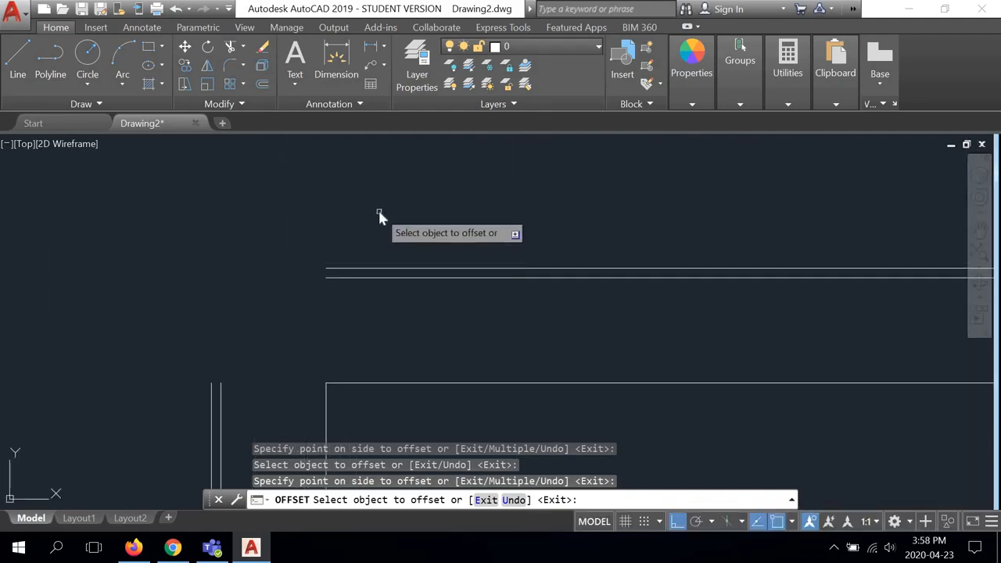
right_click(379, 212)
click(412, 222)
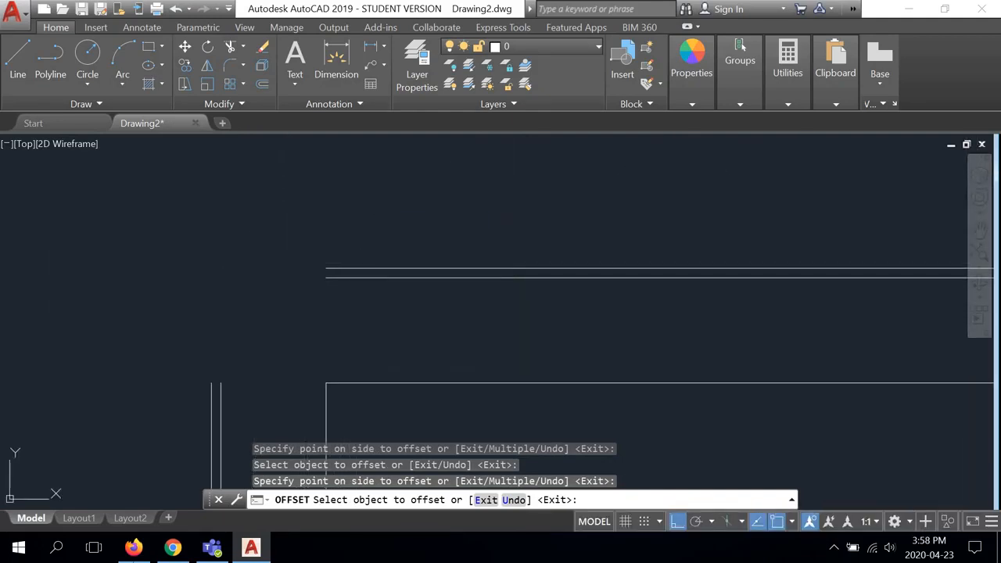
Check the Brick/Stone air space size in Chrome and, back in AutoCAD, offset the upper-left corner's outermost horizontal and vertical lines outward by 1".
click(173, 547)
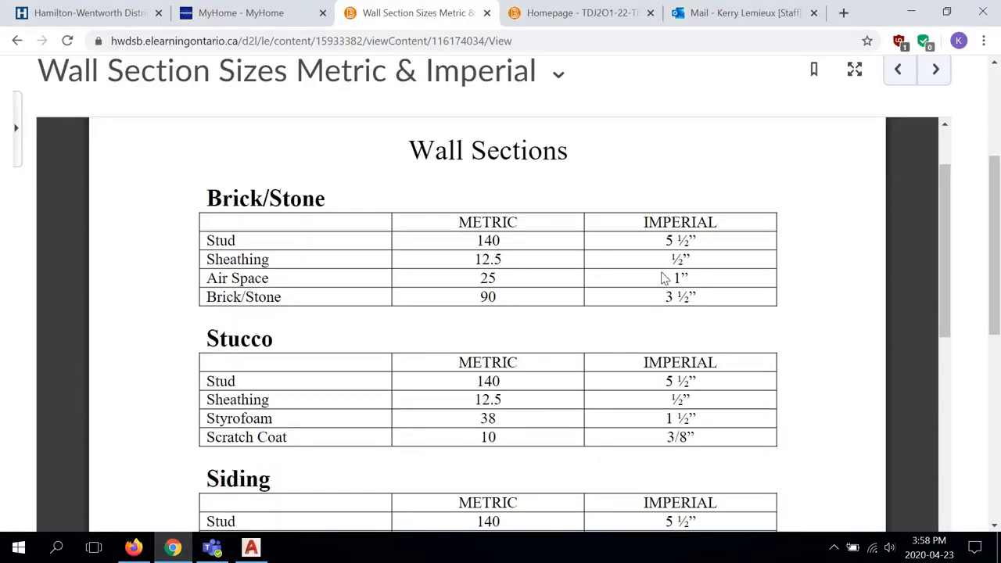
key(alt+Tab)
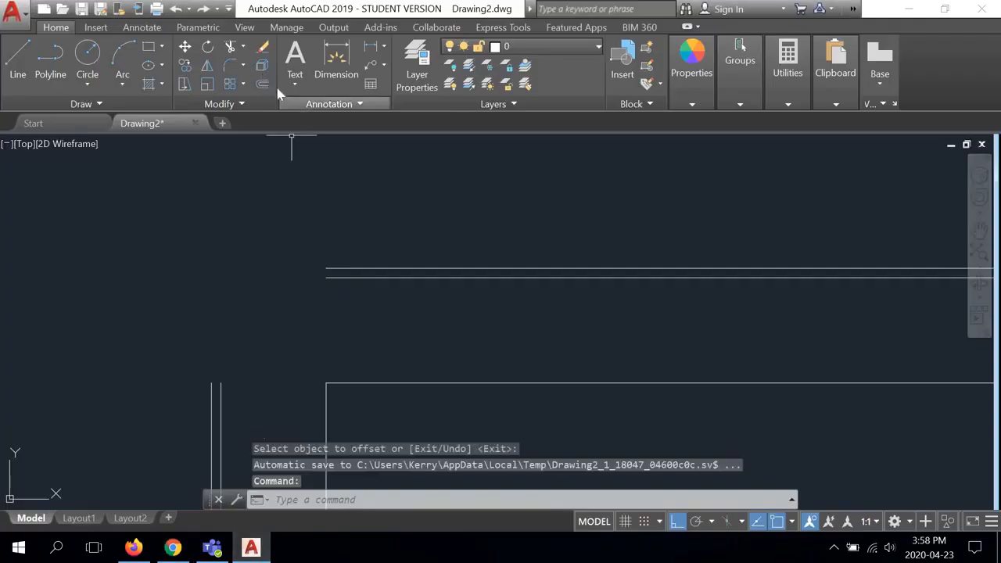
key(space)
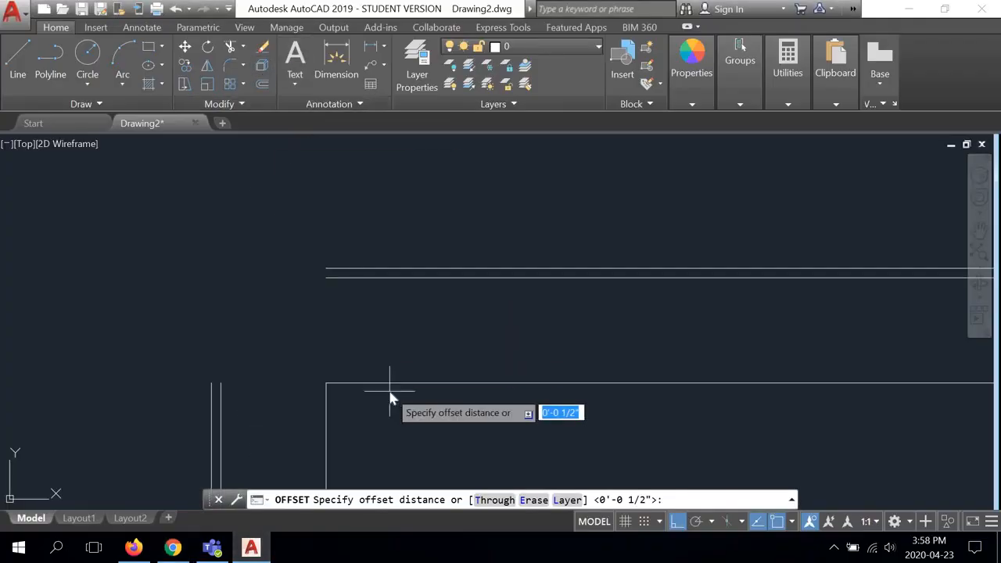
text(1)
key(Return)
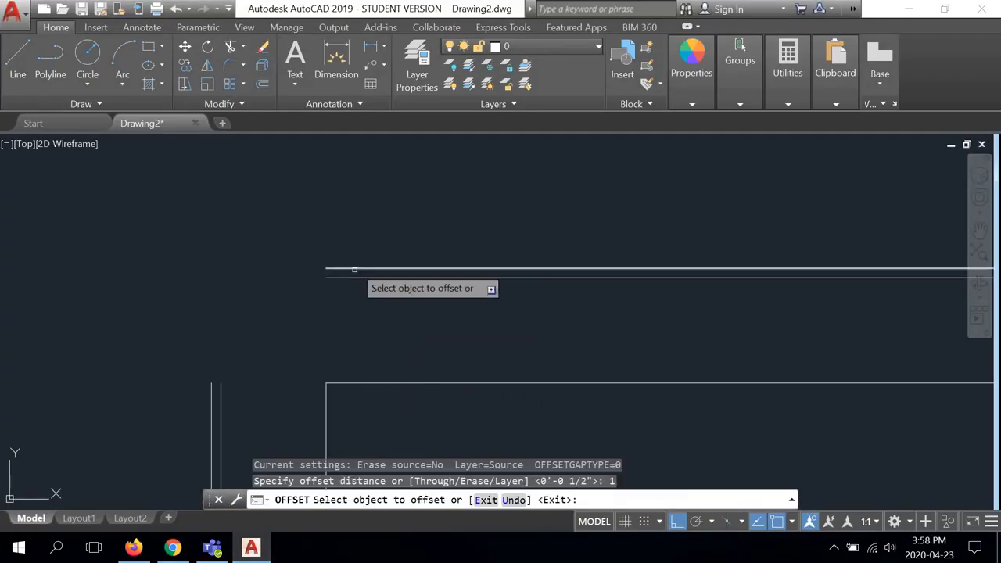
click(352, 268)
click(358, 239)
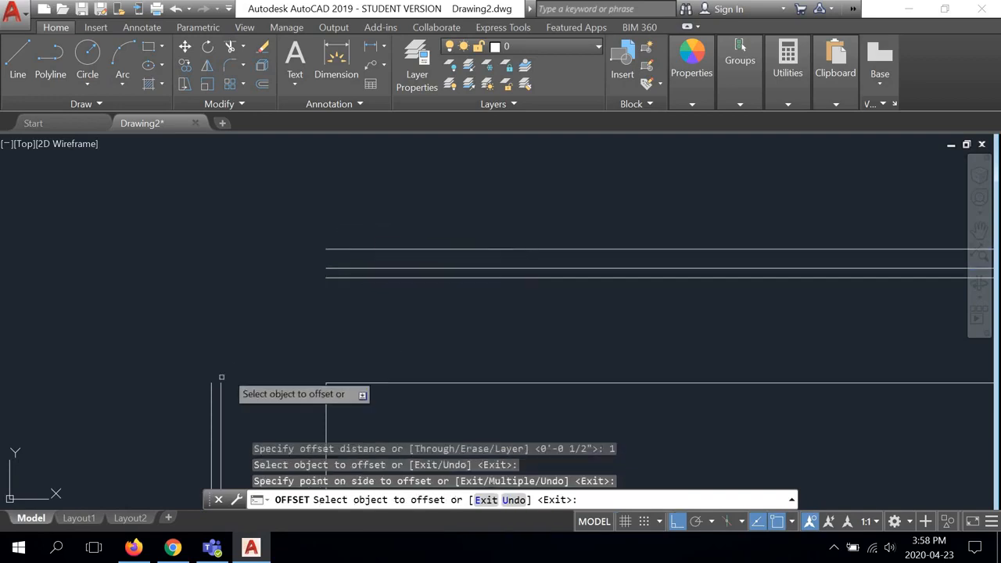
click(211, 394)
click(162, 391)
Offset the outer line of the short upper vertical wall outward by 1".
scroll(152, 301, down, 5)
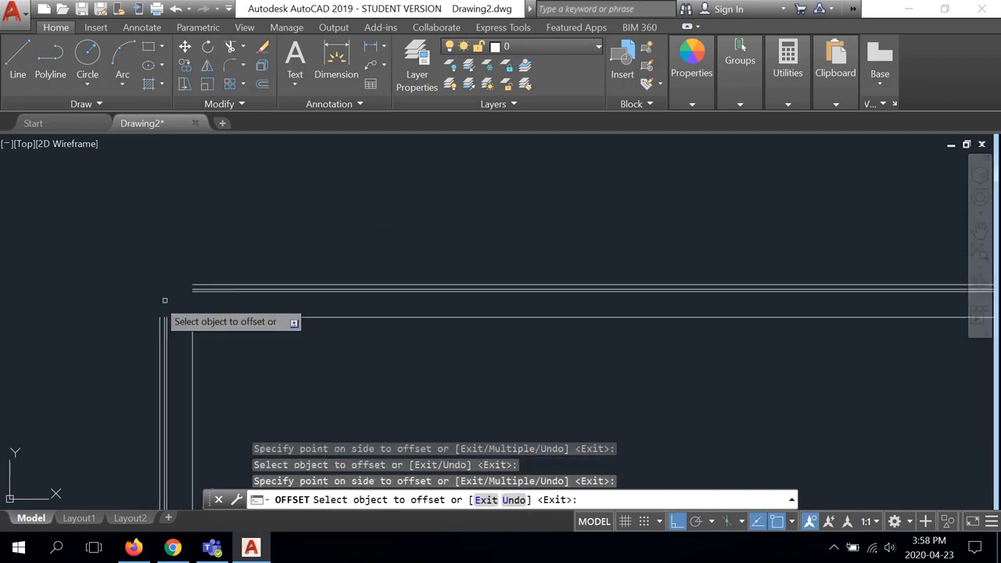
scroll(805, 282, down, 2)
middle_drag(772, 294, 349, 305)
scroll(643, 270, up, 7)
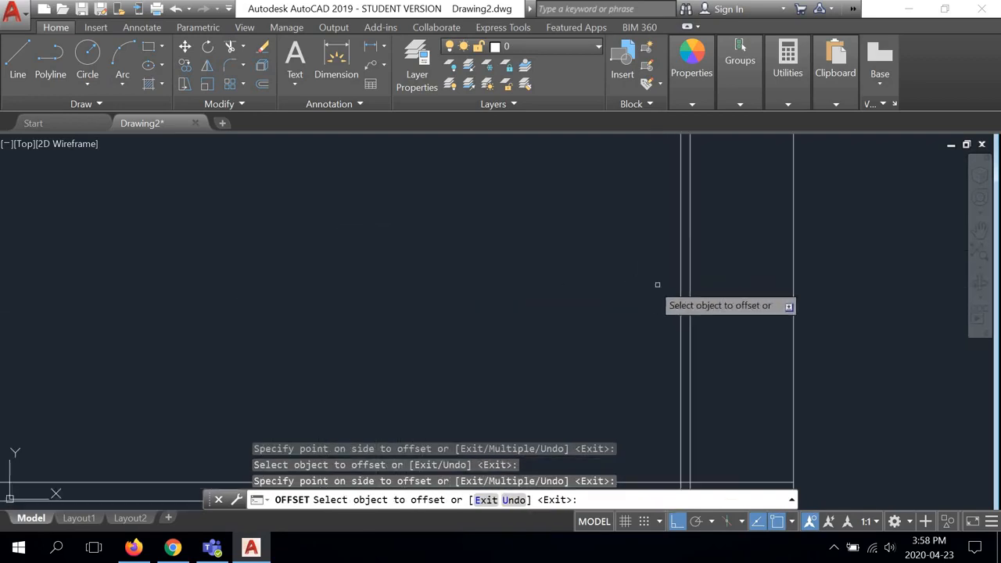
click(680, 278)
click(605, 286)
scroll(558, 264, down, 3)
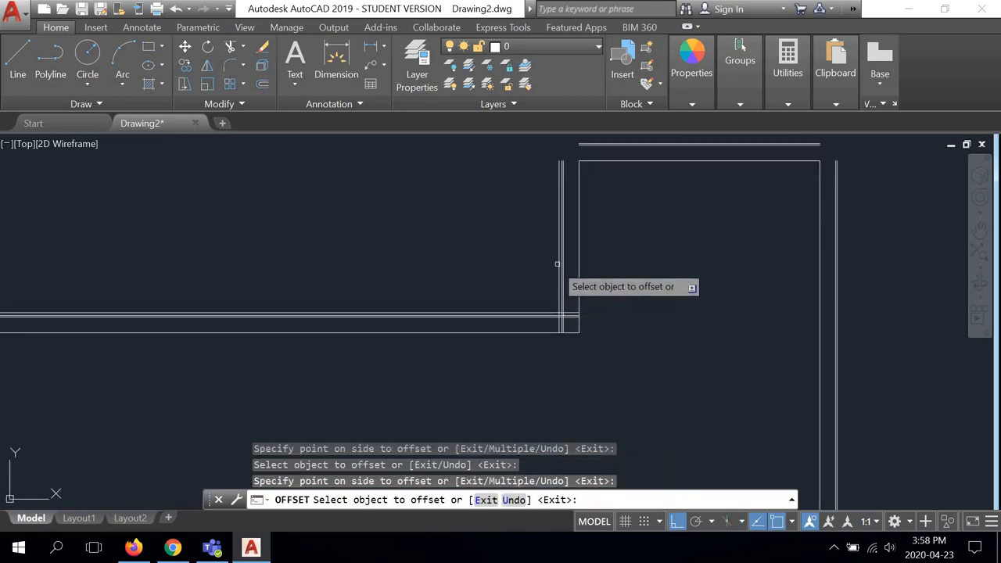
Offset the outer lines of the topmost wall and the long right wall outward by 1".
middle_drag(558, 263, 570, 340)
scroll(556, 219, up, 3)
click(441, 161)
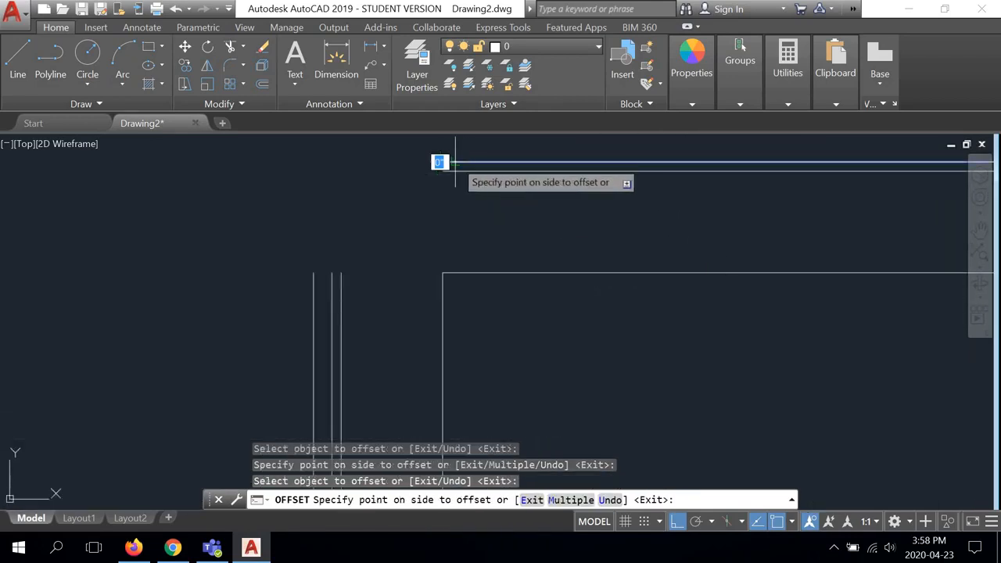
middle_drag(440, 162, 432, 241)
click(440, 197)
scroll(441, 197, down, 6)
middle_drag(806, 254, 485, 232)
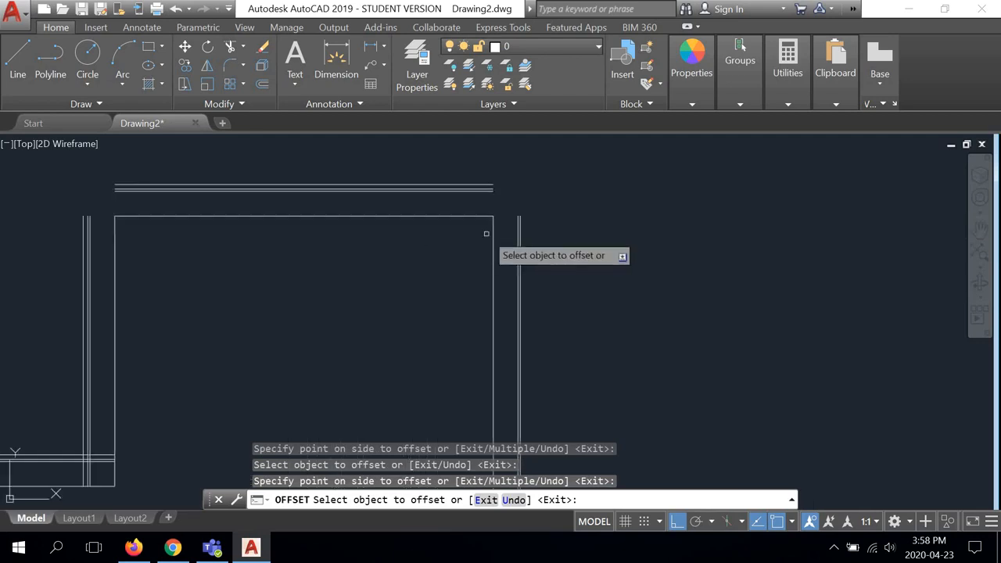
scroll(503, 233, up, 4)
click(544, 243)
click(586, 246)
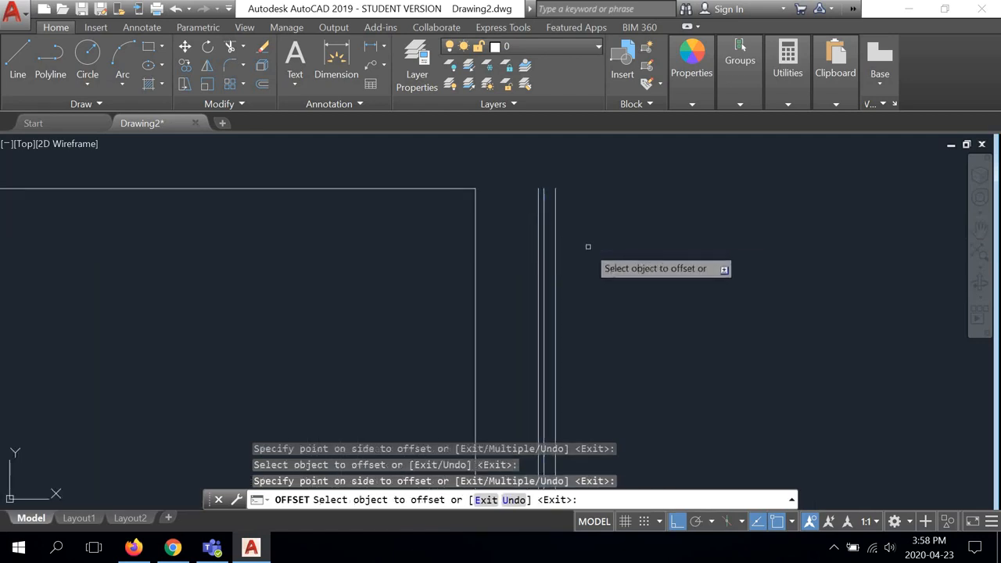
Offset the outer lines of the lower-right horizontal and vertical walls outward by 1".
scroll(582, 224, down, 5)
scroll(602, 266, down, 3)
scroll(538, 290, up, 8)
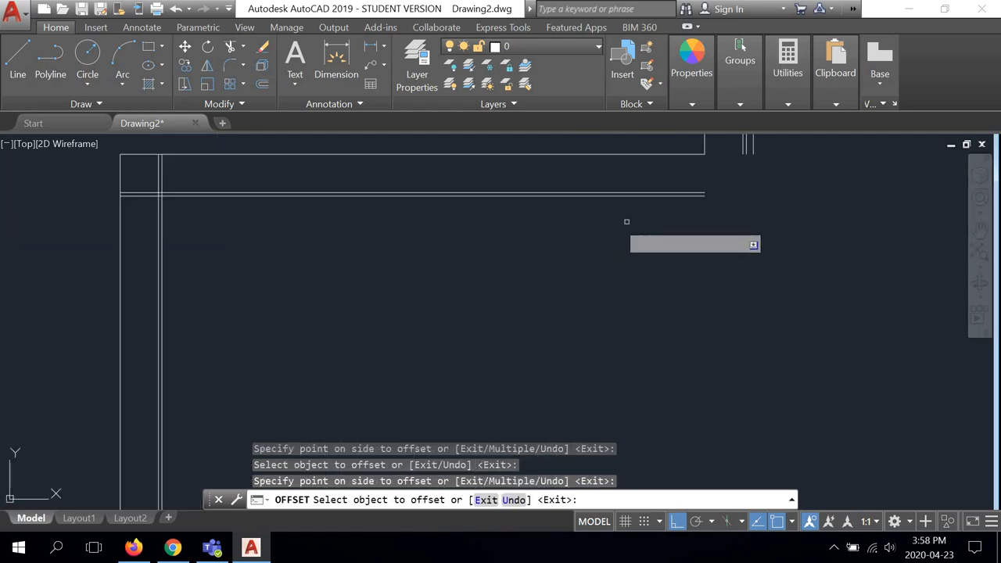
click(611, 220)
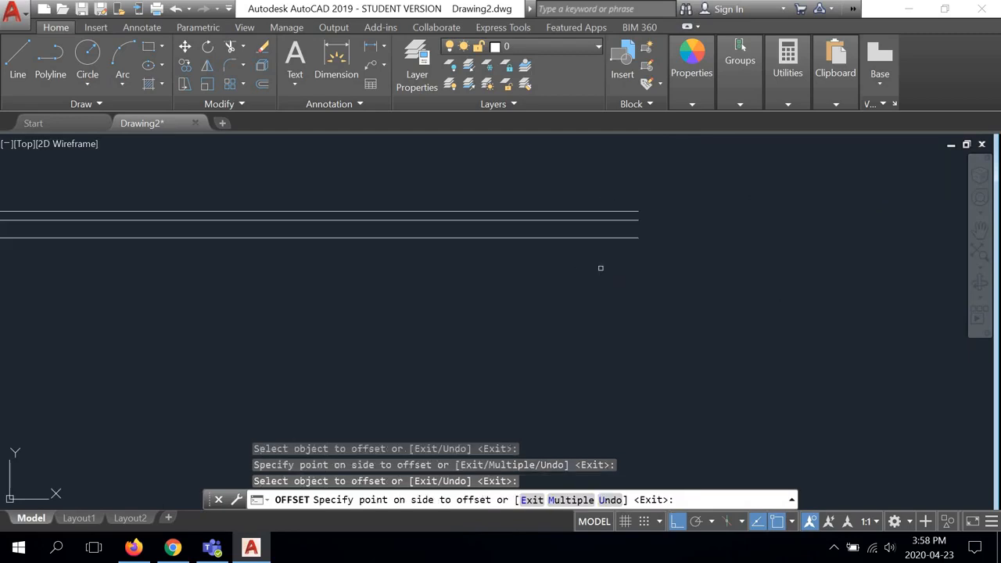
click(599, 265)
scroll(602, 263, down, 3)
scroll(410, 286, up, 3)
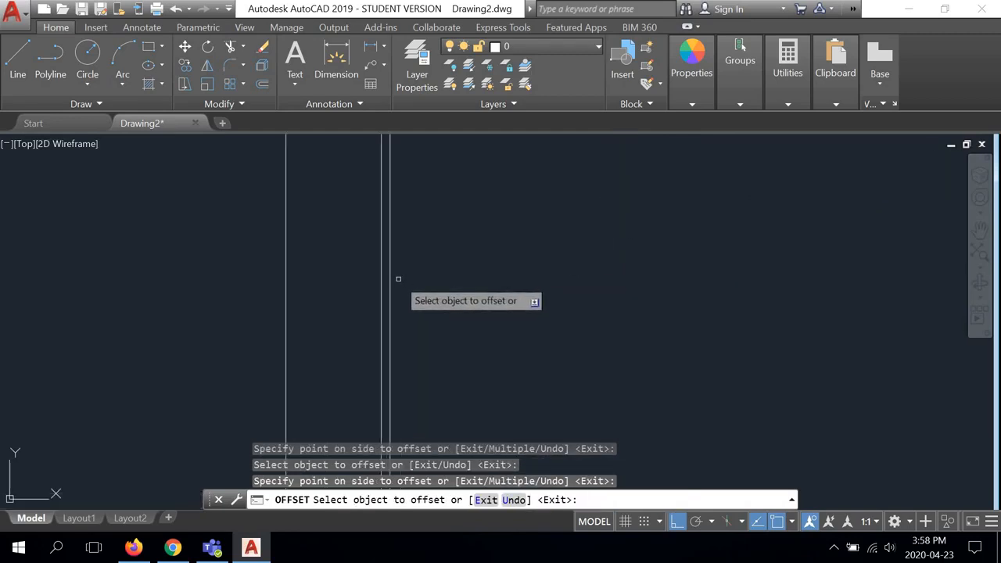
click(391, 285)
click(461, 266)
scroll(484, 307, down, 3)
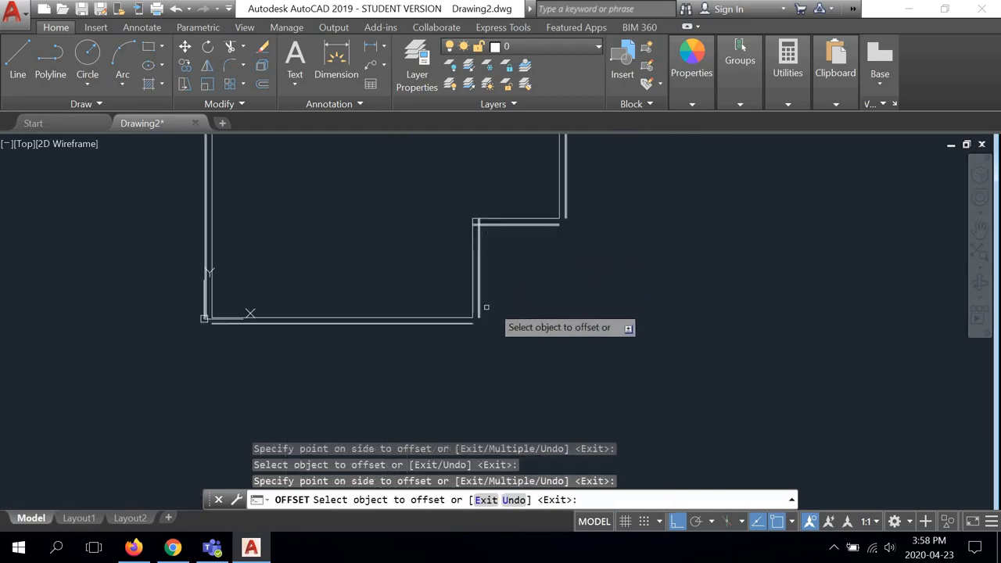
Offset the bottom wall's outer line outward by 1" and end the Offset command.
scroll(466, 337, up, 3)
scroll(494, 292, up, 5)
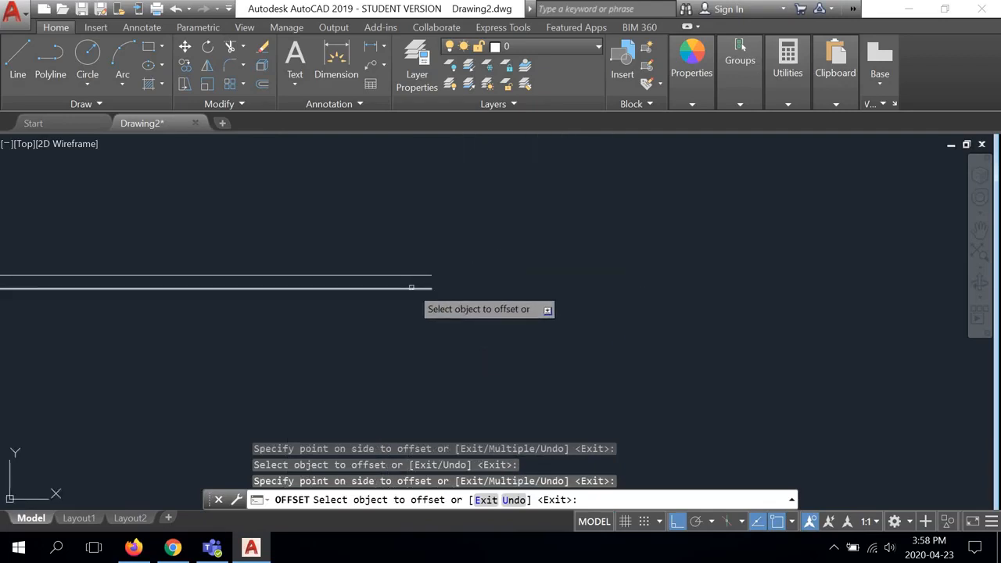
click(410, 289)
click(413, 331)
scroll(672, 312, down, 3)
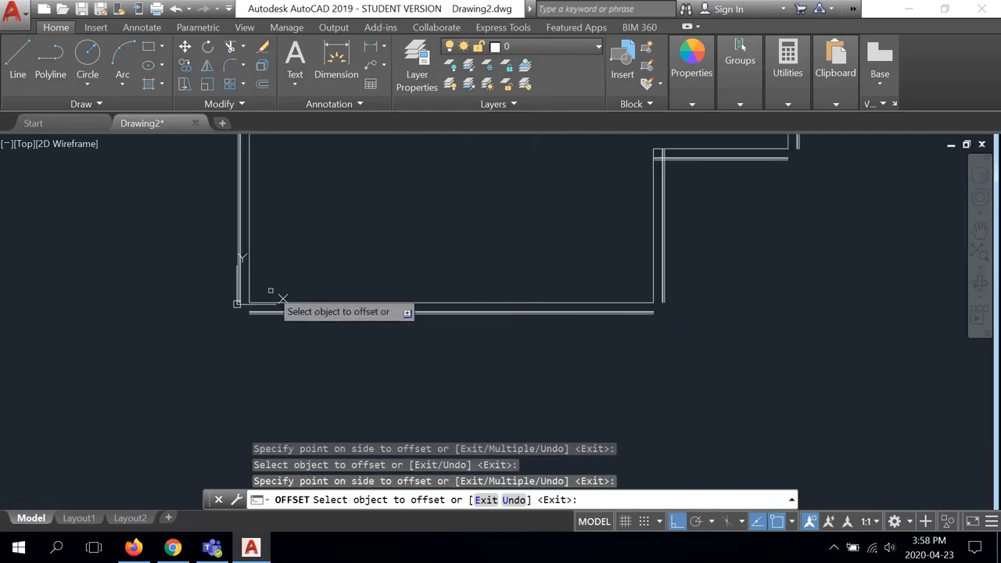
scroll(266, 326, up, 3)
mouse_move(161, 260)
middle_down()
mouse_move(616, 333)
mouse_move(634, 349)
middle_up()
scroll(428, 227, down, 5)
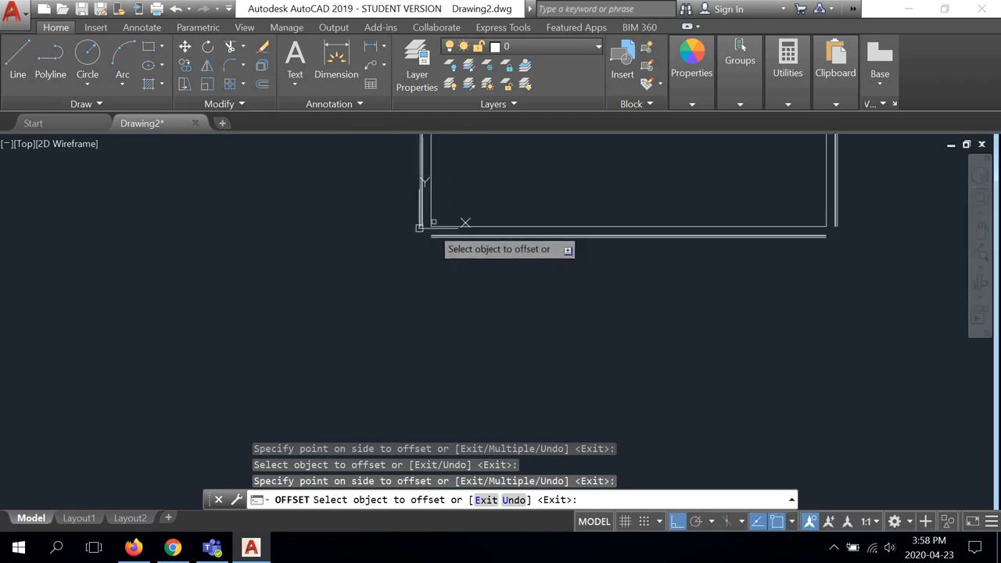
middle_drag(443, 164, 446, 392)
scroll(468, 230, down, 4)
middle_drag(467, 212, 467, 346)
scroll(463, 274, up, 9)
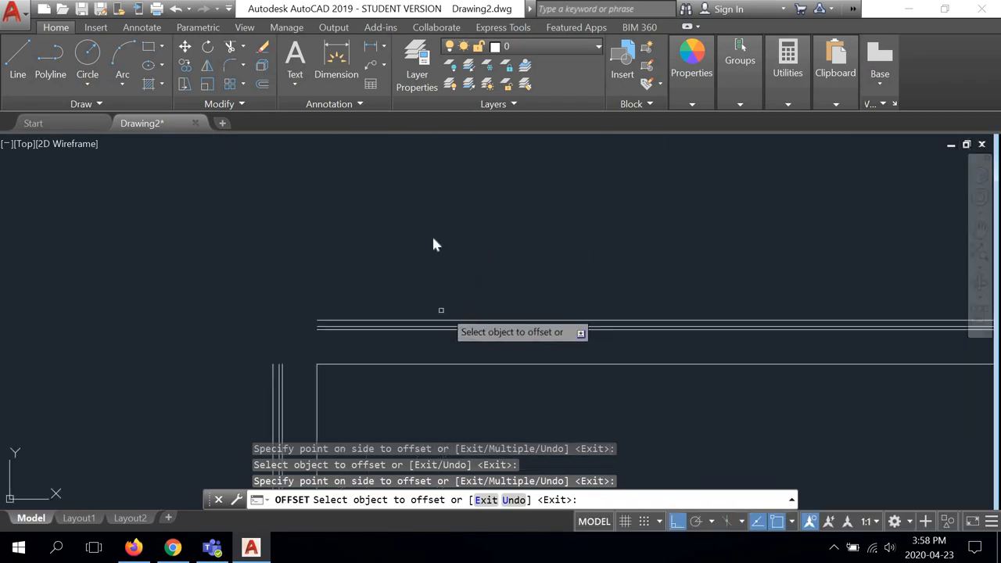
right_click(433, 237)
click(463, 248)
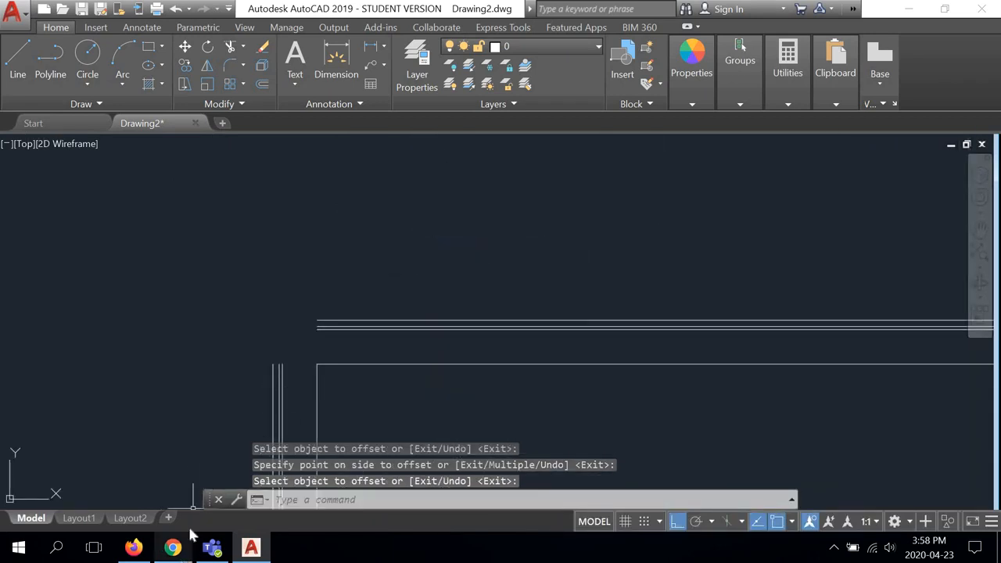
Check the Brick/Stone thickness in Chrome and, back in AutoCAD, offset the upper-left corner's outermost vertical and horizontal lines outward by 3-1/2".
click(173, 546)
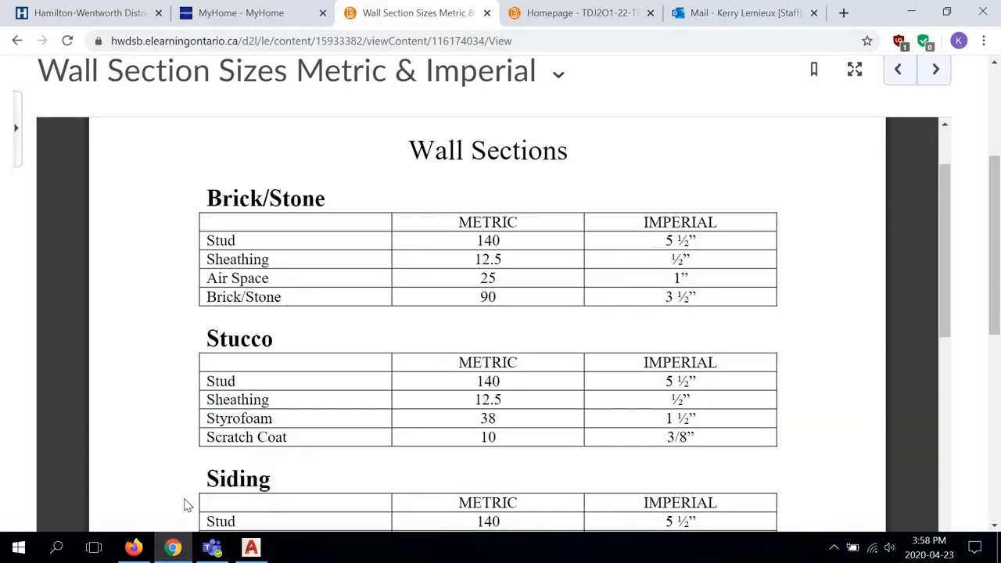
click(251, 547)
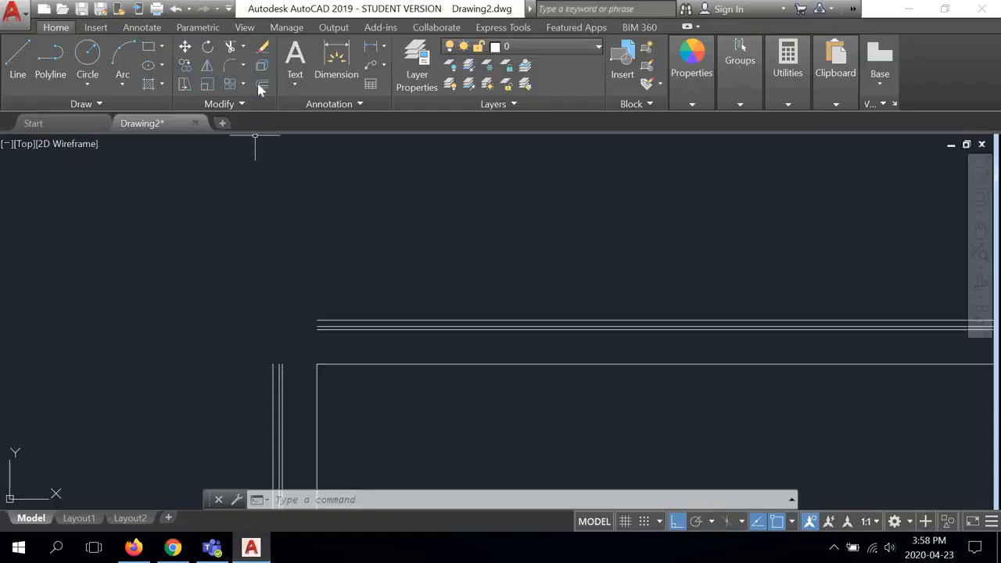
click(262, 84)
text(3)
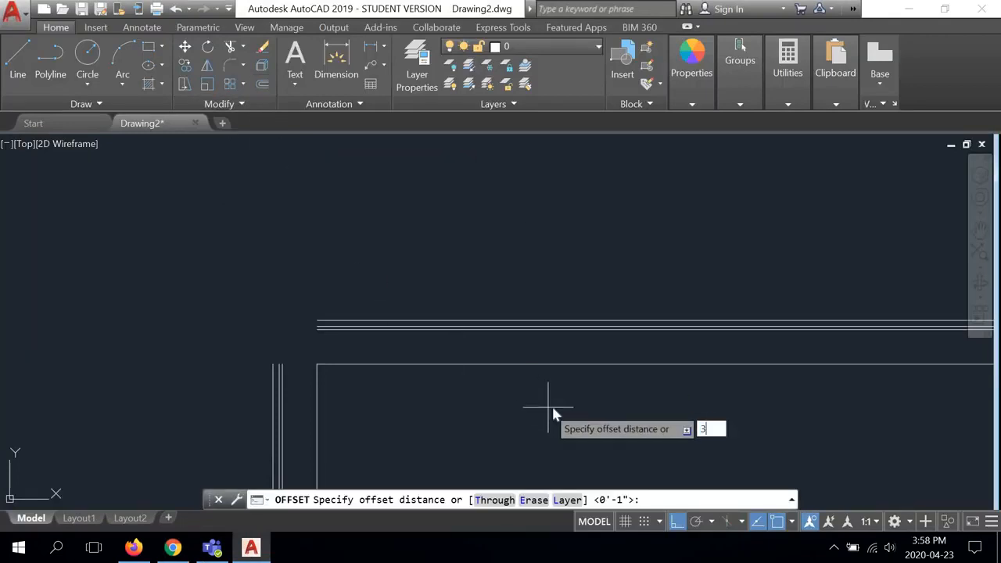
text(-1/2)
key(Return)
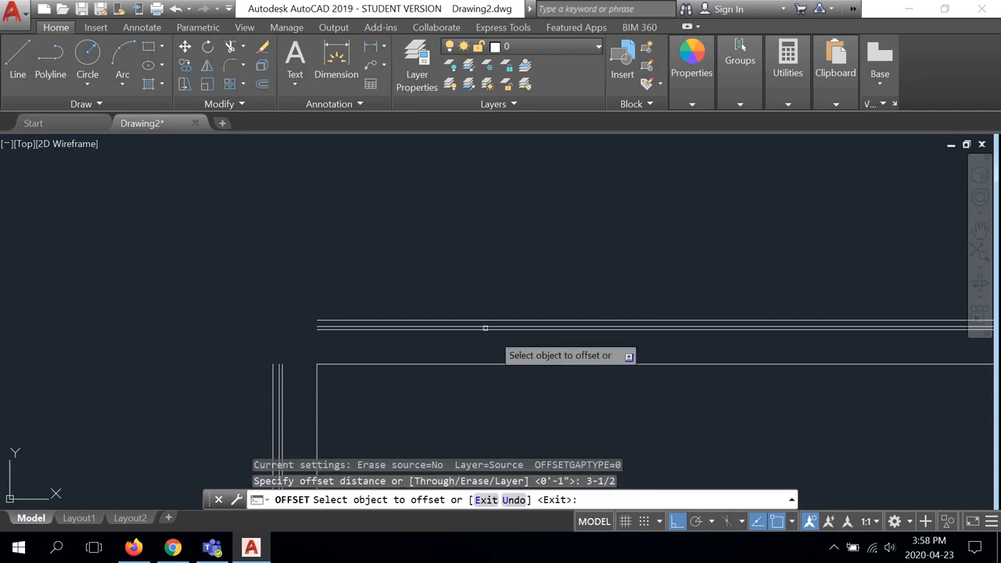
click(272, 376)
click(255, 372)
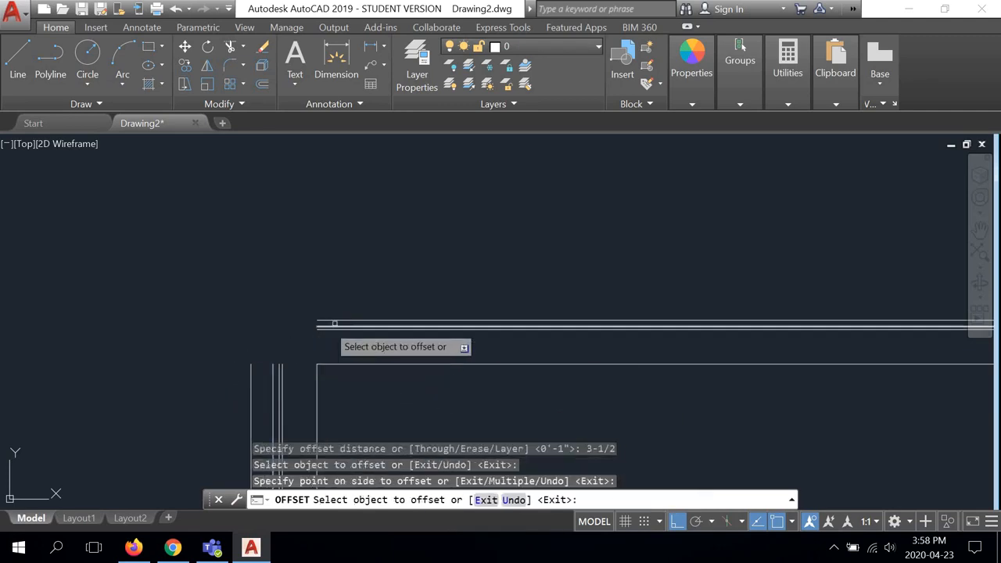
click(346, 320)
click(349, 279)
scroll(349, 264, down, 3)
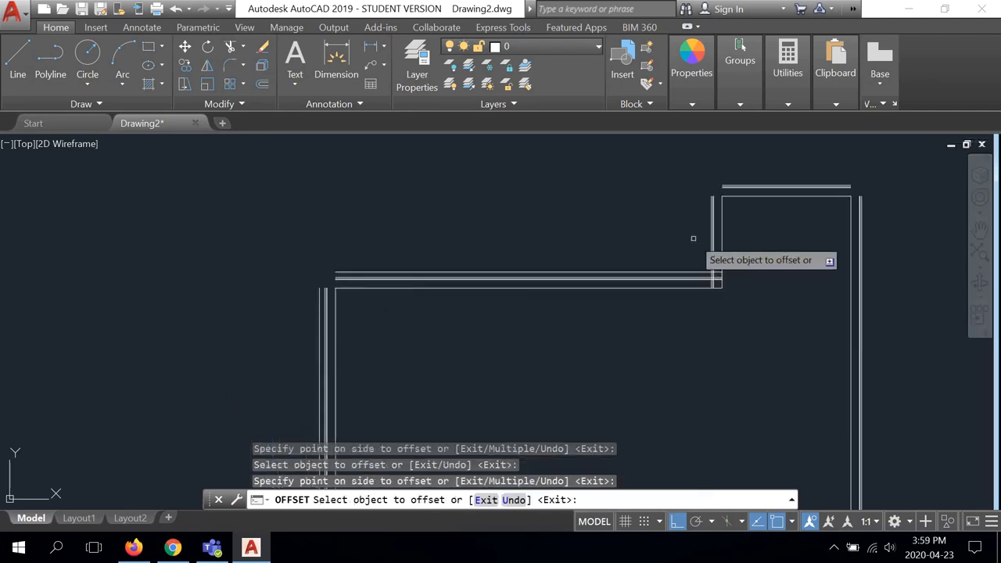
Offset the outer lines of the short upper vertical wall and the topmost wall outward by 3-1/2".
scroll(707, 248, up, 4)
click(737, 241)
click(709, 240)
scroll(572, 276, down, 5)
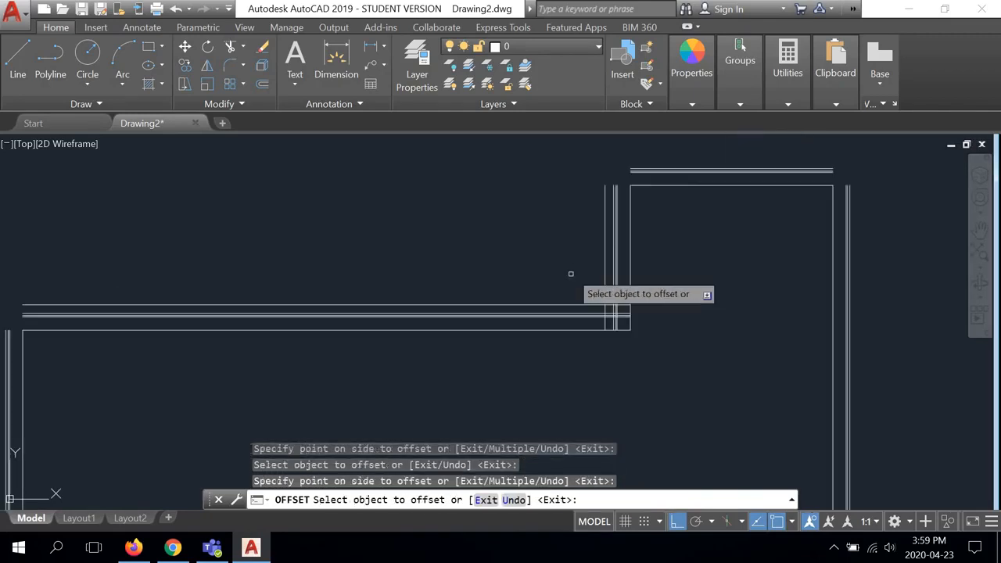
middle_drag(724, 245, 618, 364)
scroll(549, 294, up, 6)
click(427, 272)
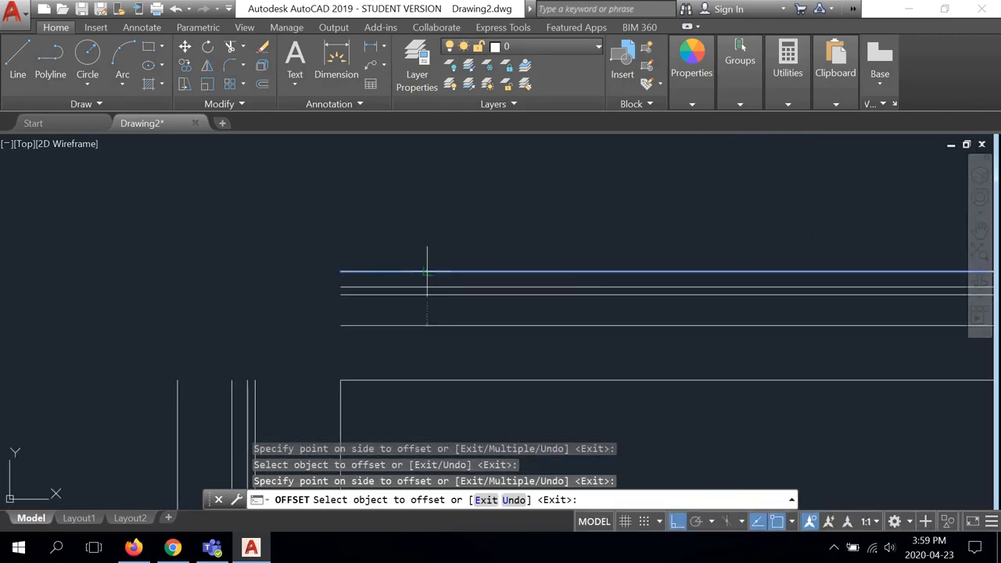
click(432, 218)
scroll(425, 222, down, 4)
Offset the long right wall's outer line outward by 3-1/2".
scroll(758, 273, up, 4)
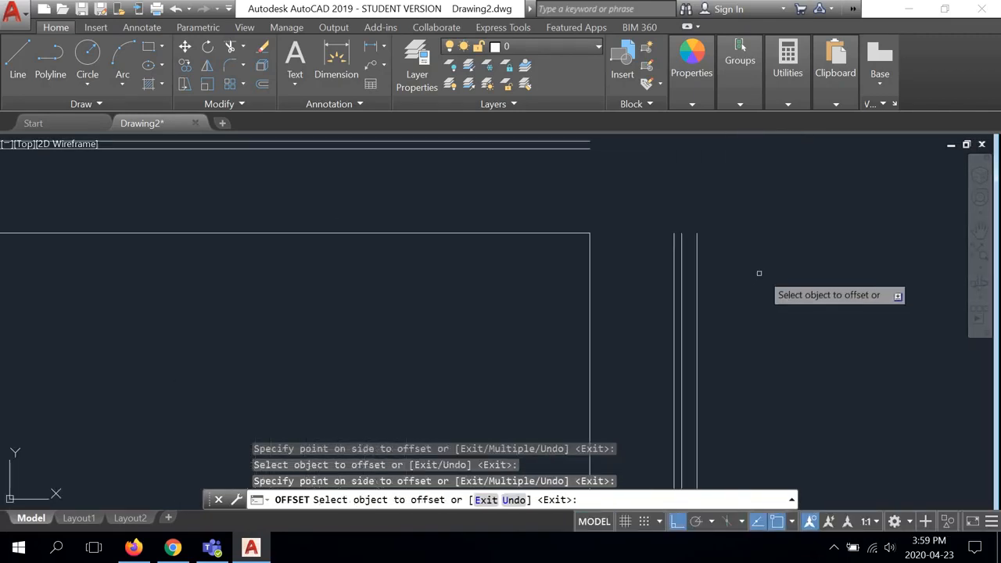
click(697, 270)
scroll(752, 273, down, 5)
click(782, 281)
scroll(754, 275, down, 7)
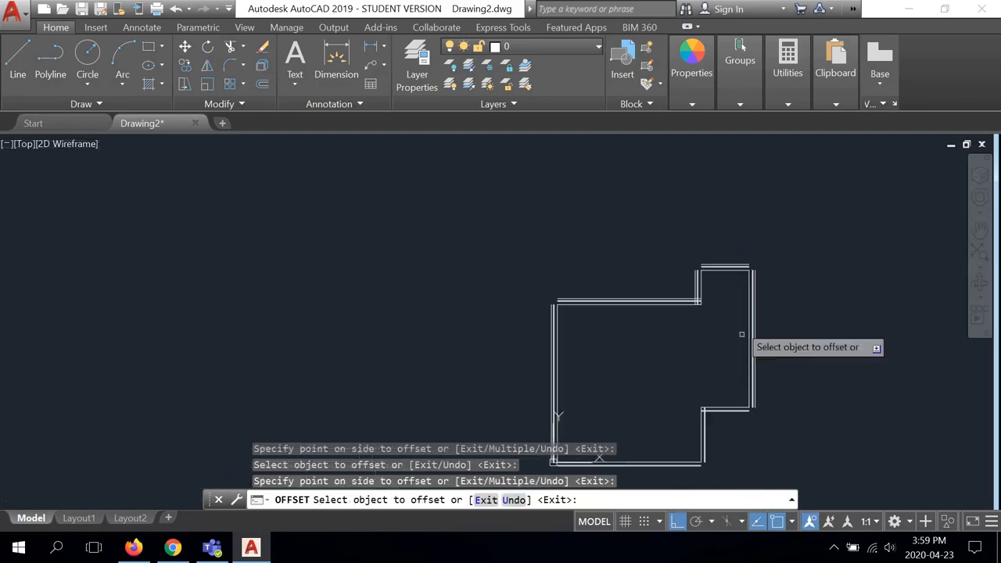
Offset the outer lines of the lower-right horizontal and vertical walls outward by 3-1/2".
middle_drag(734, 399, 704, 337)
scroll(704, 337, up, 5)
click(720, 292)
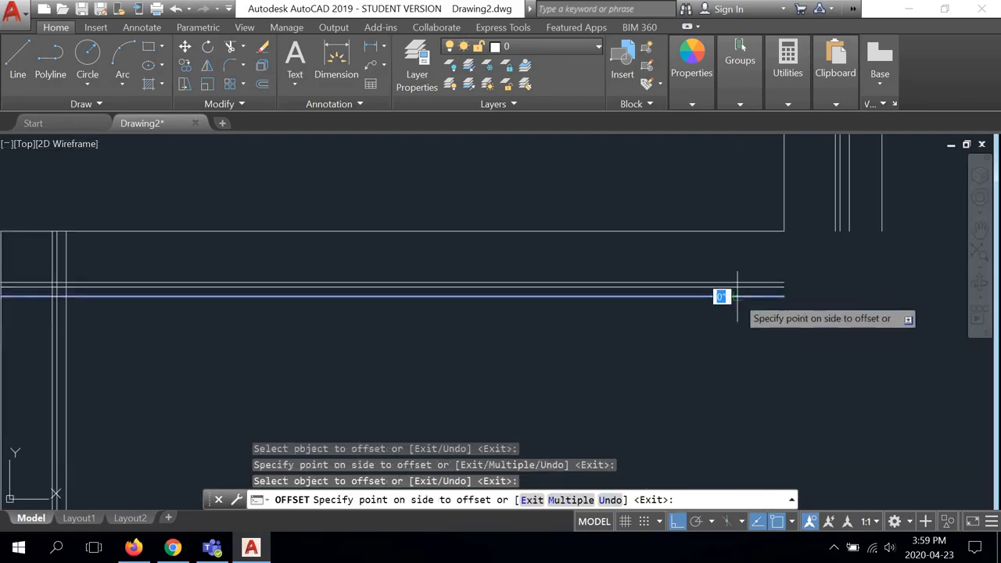
click(731, 367)
scroll(728, 350, down, 7)
middle_drag(647, 370, 582, 321)
scroll(580, 322, up, 9)
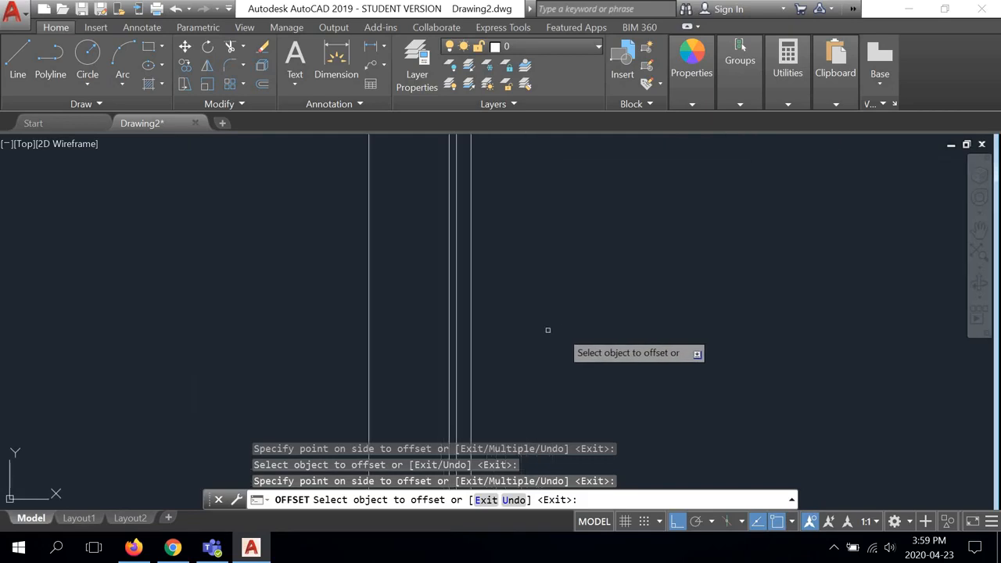
click(469, 314)
click(570, 308)
scroll(576, 290, down, 5)
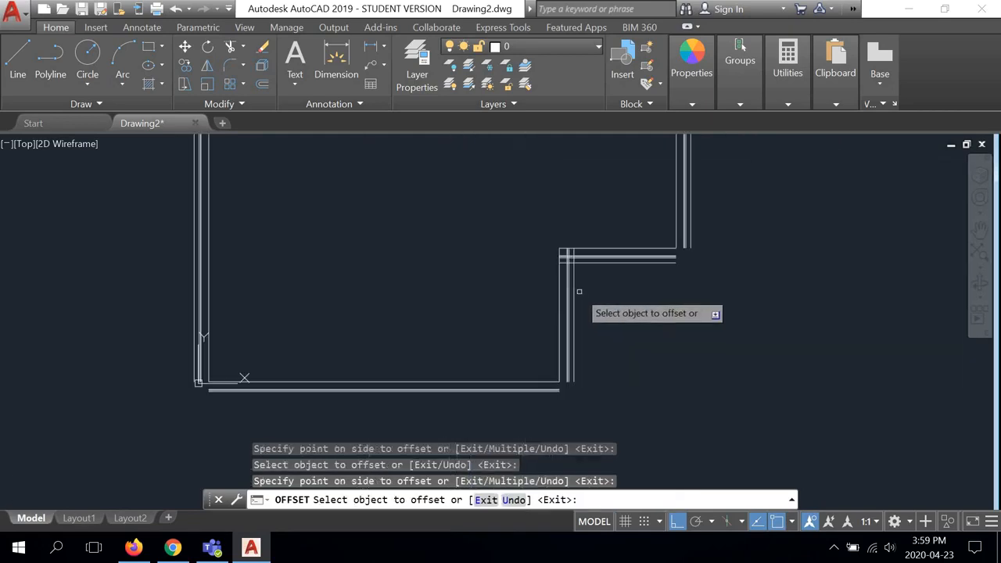
Offset the bottom wall's outer line outward by 3-1/2" and end the Offset command.
scroll(566, 386, up, 6)
scroll(492, 317, up, 5)
scroll(579, 375, down, 5)
click(560, 373)
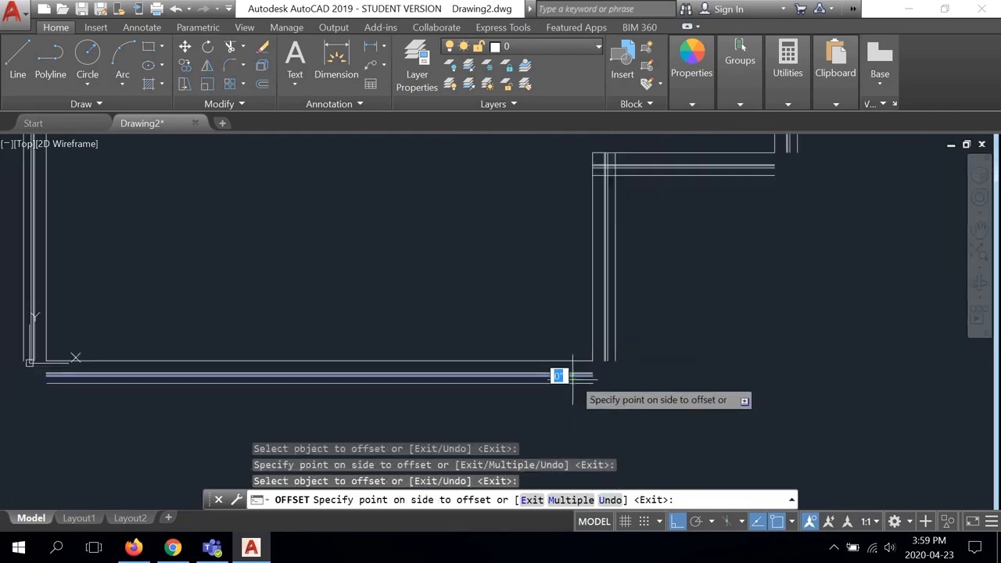
click(562, 409)
scroll(568, 412, down, 3)
scroll(532, 420, up, 6)
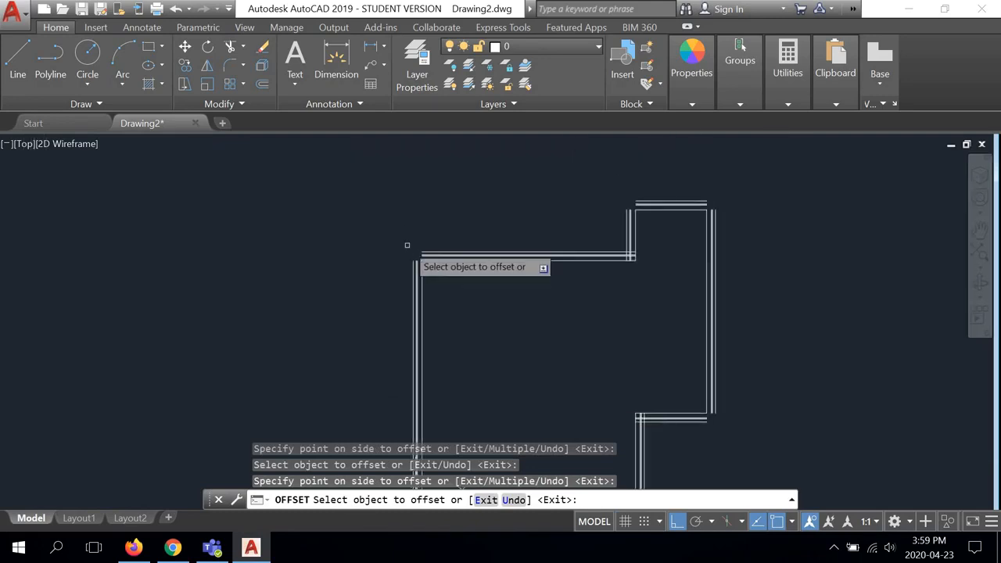
scroll(446, 235, up, 5)
right_click(470, 213)
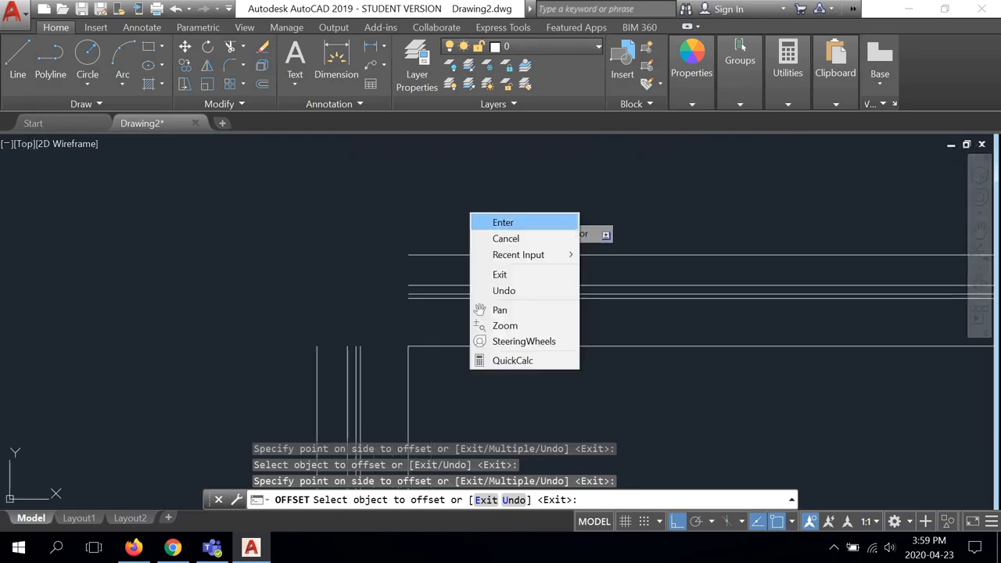
click(494, 218)
scroll(445, 227, down, 8)
middle_drag(567, 232, 547, 202)
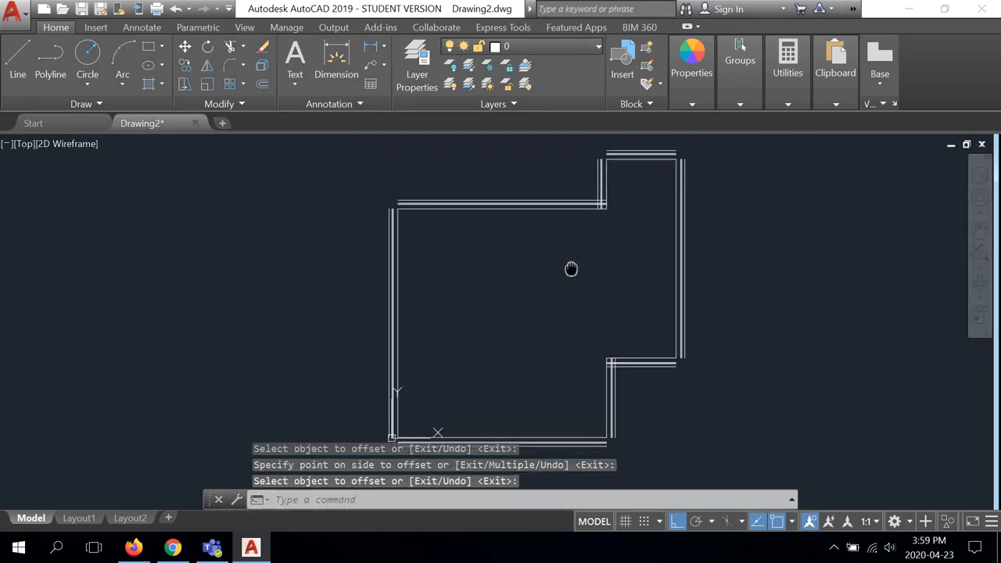
middle_drag(571, 270, 561, 241)
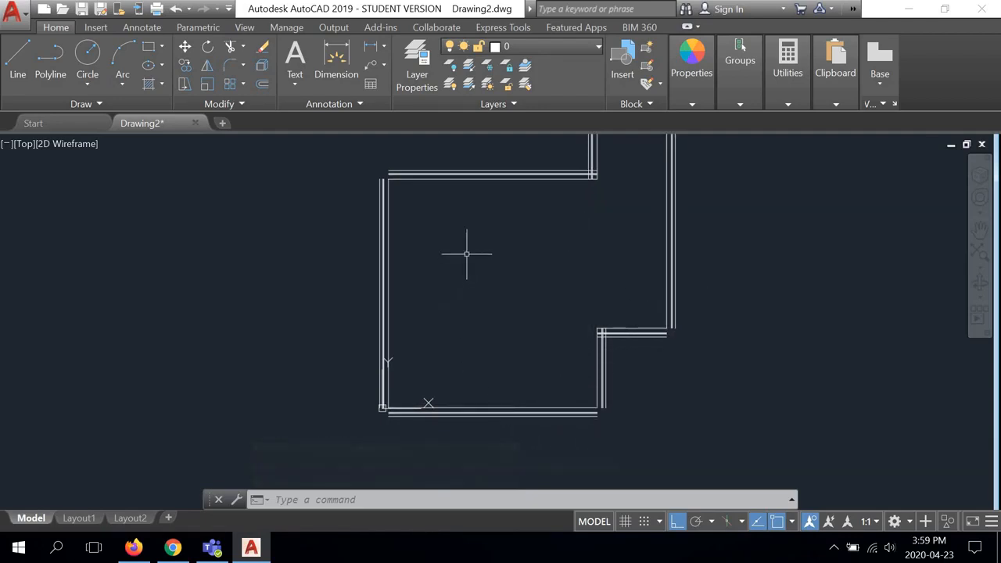
middle_drag(467, 254, 480, 326)
scroll(402, 249, up, 5)
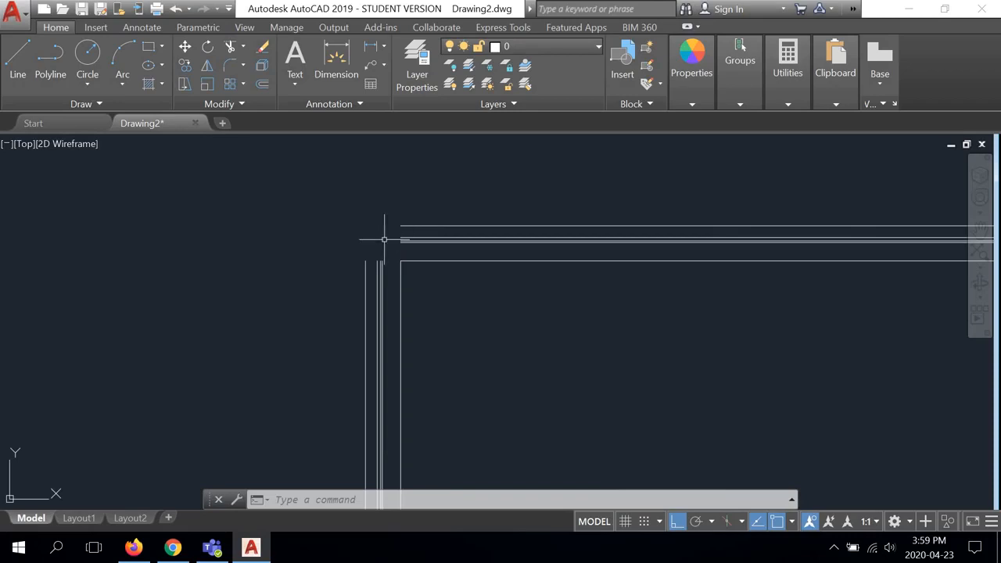
scroll(384, 239, up, 2)
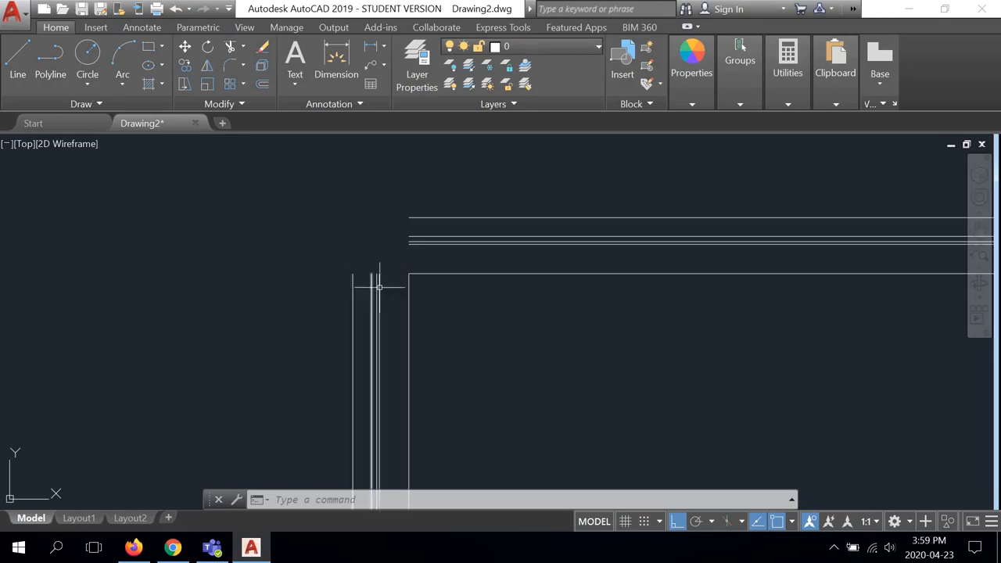
Fillet the outermost brick lines of the left wall and the long upper wall into a sharp corner with radius 0.
scroll(374, 244, down, 3)
middle_drag(543, 214, 396, 297)
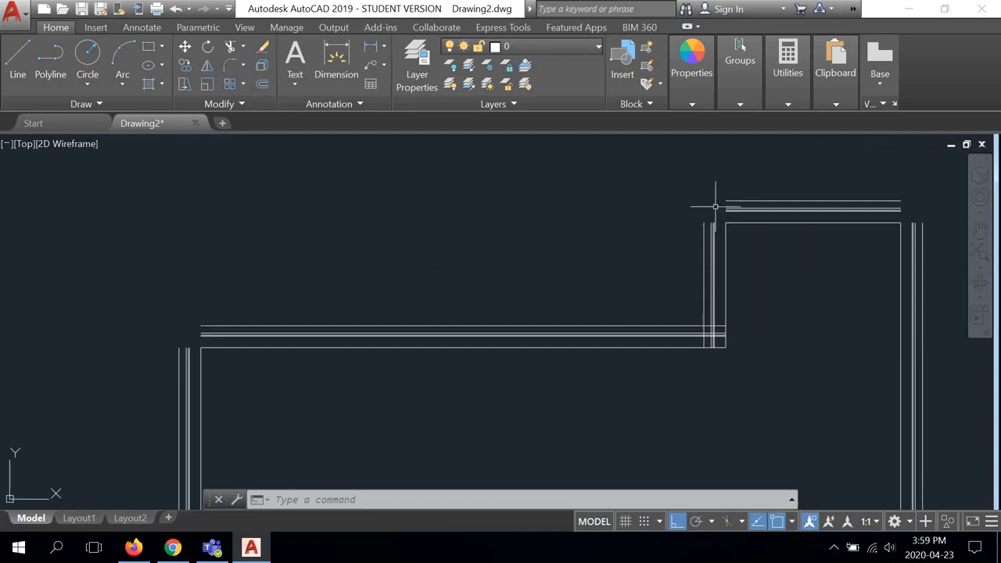
scroll(714, 206, down, 4)
scroll(524, 242, up, 7)
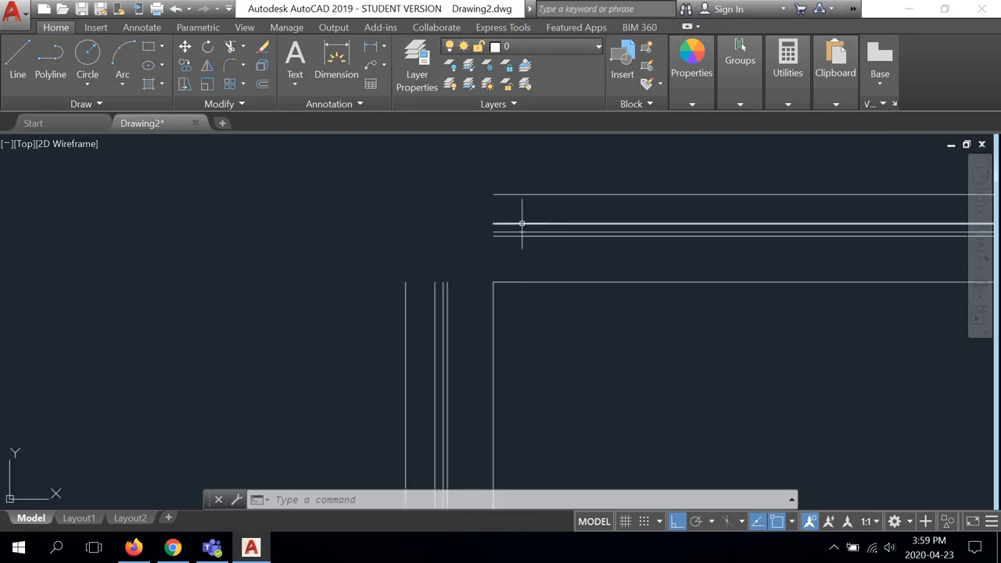
middle_drag(521, 223, 453, 264)
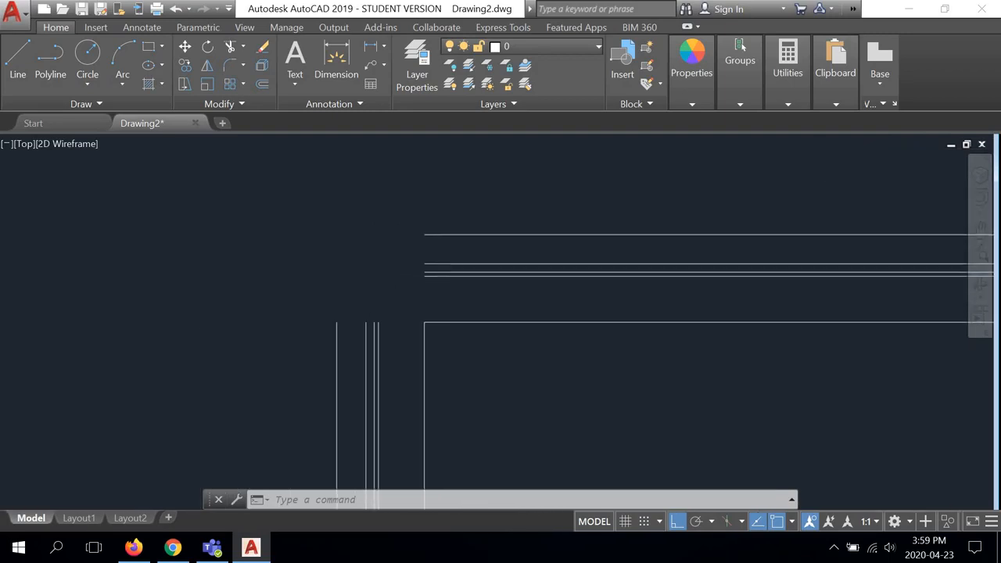
click(230, 68)
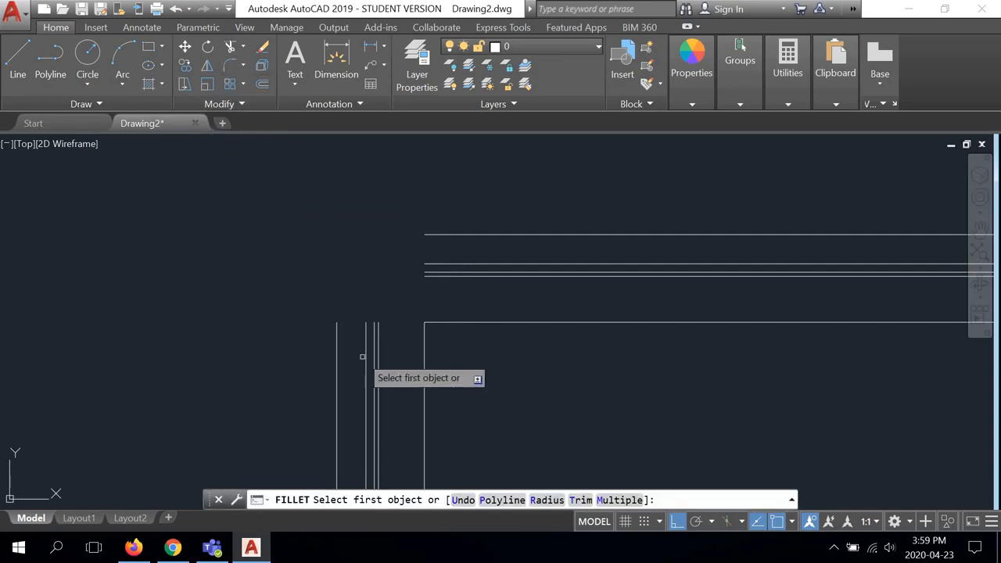
click(547, 499)
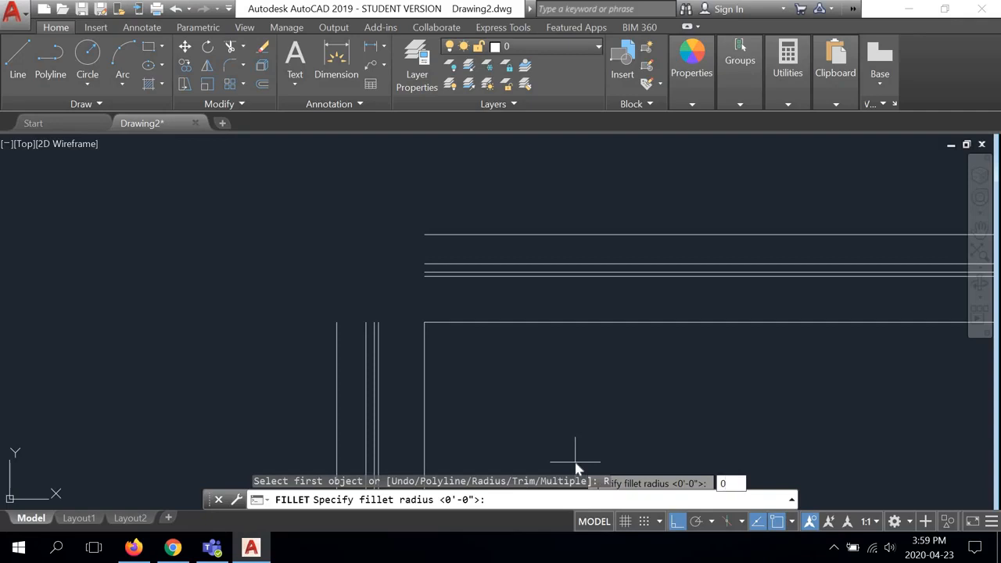
key(Return)
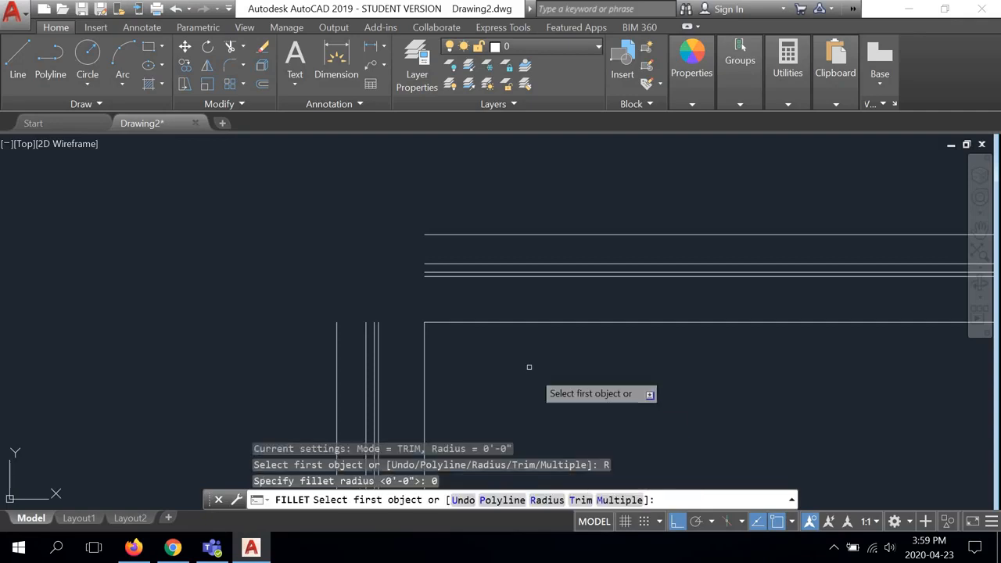
click(434, 234)
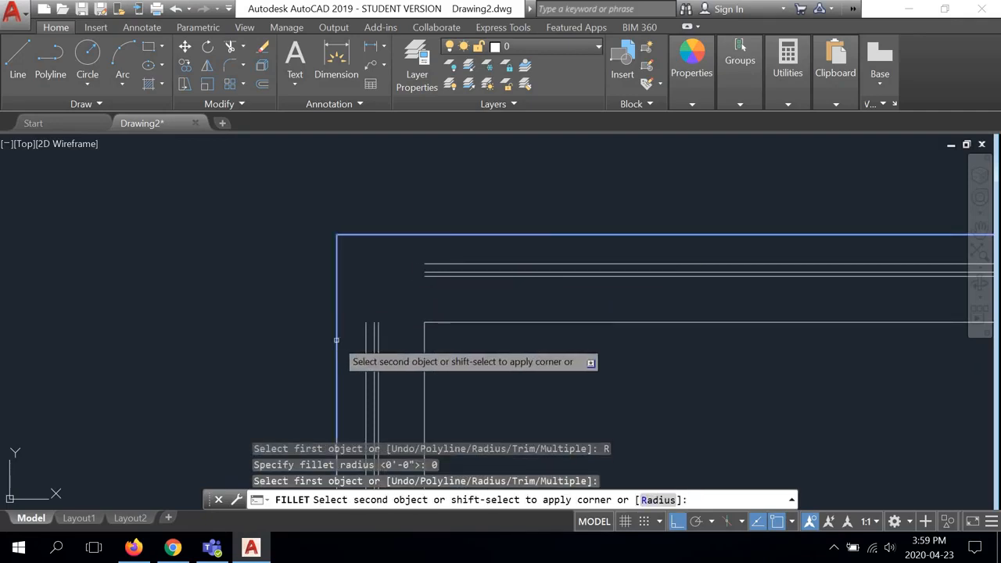
click(336, 340)
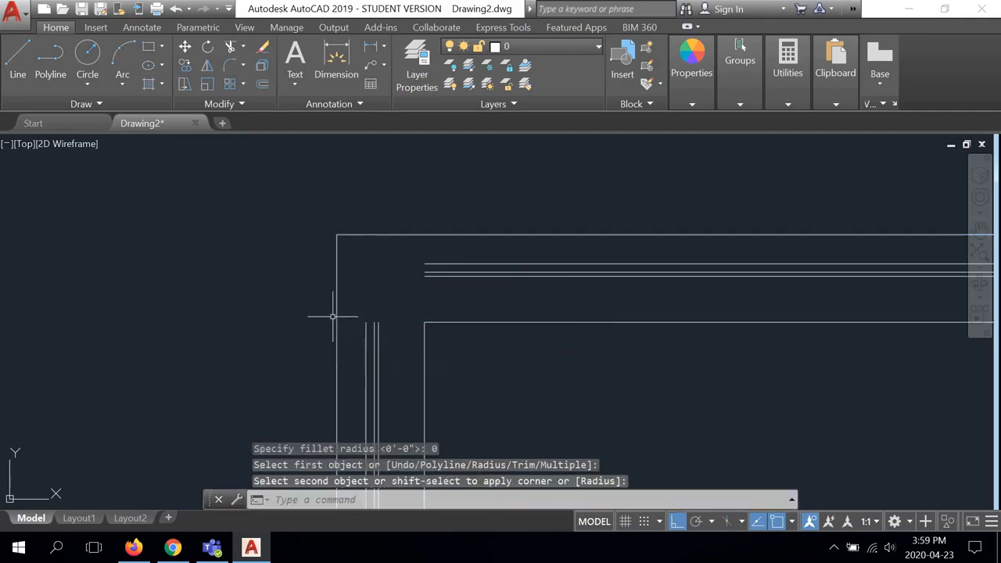
Fillet the second lines from the outside at the upper-left corner of the left and long upper walls.
right_click(397, 189)
click(438, 201)
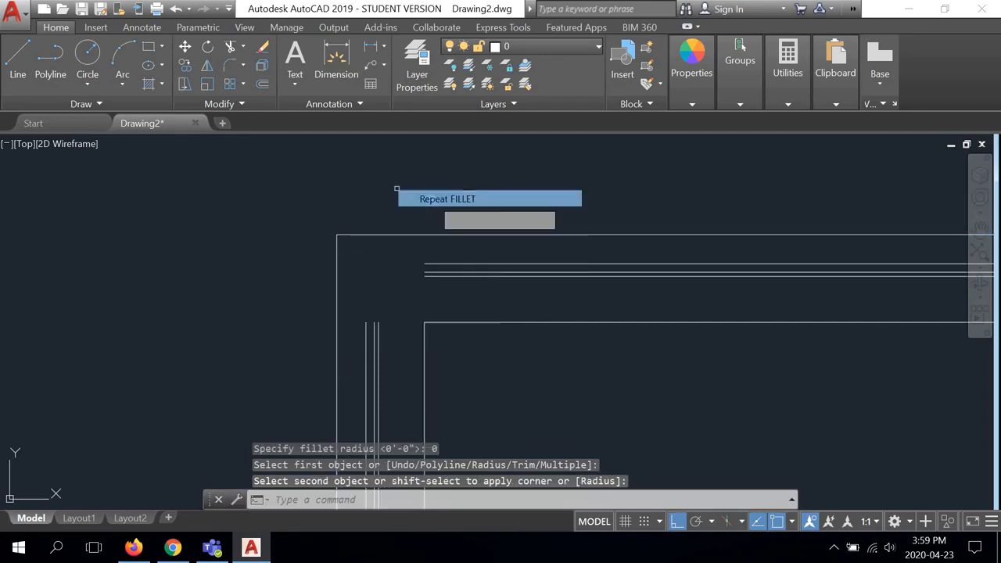
click(442, 264)
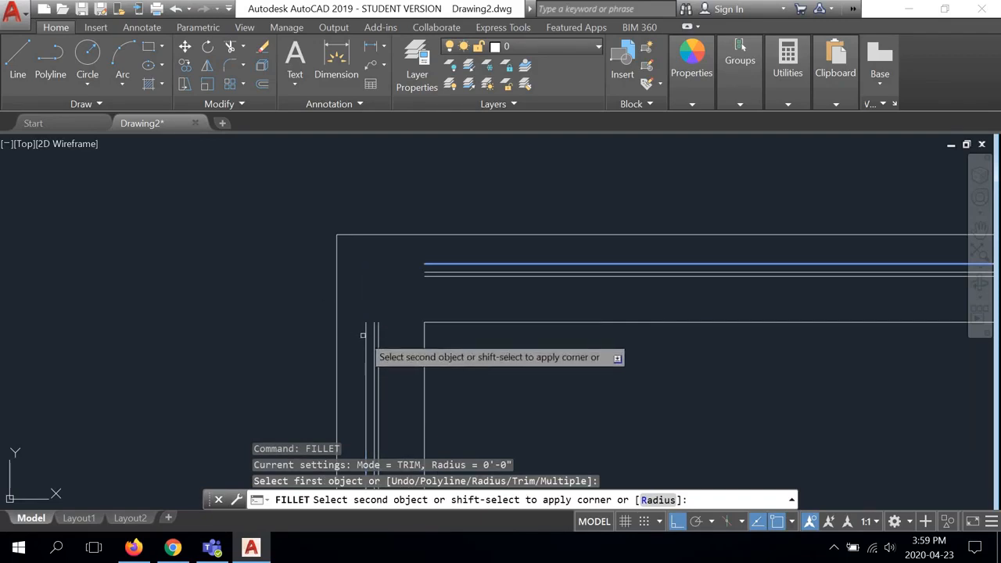
click(364, 335)
Fillet the third and fourth line pairs from the outside at the same upper-left corner, each into a sharp corner.
right_click(449, 201)
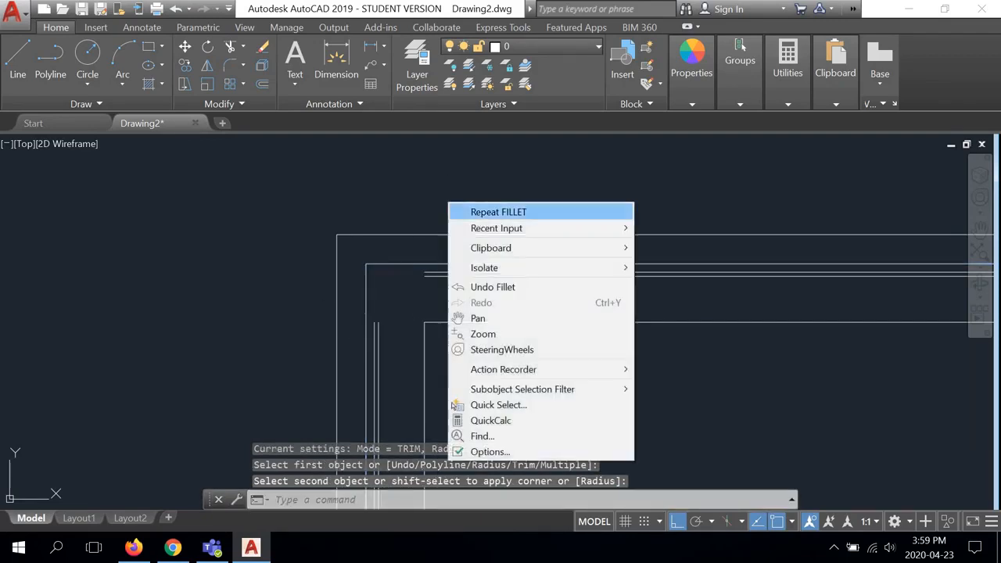
click(502, 212)
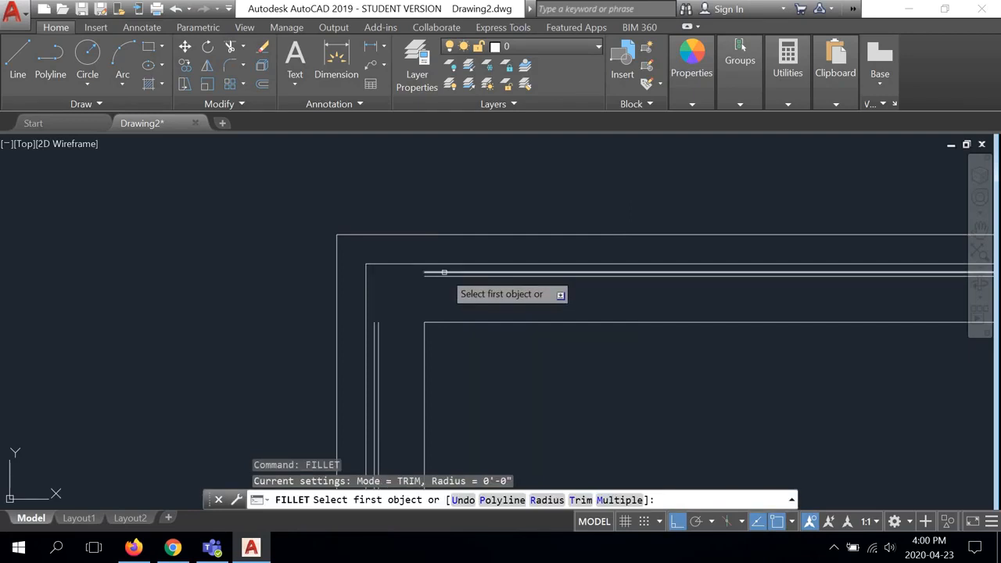
click(444, 274)
click(374, 331)
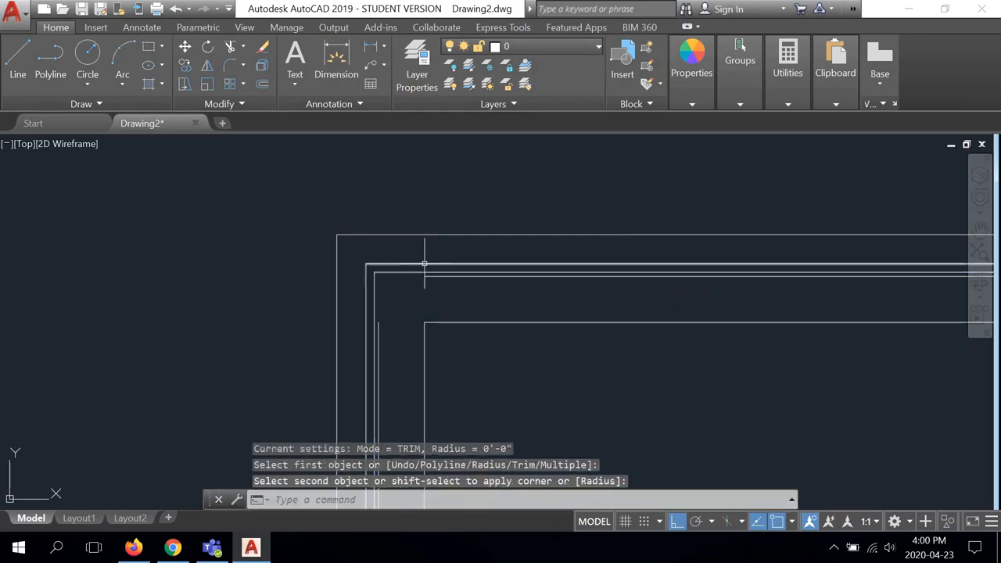
right_click(478, 199)
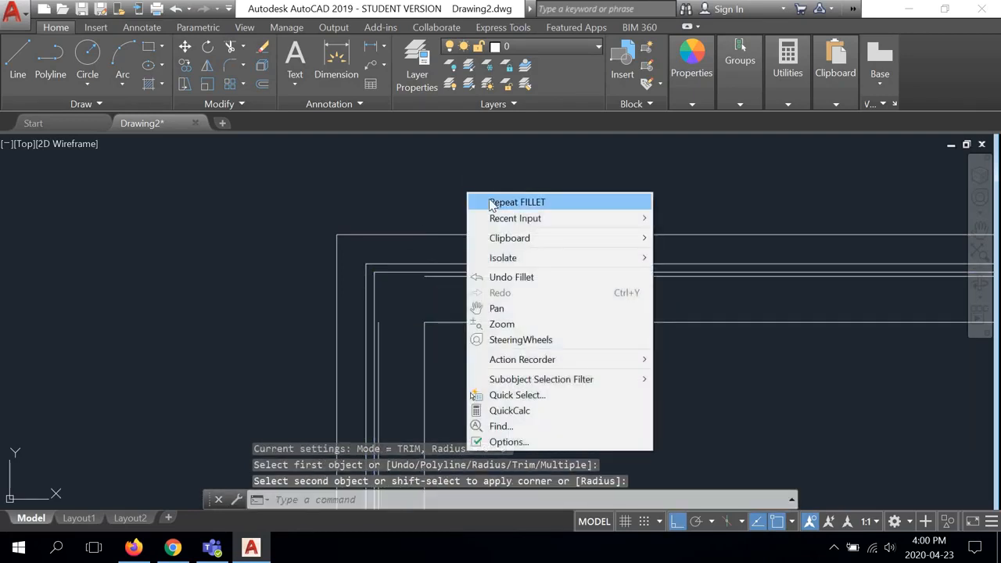
click(516, 202)
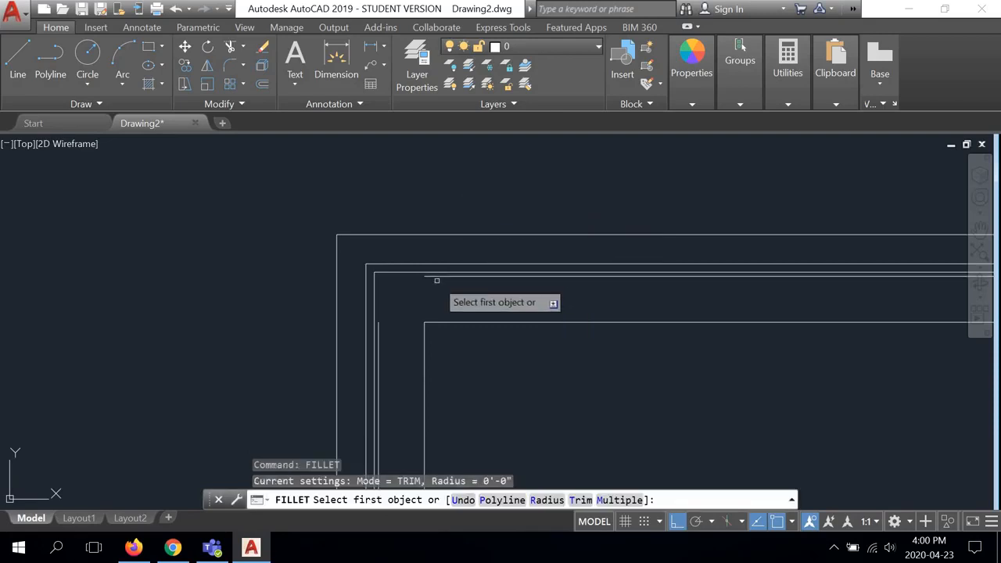
click(380, 329)
Examine the joined upper-left corner, the open corner of the topmost wall and the overlapping inner corner of the upper walls.
scroll(396, 297, down, 3)
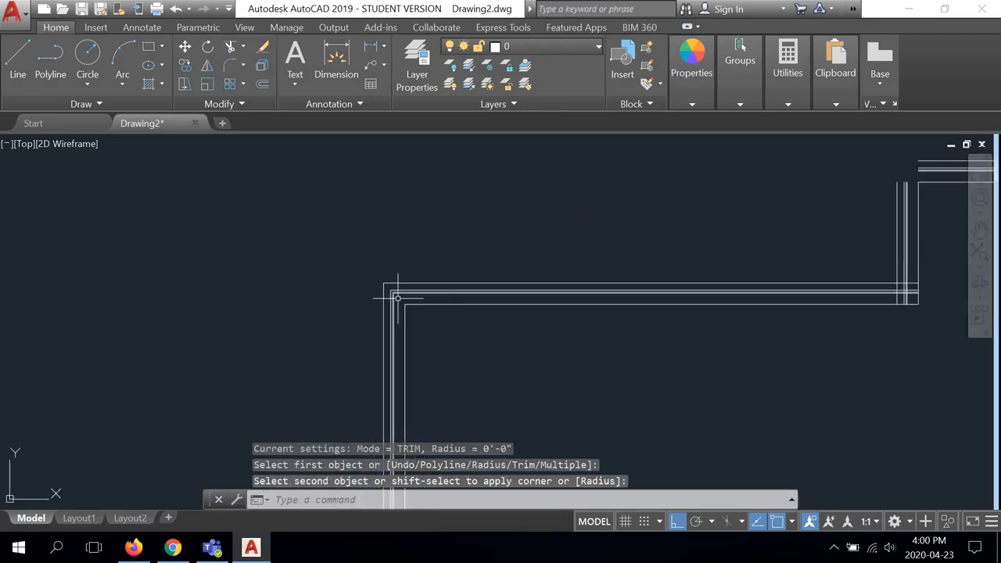
scroll(396, 302, up, 4)
scroll(347, 257, down, 4)
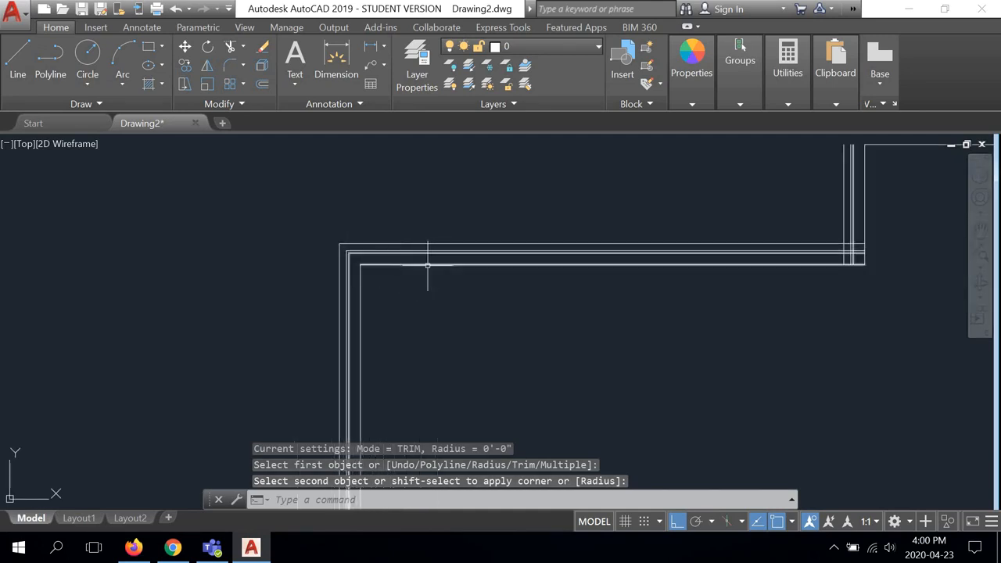
scroll(337, 227, up, 4)
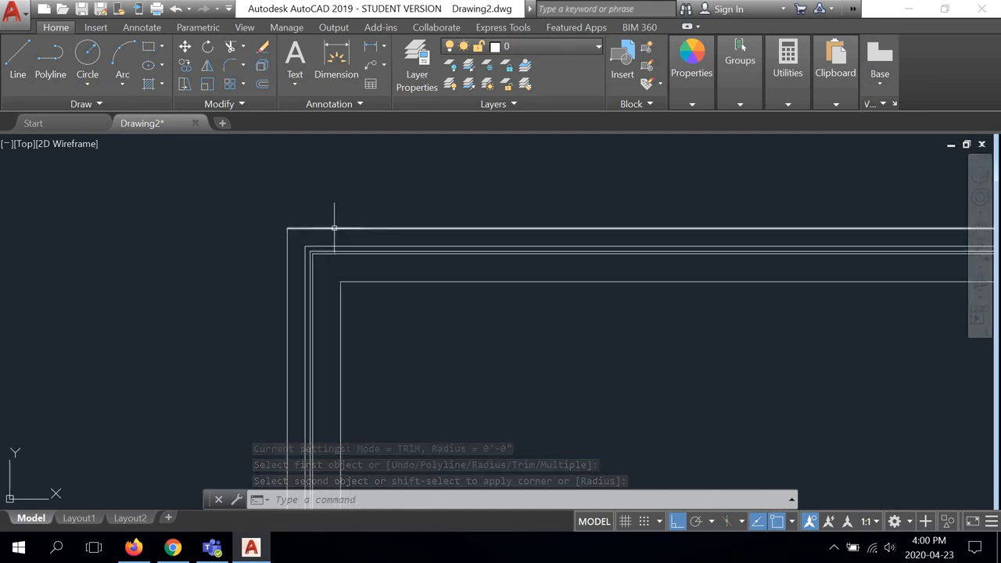
scroll(336, 227, down, 4)
middle_drag(455, 221, 292, 334)
scroll(679, 231, up, 6)
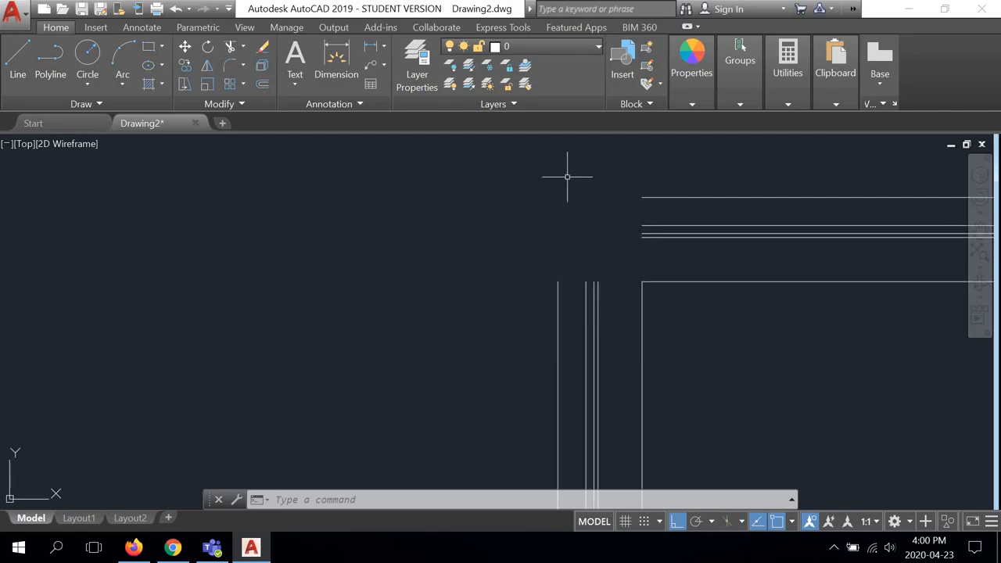
scroll(573, 198, down, 2)
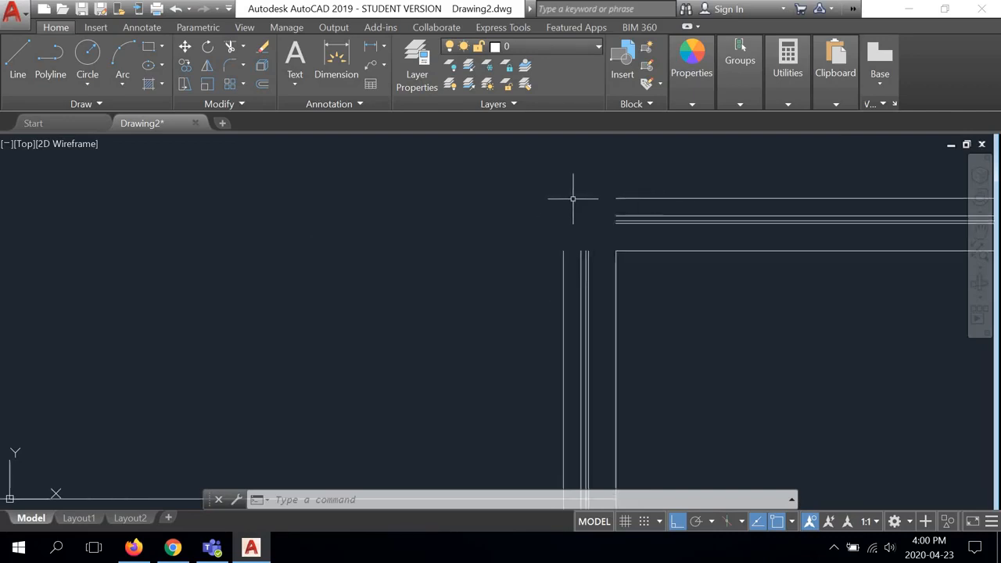
scroll(669, 203, down, 3)
scroll(315, 289, up, 4)
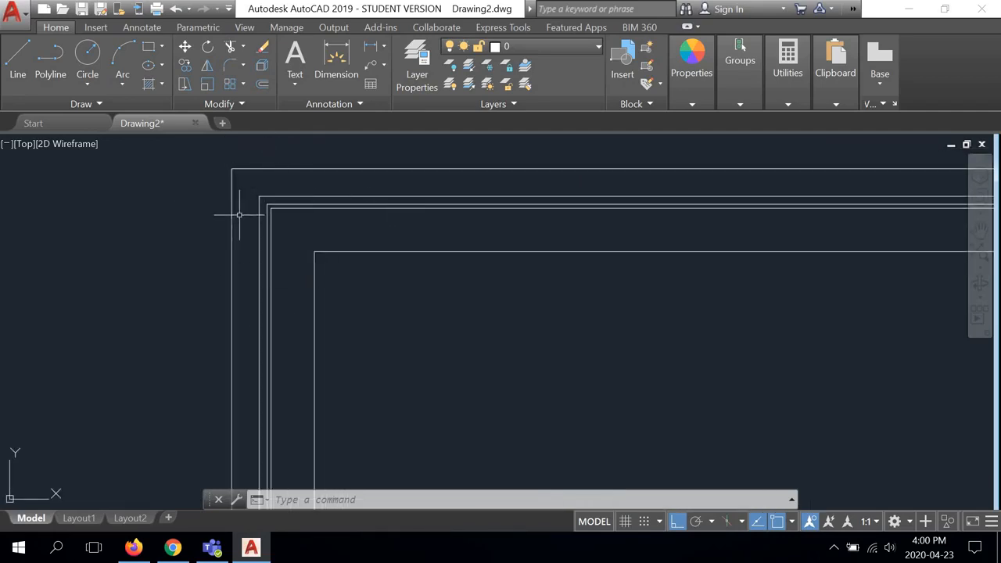
scroll(239, 215, down, 2)
scroll(279, 236, down, 1)
middle_drag(805, 208, 656, 227)
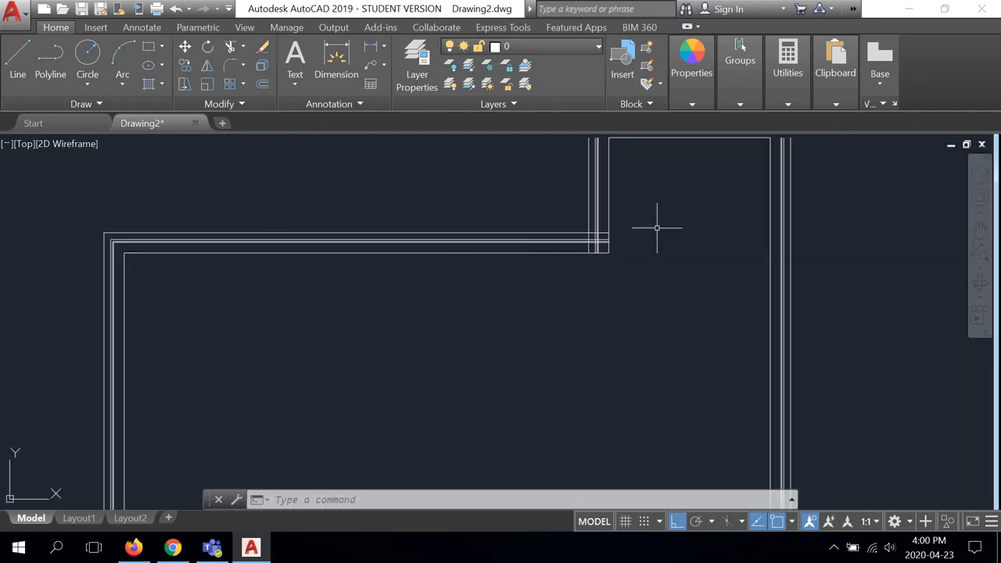
Trim the outermost lines past their intersection where the long upper wall meets the short upper vertical wall.
scroll(604, 227, up, 5)
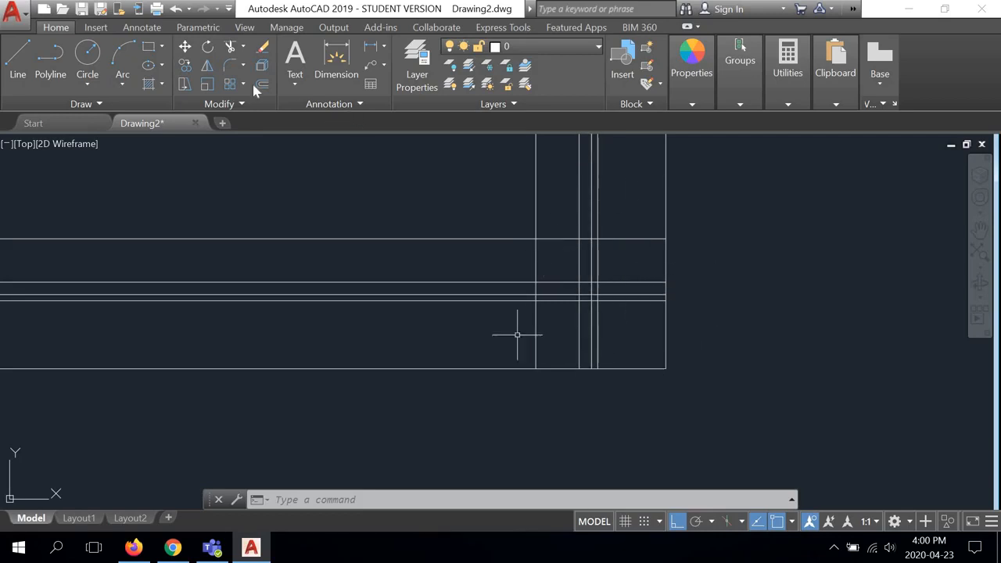
click(229, 46)
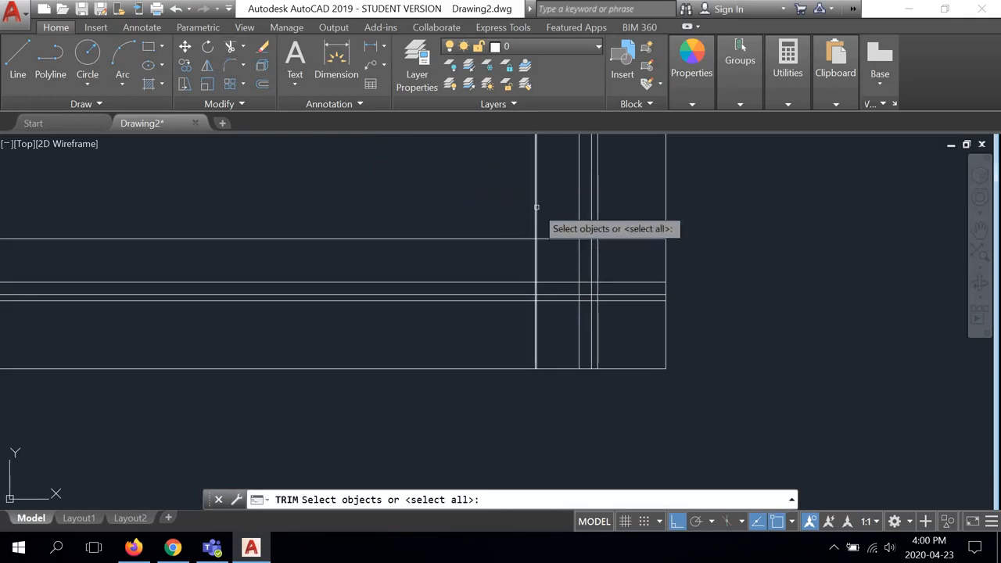
click(537, 206)
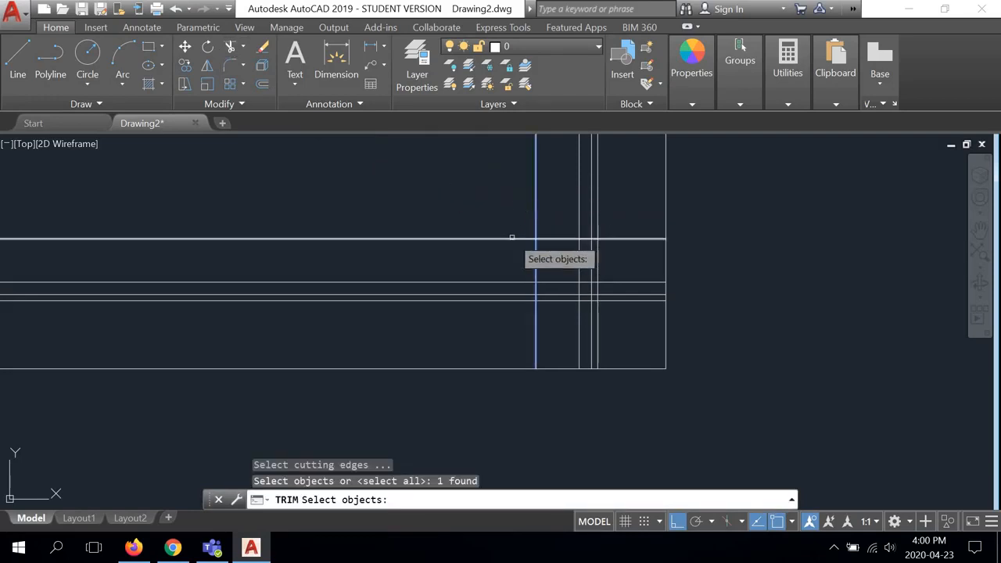
click(512, 238)
key(Return)
click(554, 238)
click(539, 246)
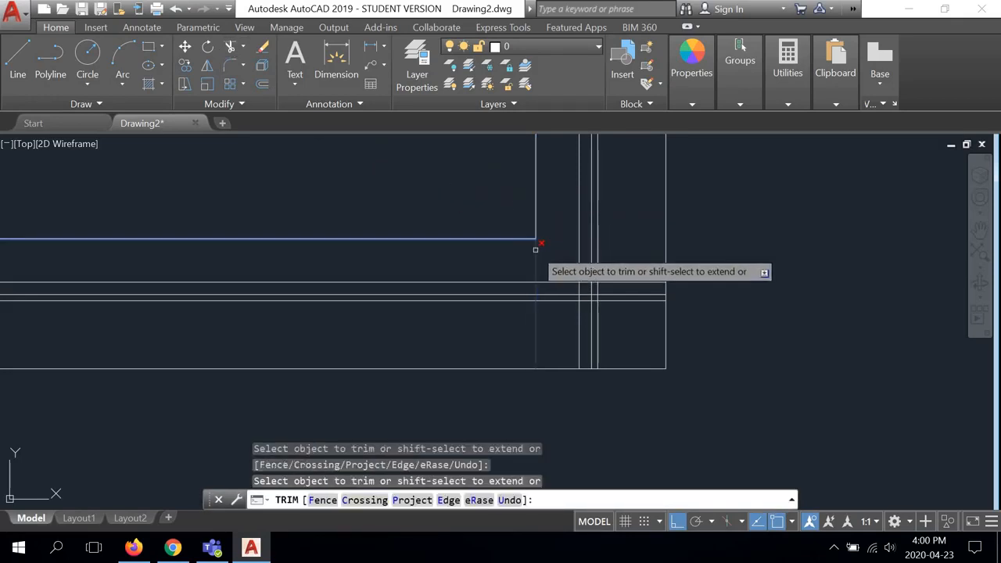
right_click(483, 211)
click(534, 222)
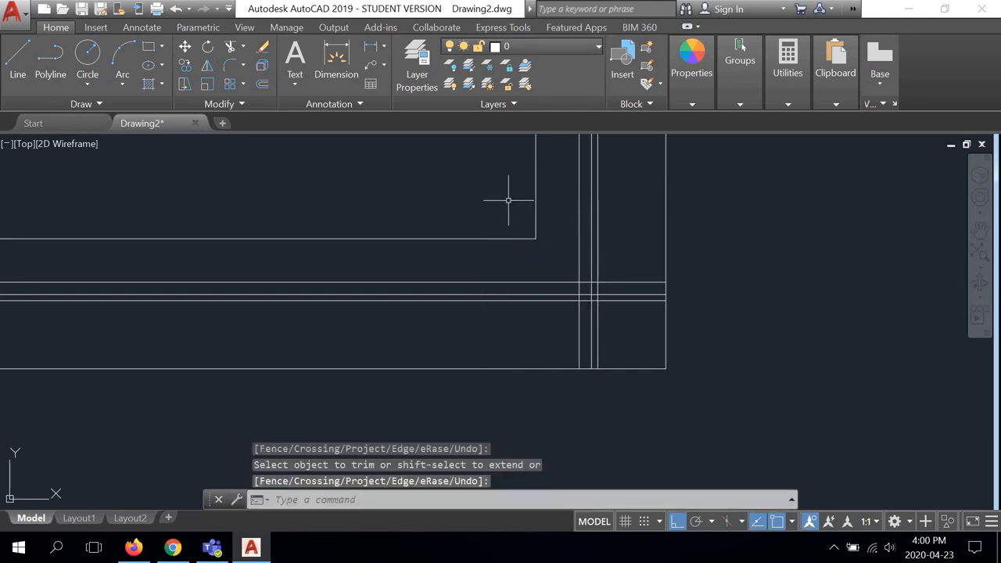
Trim the overrunning ends of the second lines from the outside at the inner corner of the long upper and short vertical walls.
right_click(439, 182)
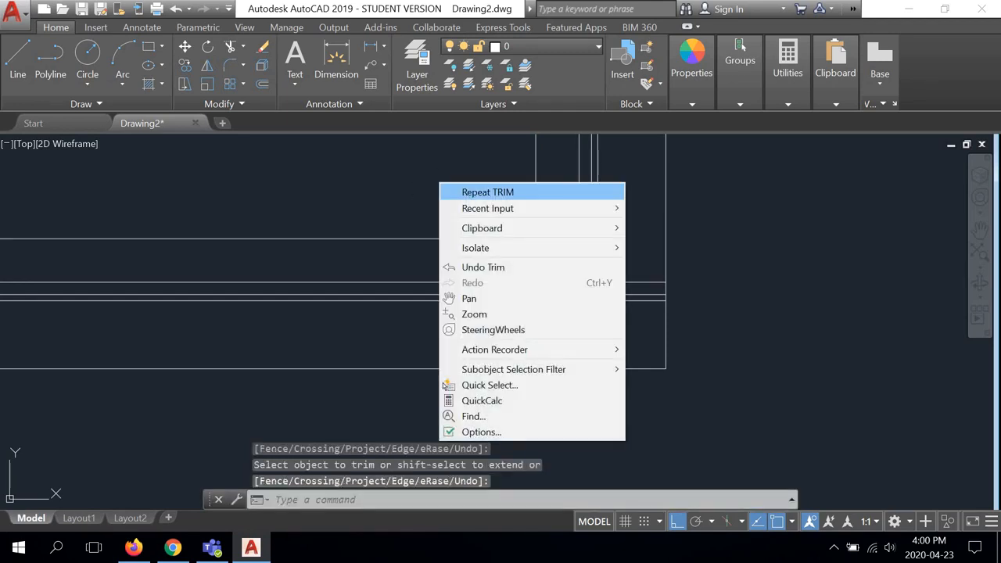
click(469, 192)
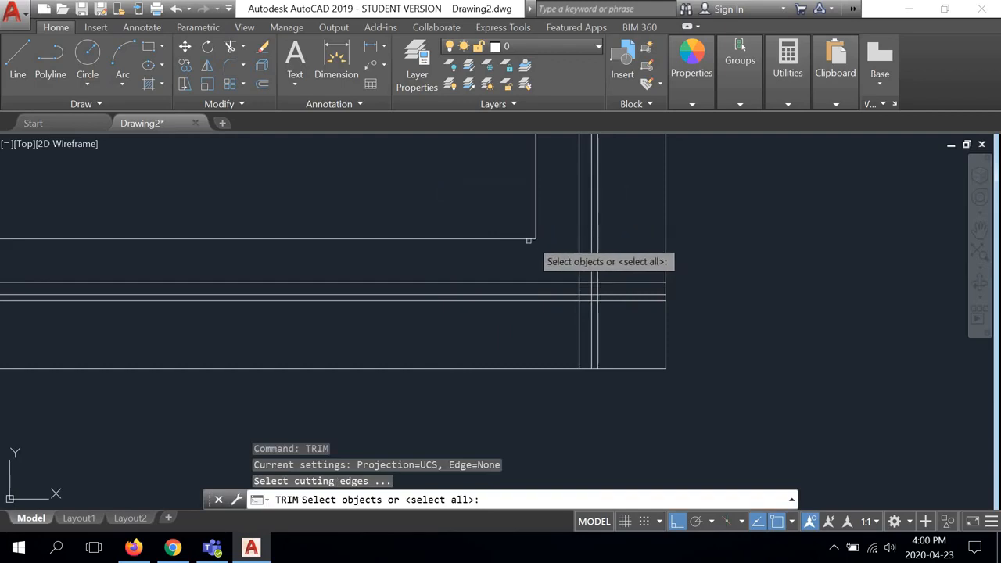
scroll(514, 244, down, 3)
scroll(524, 231, up, 2)
scroll(496, 233, up, 2)
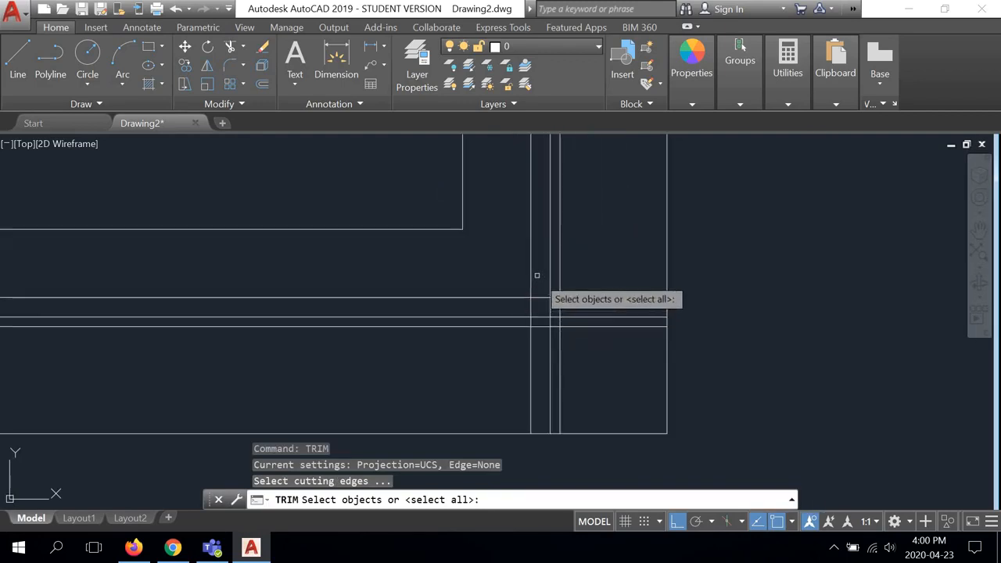
click(530, 283)
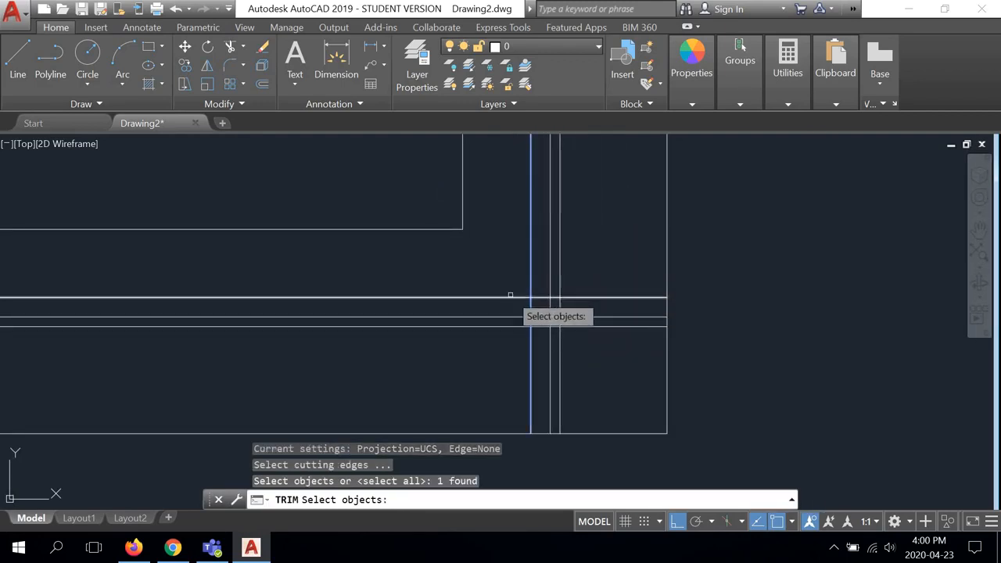
click(516, 297)
key(Return)
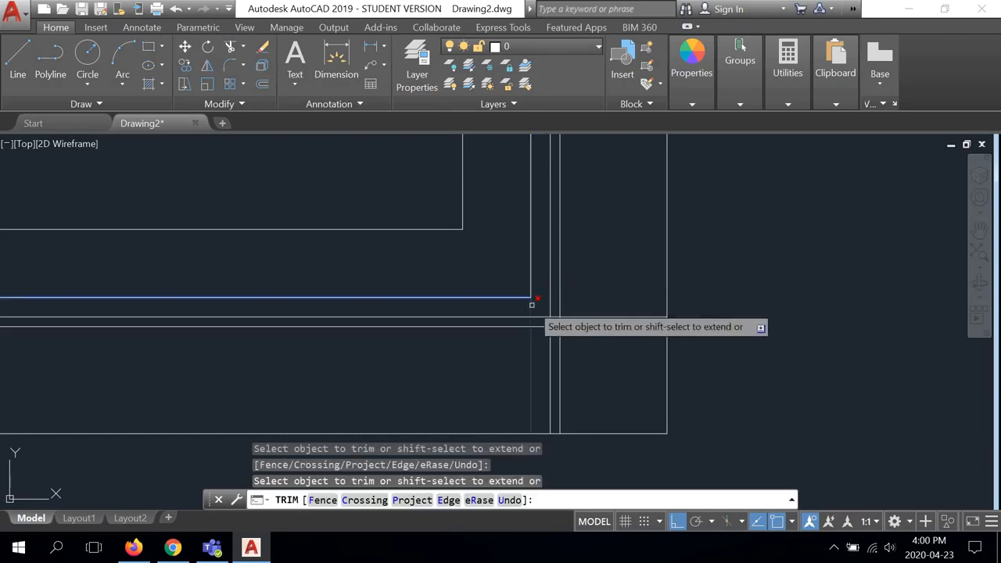
click(531, 305)
right_click(460, 272)
click(491, 281)
Trim the overrunning ends of the third lines from the outside at the inner corner of the long upper and short vertical walls.
right_click(482, 255)
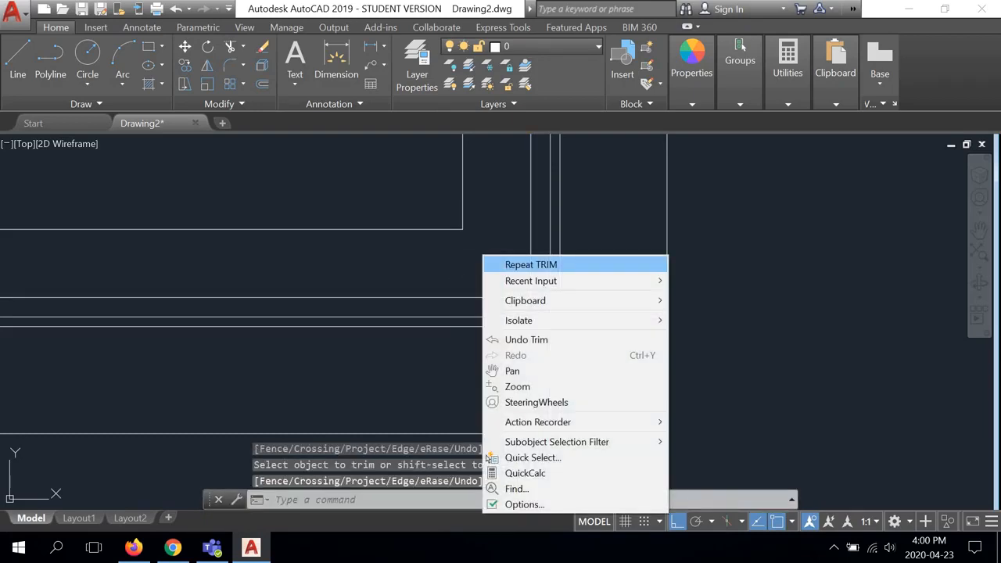
click(508, 263)
click(550, 298)
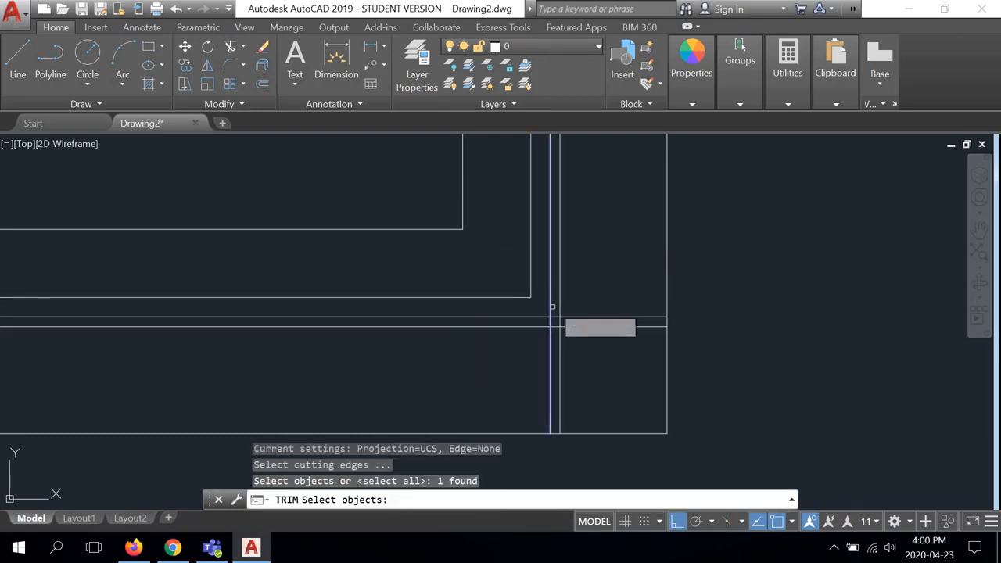
click(536, 316)
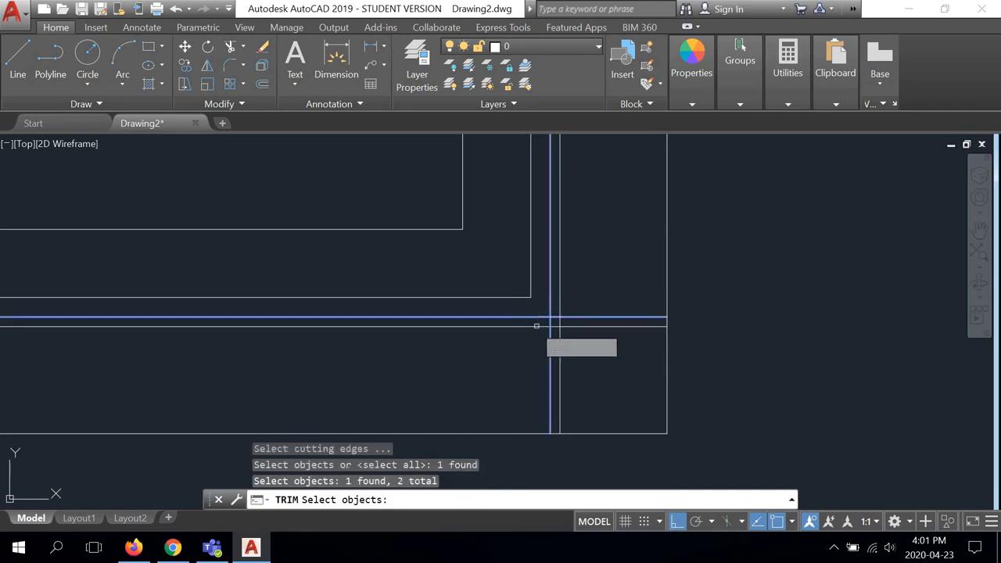
scroll(552, 316, up, 2)
key(Return)
click(554, 315)
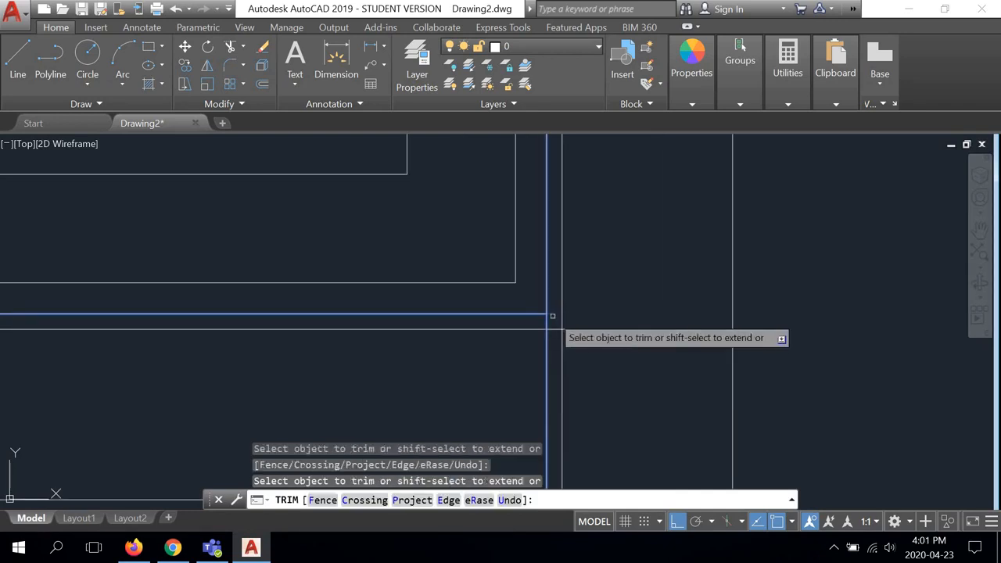
click(546, 324)
right_click(460, 247)
click(481, 256)
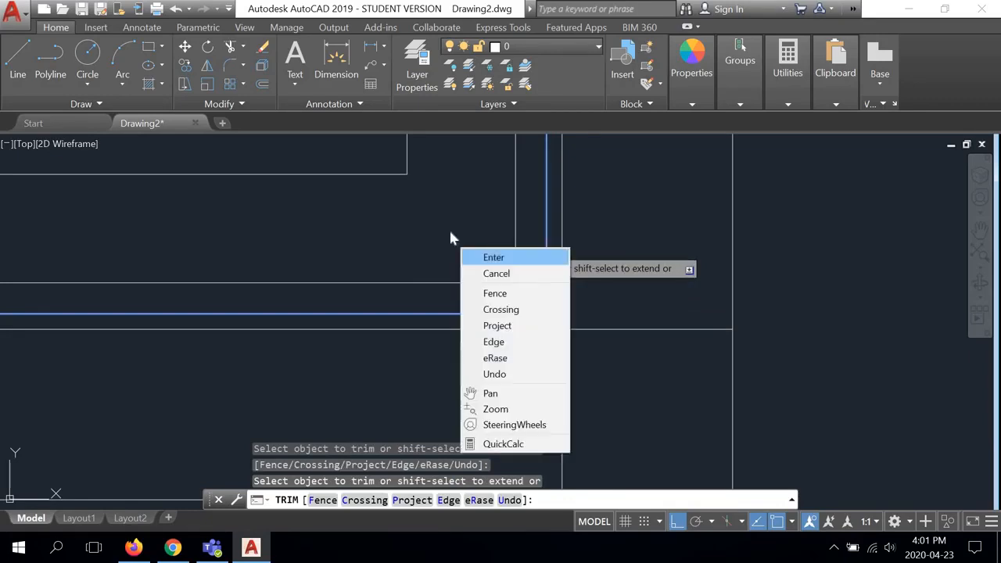
Trim the fourth lines from the outside past their intersection at the same inner corner of the upper walls.
right_click(447, 228)
click(469, 238)
click(562, 307)
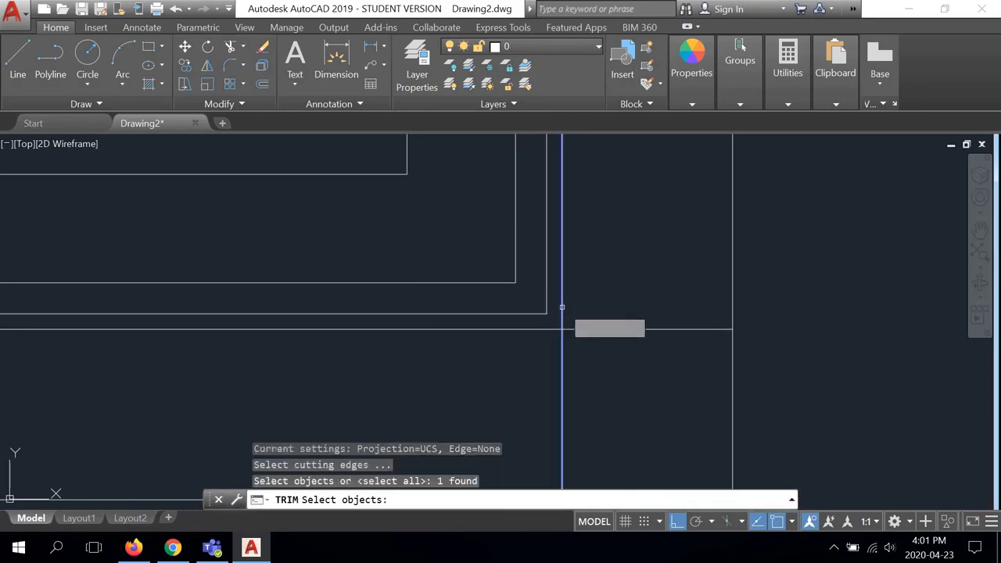
click(562, 329)
right_click(562, 330)
click(568, 330)
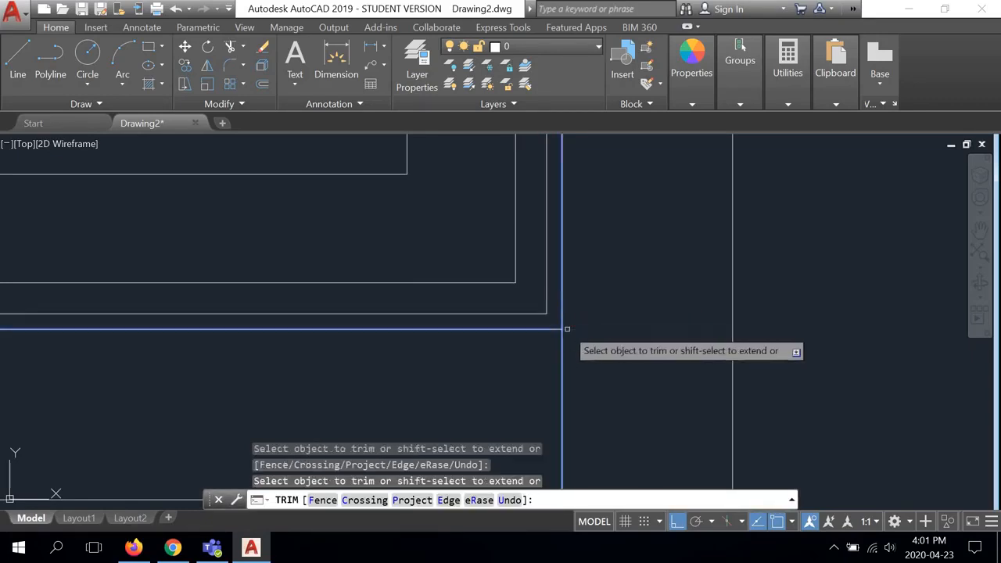
click(561, 338)
scroll(559, 308, down, 6)
right_click(633, 284)
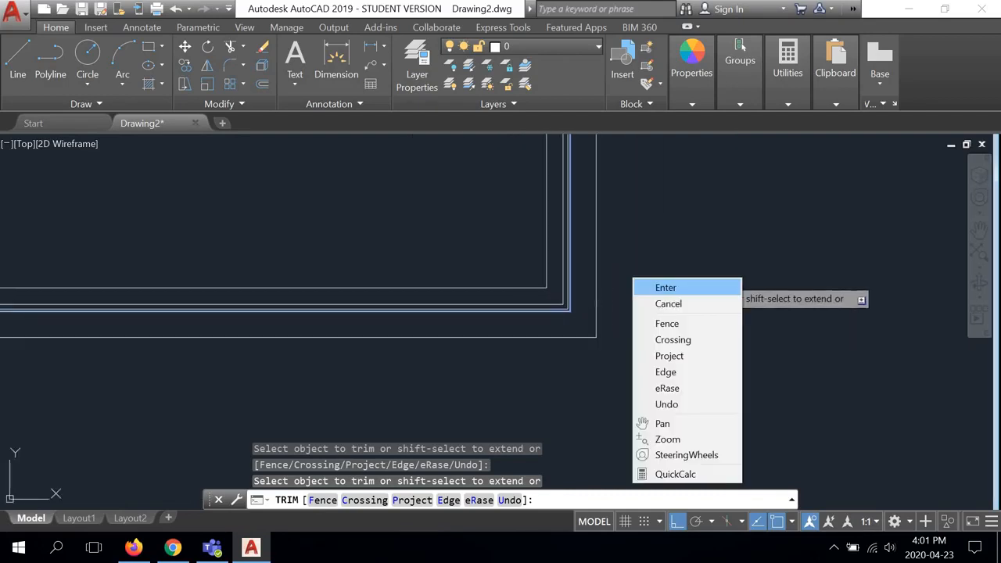
click(664, 286)
Examine the trimmed inner corner, the open corners of the topmost wall and the unjoined corners along the lower walls.
scroll(571, 304, up, 4)
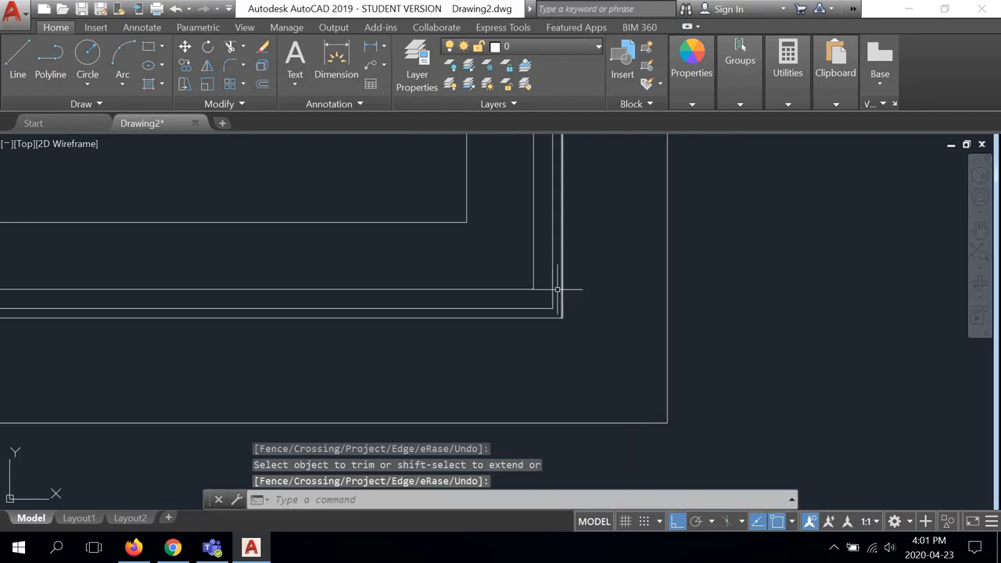
click(557, 289)
scroll(540, 311, down, 5)
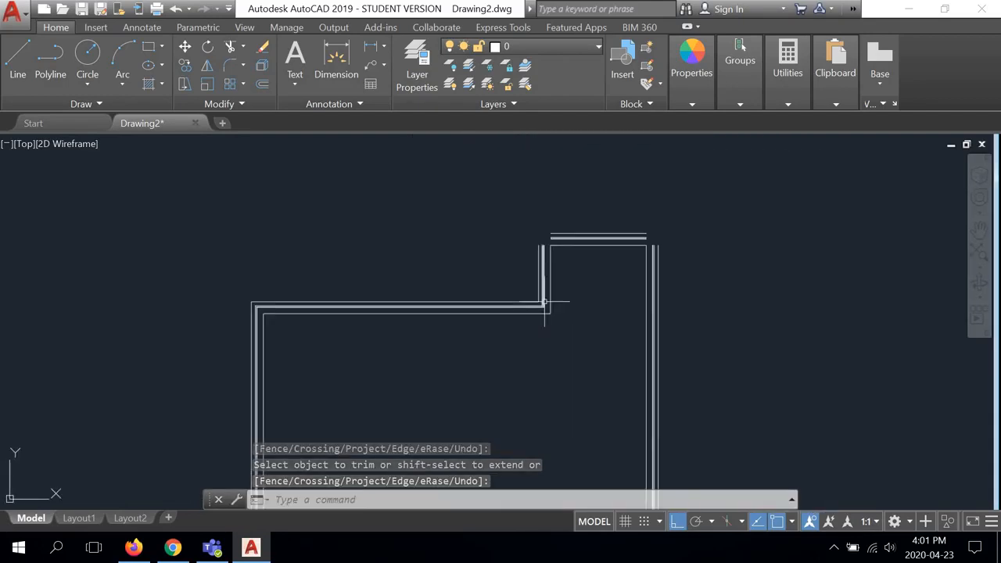
scroll(538, 307, up, 4)
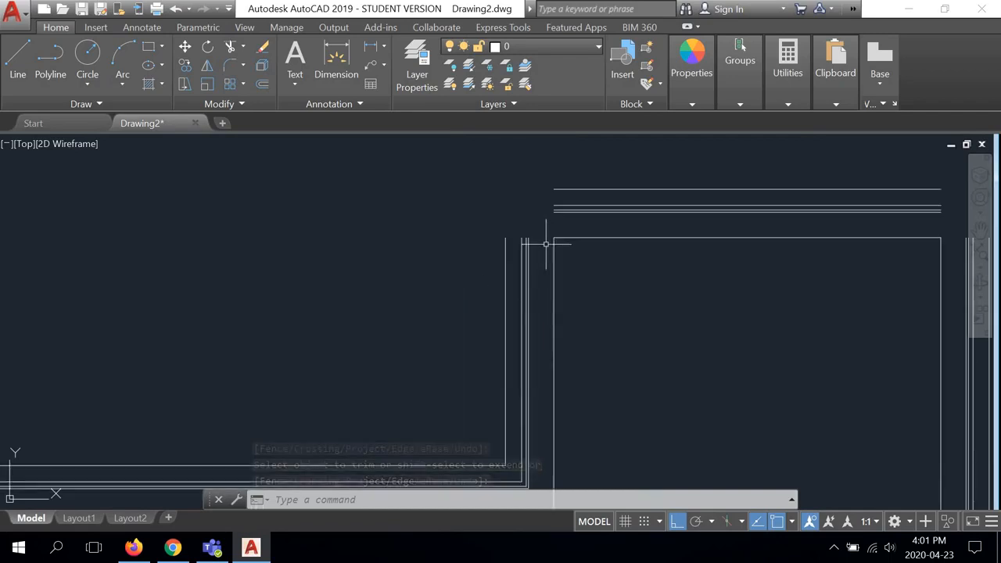
middle_drag(547, 217, 340, 249)
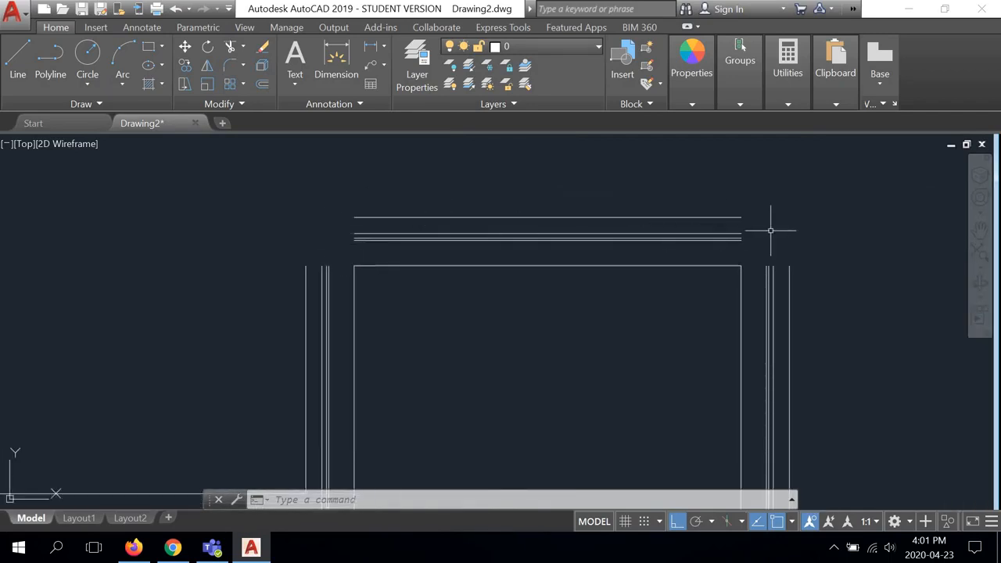
scroll(742, 267, down, 6)
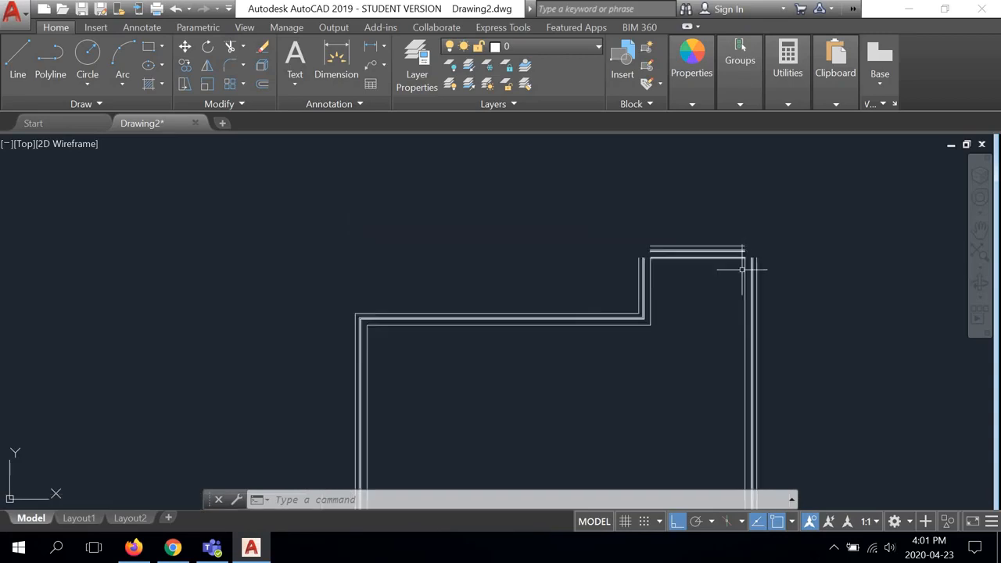
middle_drag(743, 269, 701, 131)
middle_drag(721, 292, 686, 198)
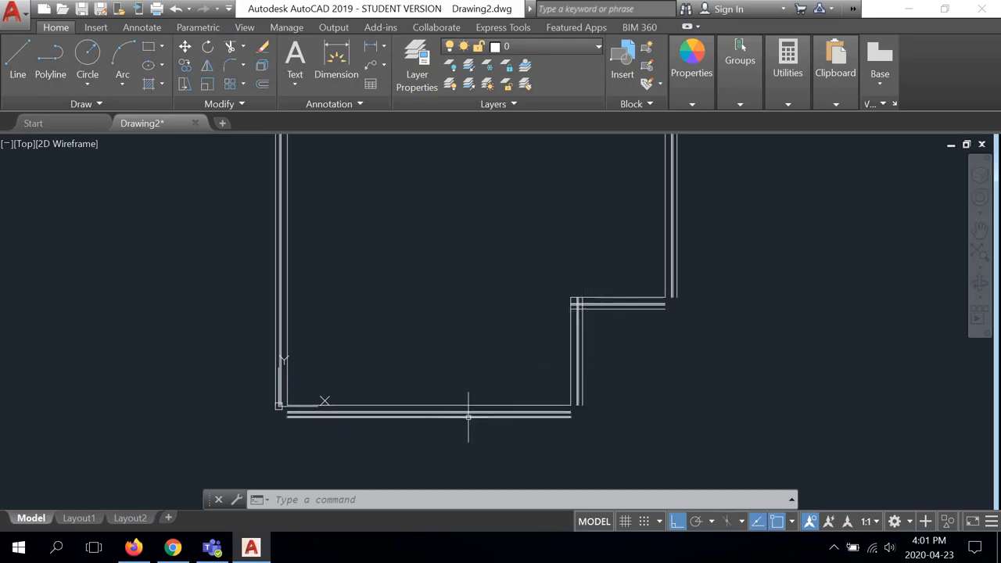
scroll(467, 408, down, 4)
scroll(503, 263, up, 8)
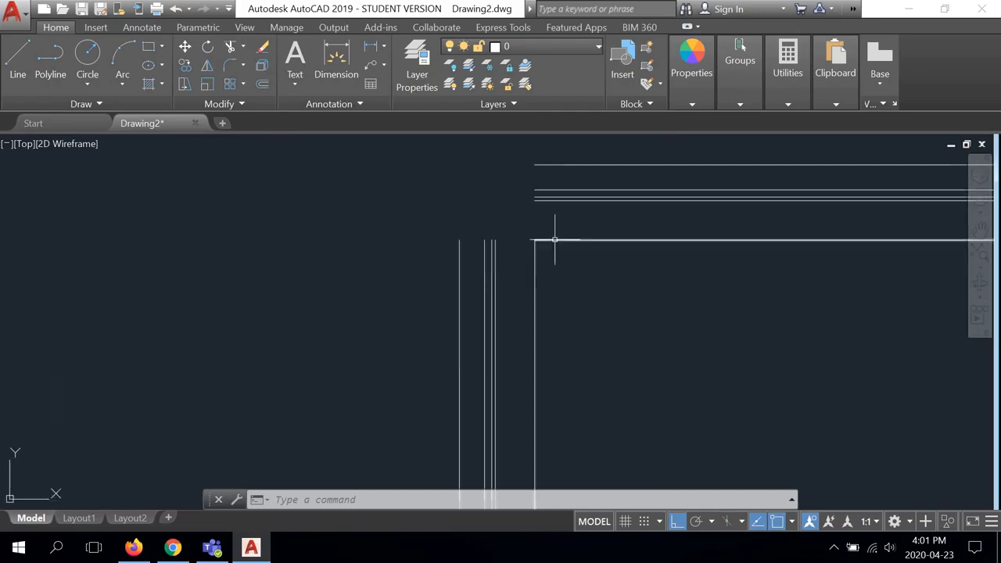
scroll(474, 270, up, 2)
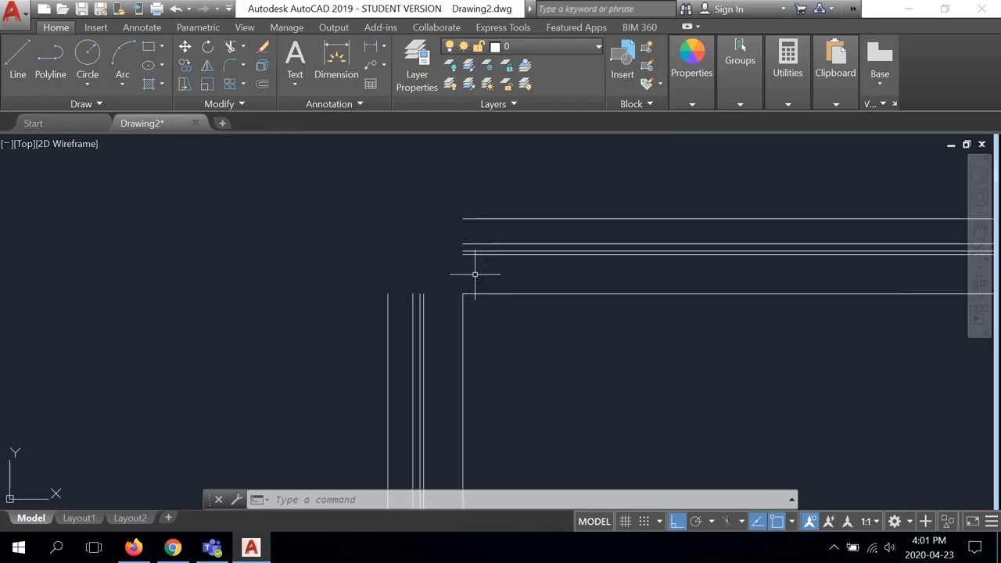
middle_drag(469, 257, 455, 201)
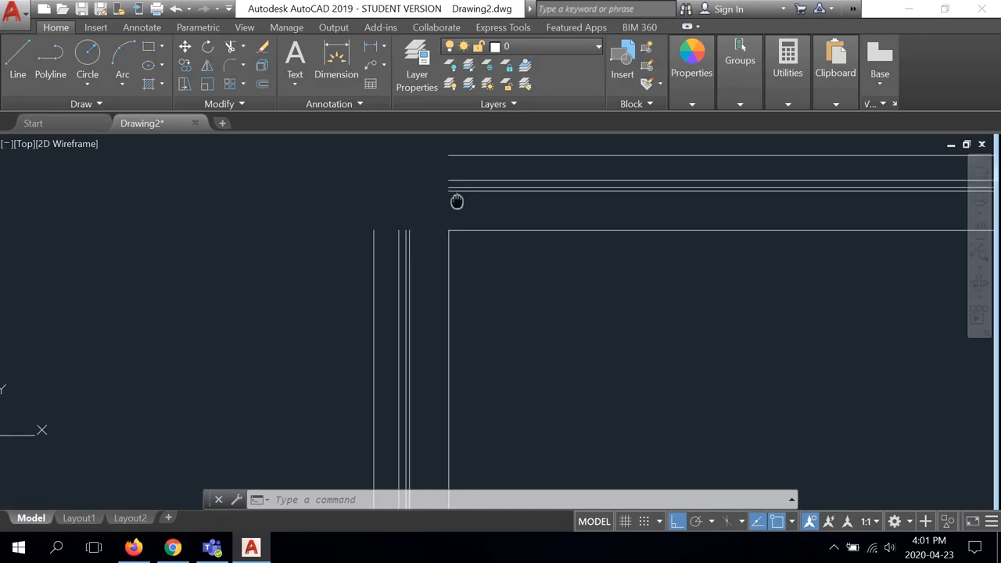
scroll(457, 198, down, 2)
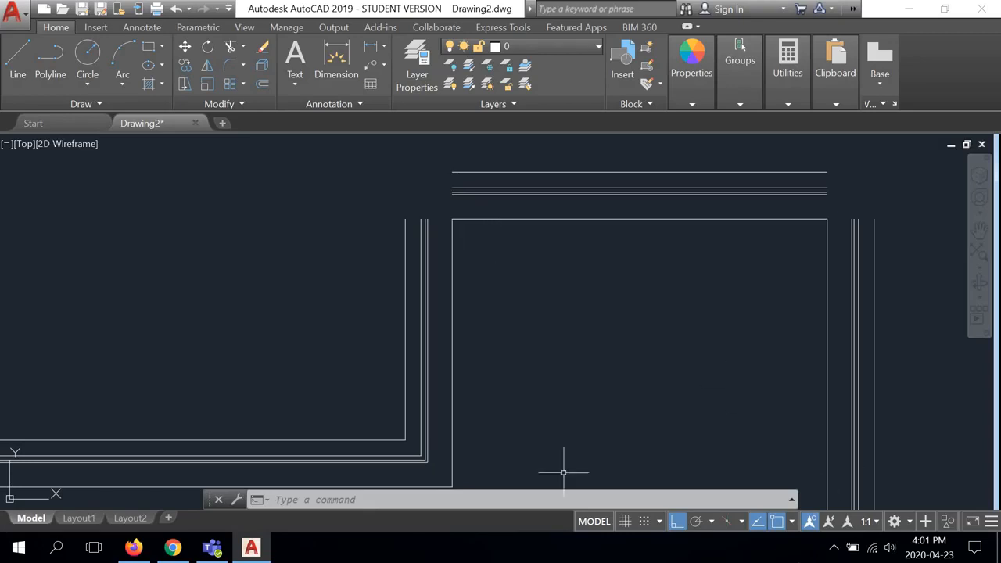
click(833, 549)
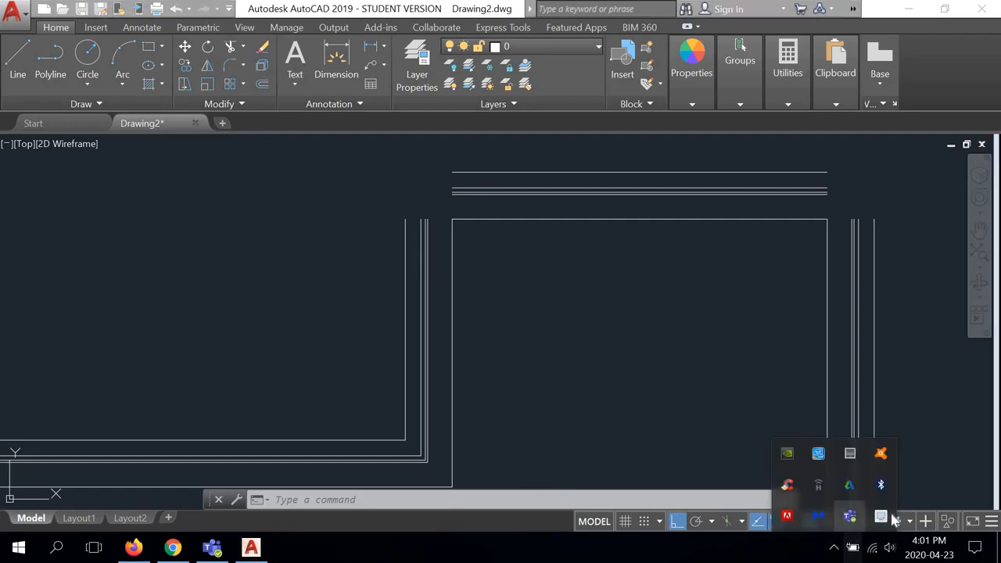
right_click(880, 519)
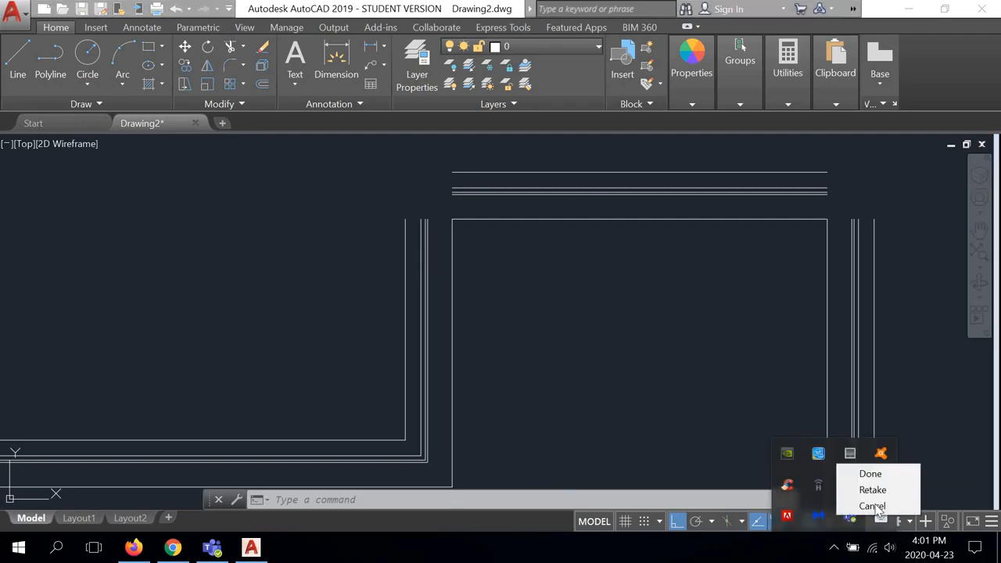